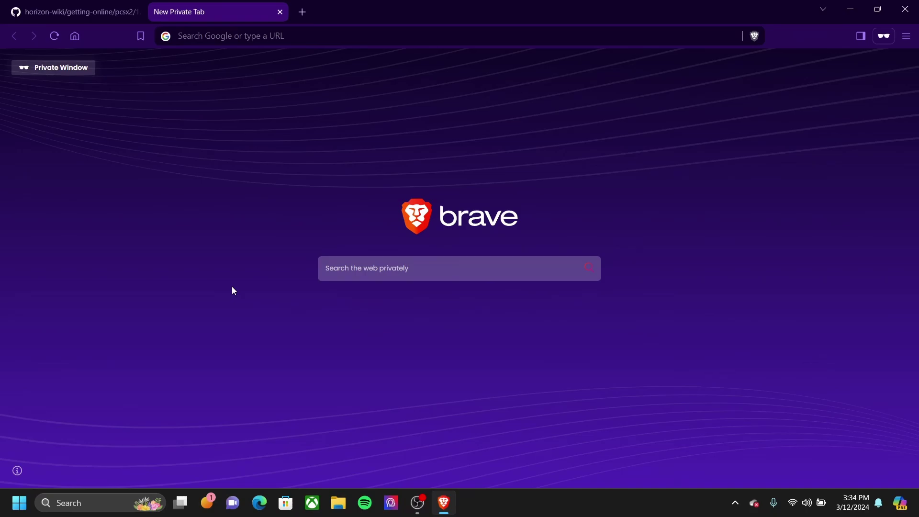
# Go to pcsx2.net and start downloading the latest nightly Windows build.
pyautogui.click(231, 37)
pyautogui.write('pcsx2.ne')
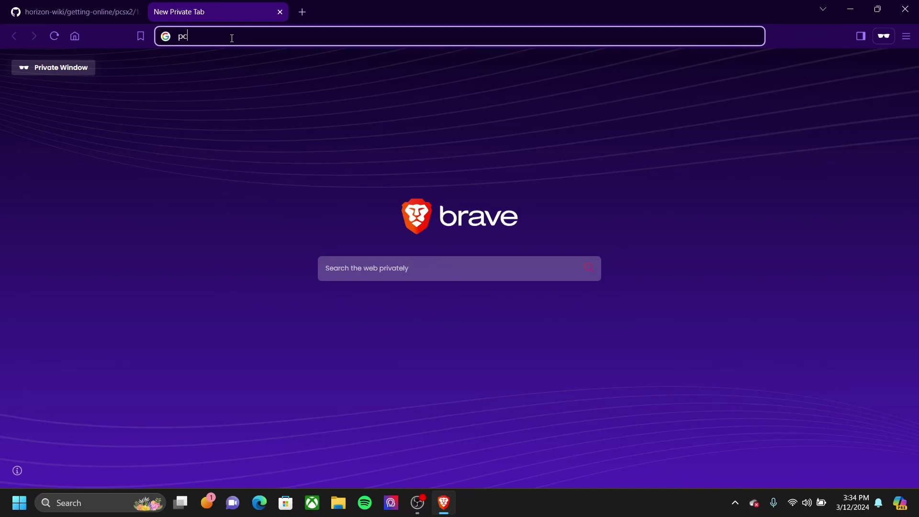
pyautogui.write('t')
pyautogui.press('Return')
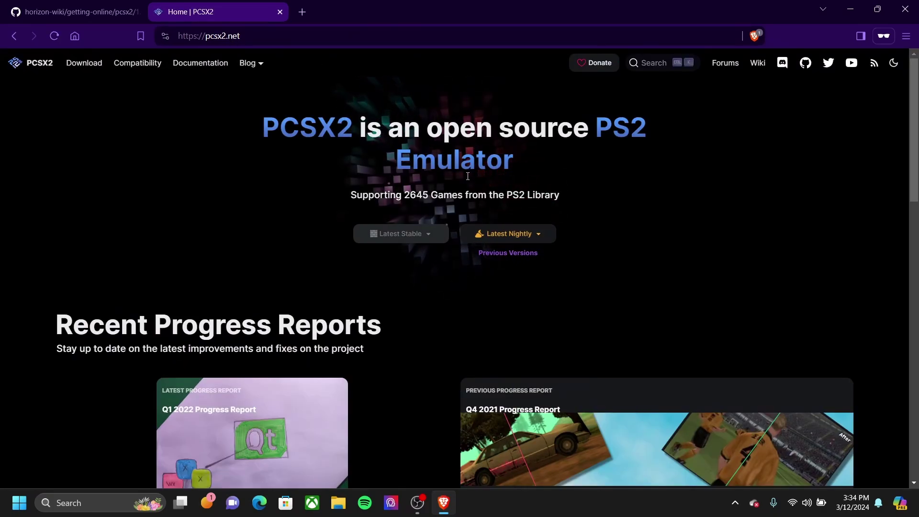
pyautogui.click(538, 236)
pyautogui.click(607, 249)
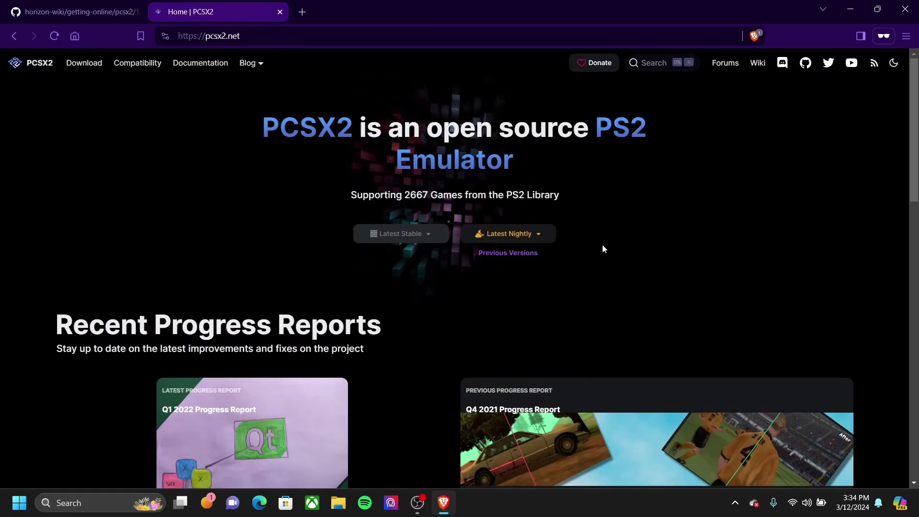
# Save the download into a newly created C:\PCSX2 folder.
pyautogui.scroll(-3, 50, 188)
pyautogui.click(52, 194)
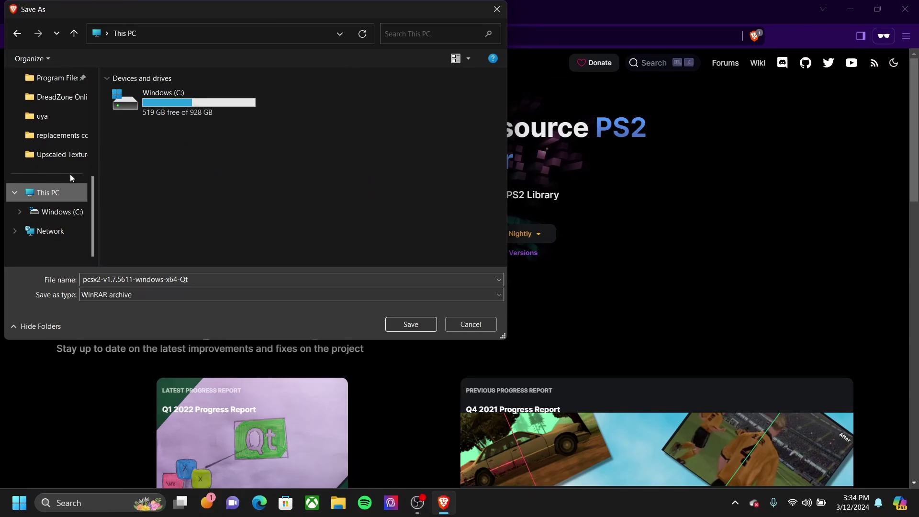
pyautogui.doubleClick(158, 95)
pyautogui.click(78, 60)
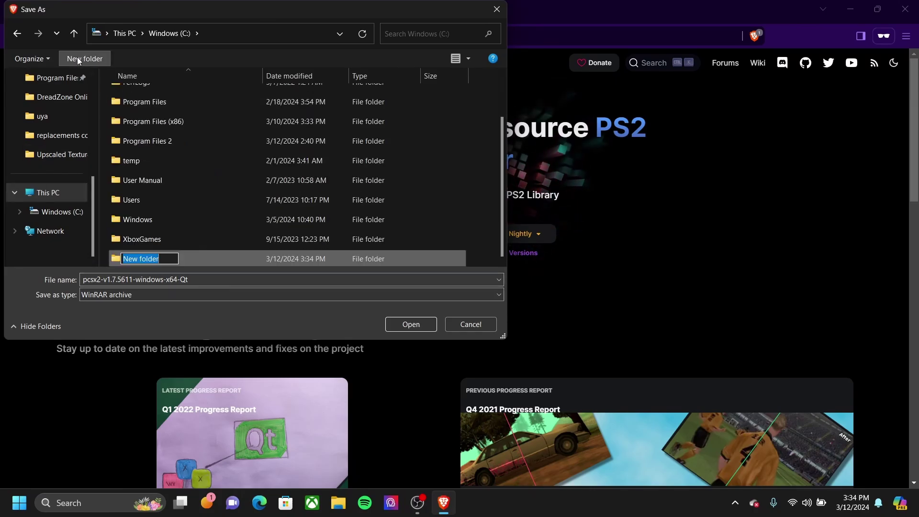
pyautogui.write('PCSX2')
pyautogui.press('Return')
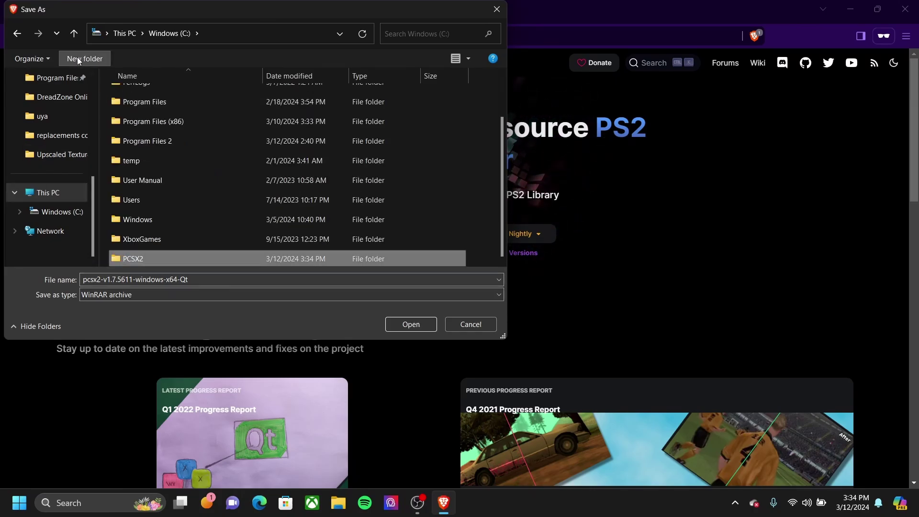
pyautogui.click(400, 324)
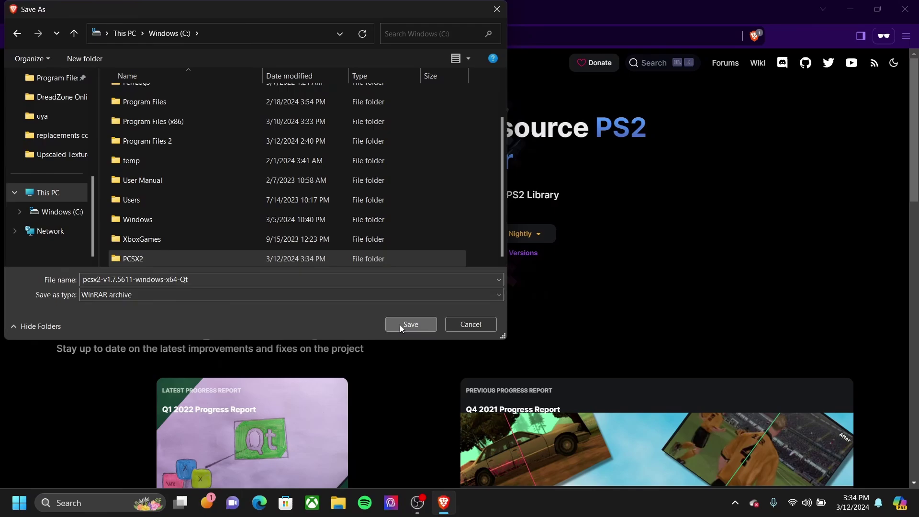
pyautogui.click(400, 325)
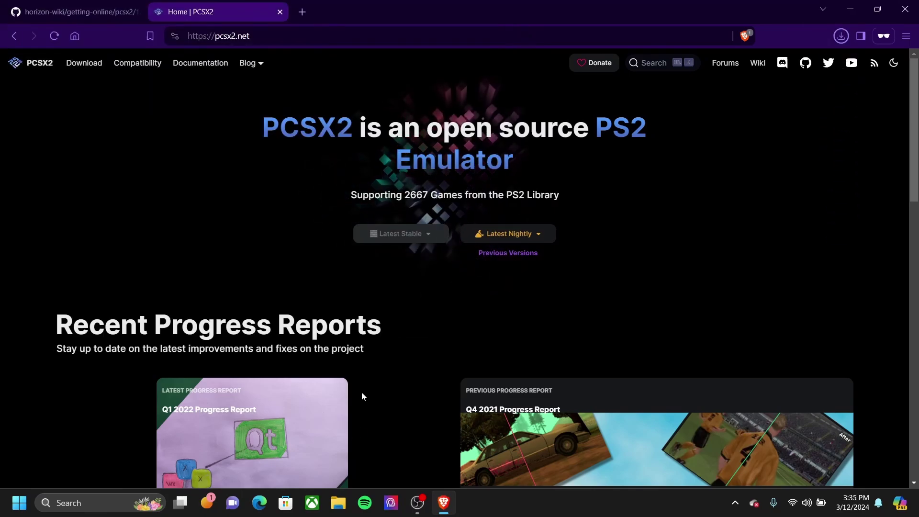
# Open the downloaded PCSX2 archive from C:\PCSX2 in File Explorer.
pyautogui.press('super+e')
pyautogui.scroll(-3, 193, 299)
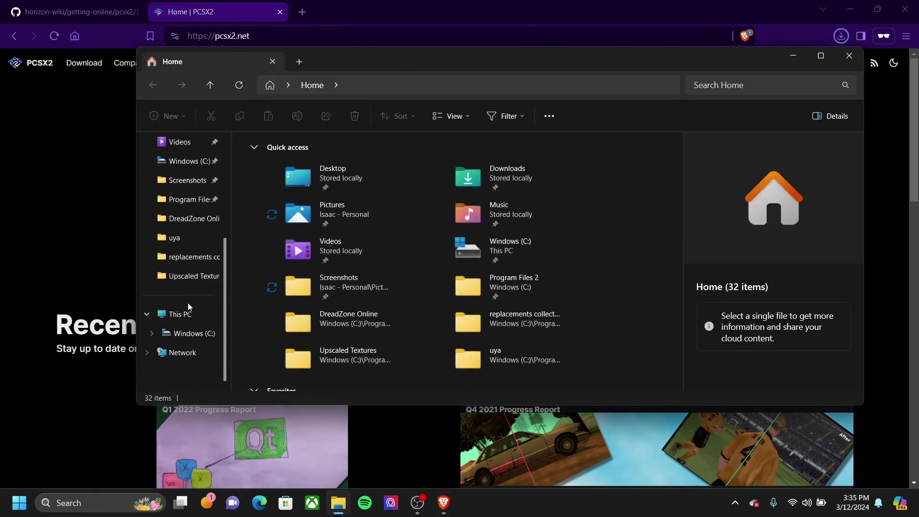
pyautogui.click(181, 314)
pyautogui.doubleClick(300, 166)
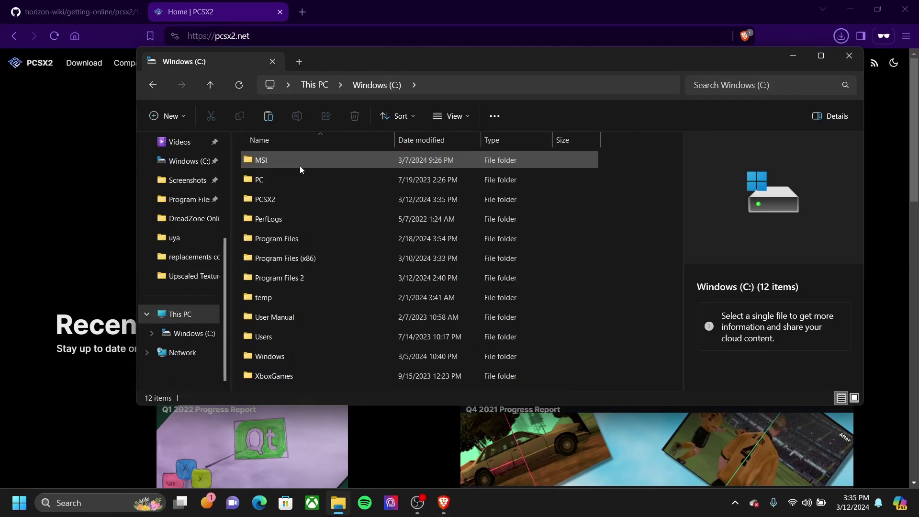
pyautogui.doubleClick(274, 205)
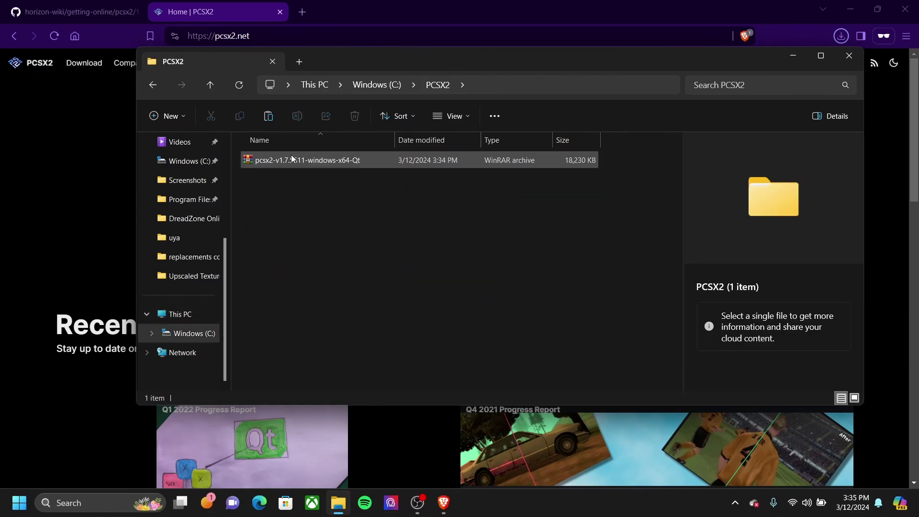
pyautogui.doubleClick(279, 162)
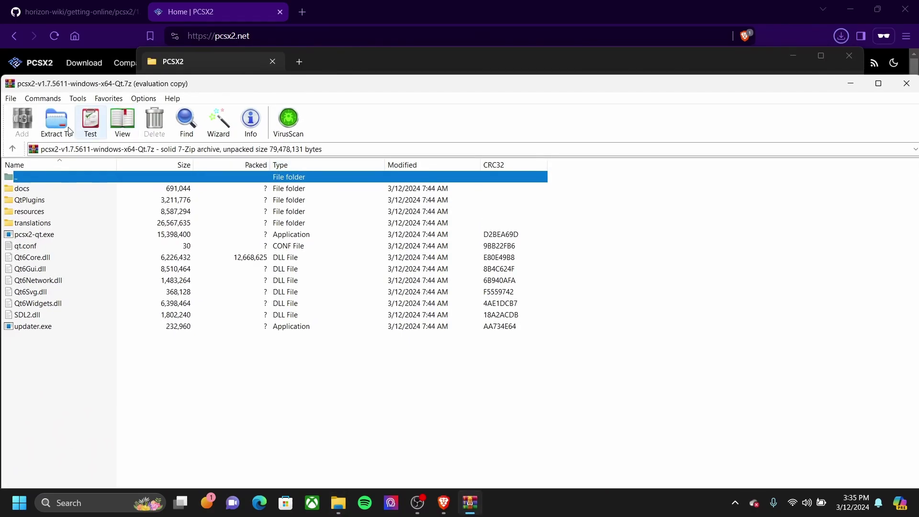
# Extract the archive with the destination path trimmed to C:\PCSX2\.
pyautogui.click(56, 122)
pyautogui.click(544, 292)
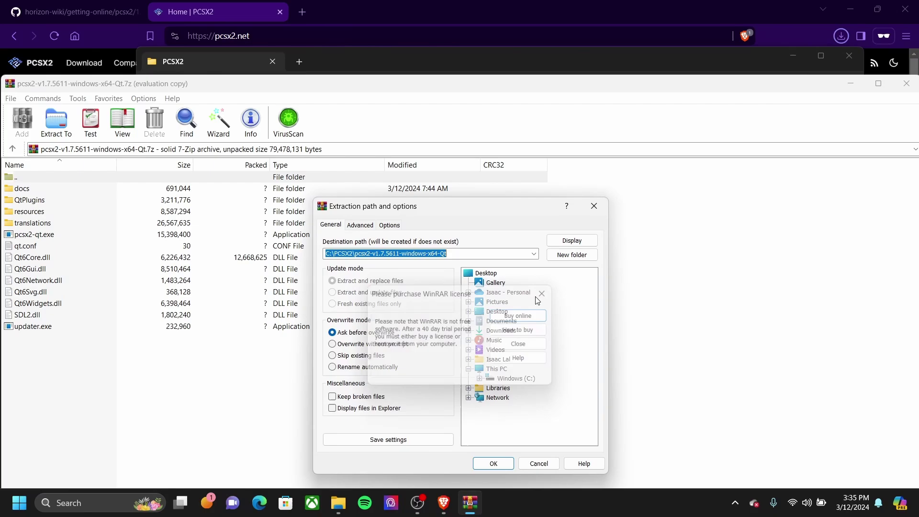
pyautogui.moveTo(447, 253); pyautogui.dragTo(357, 267)
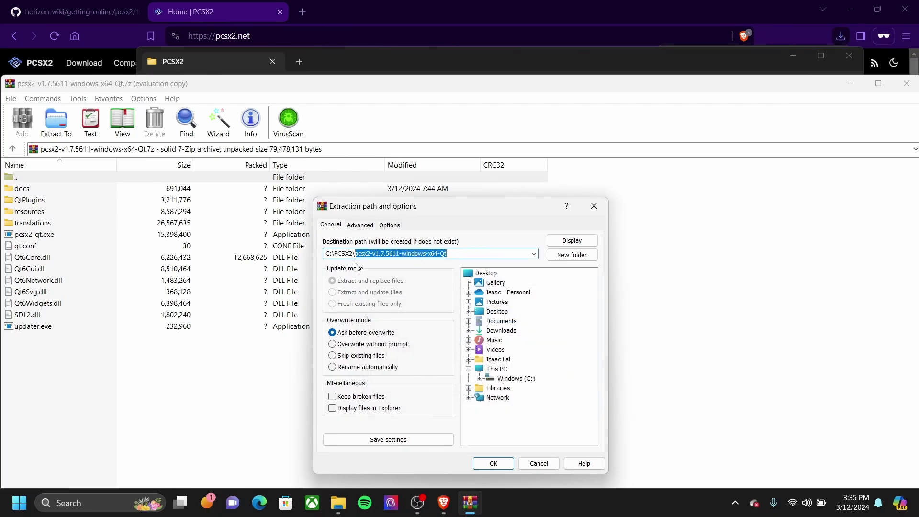
pyautogui.press('BackSpace')
pyautogui.click(493, 464)
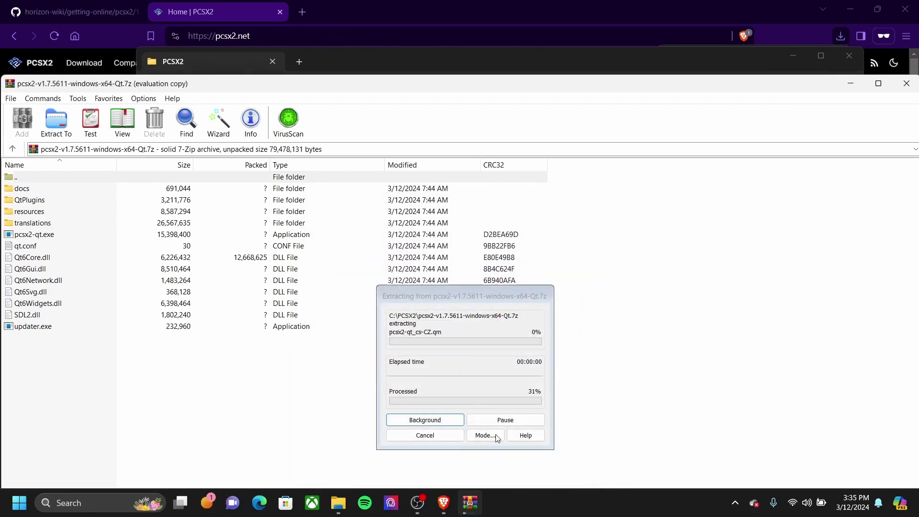
# Close WinRAR and create a shortcut to pcsx2-qt in C:\PCSX2.
pyautogui.click(905, 84)
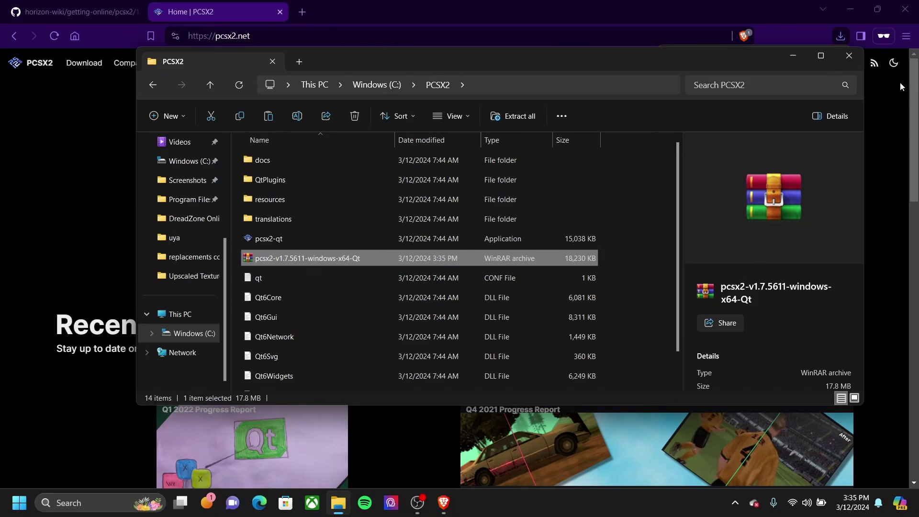
pyautogui.click(280, 244)
pyautogui.rightClick(280, 242)
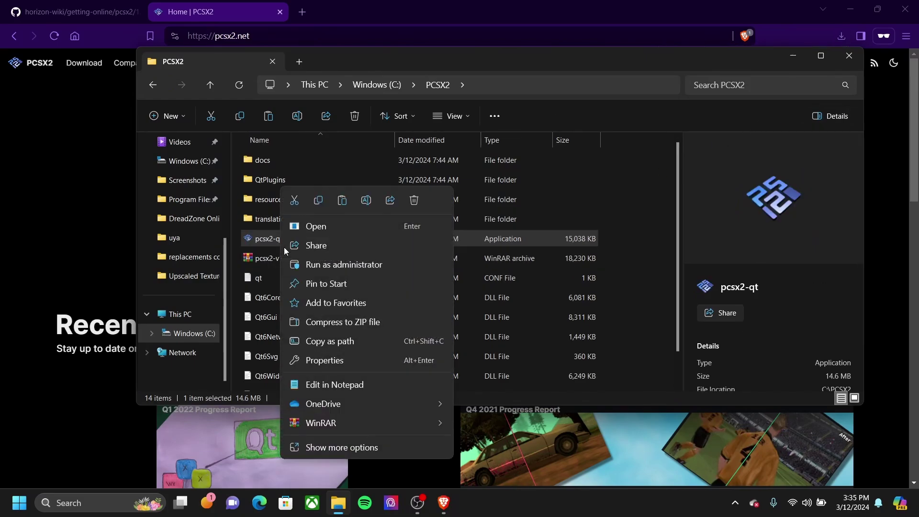
pyautogui.click(347, 448)
pyautogui.click(349, 433)
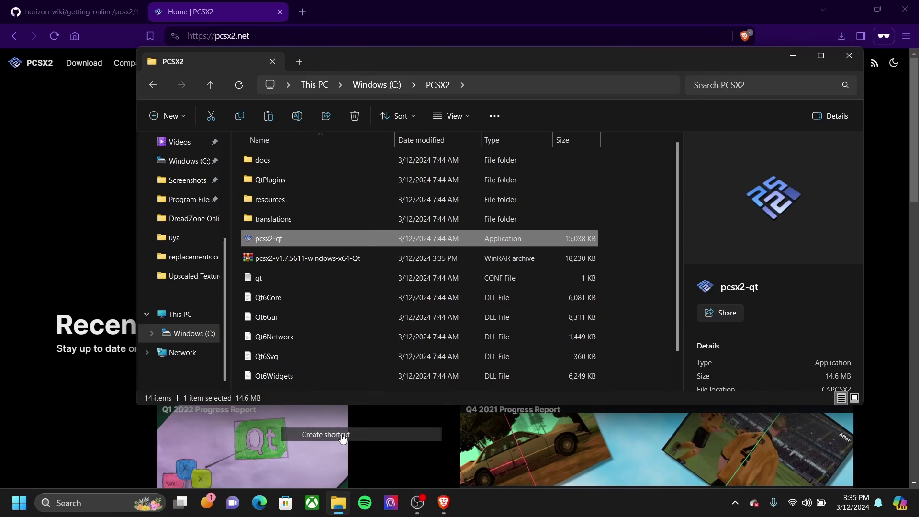
# Move the pcsx2-qt shortcut onto the desktop and rename it PCSX2.
pyautogui.click(850, 9)
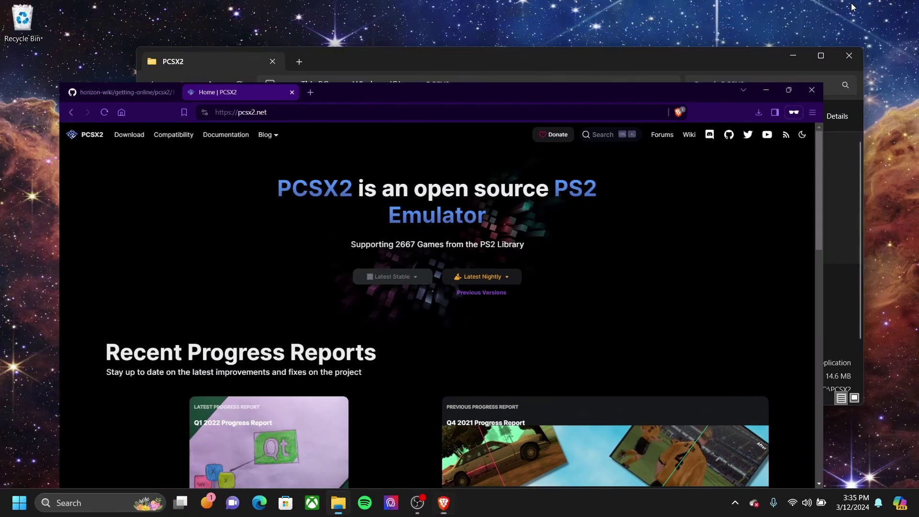
pyautogui.click(280, 238)
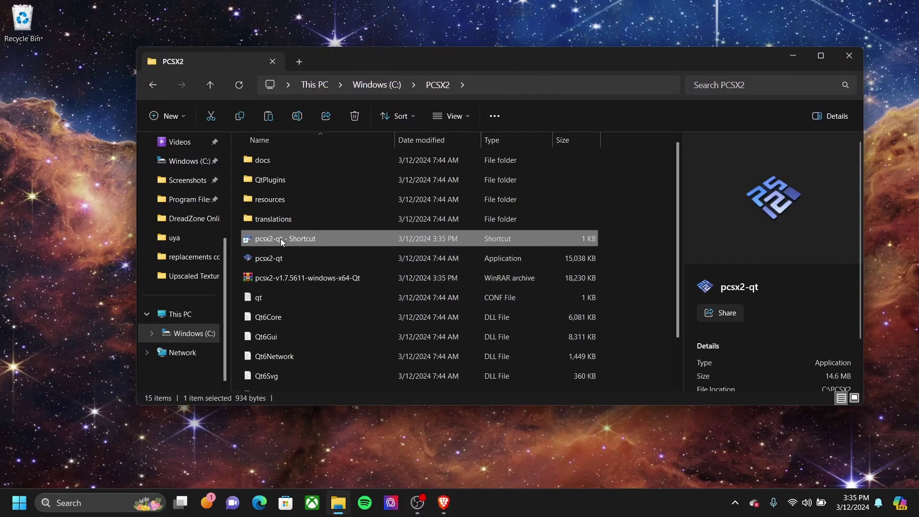
pyautogui.moveTo(298, 242); pyautogui.dragTo(25, 79)
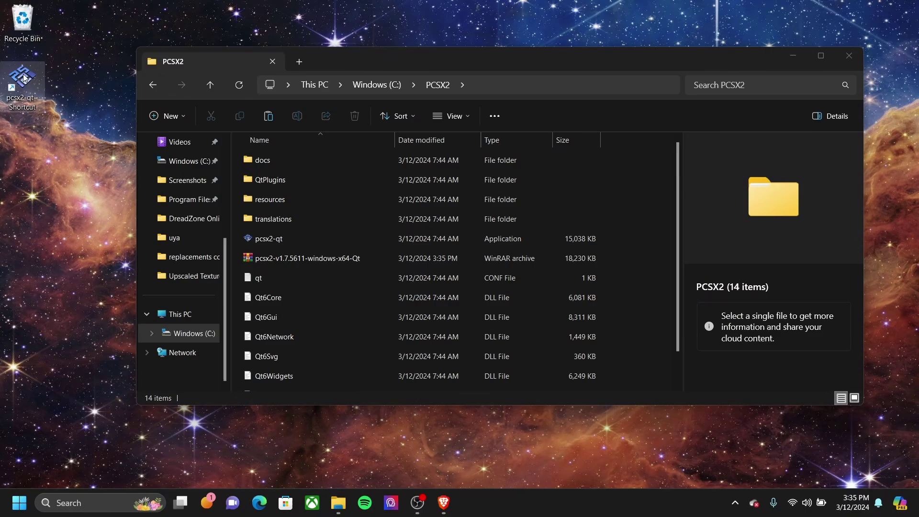
pyautogui.rightClick(25, 79)
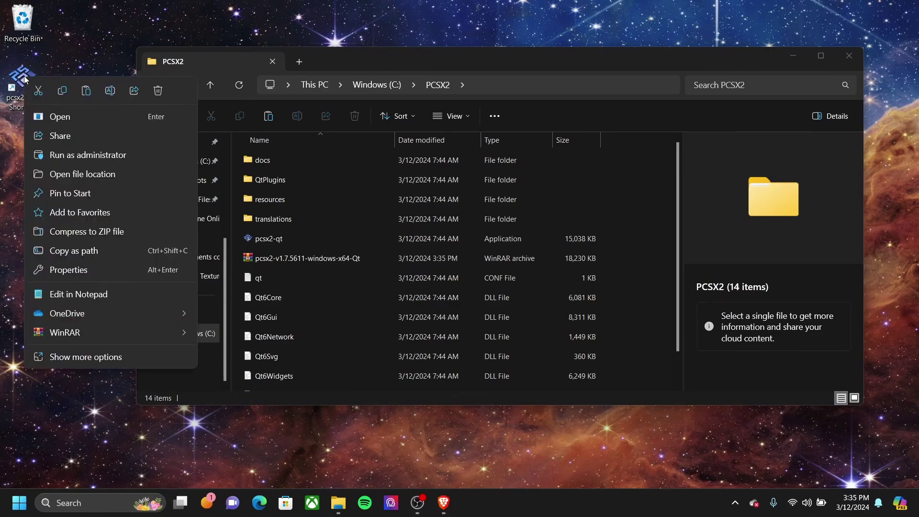
pyautogui.click(116, 95)
pyautogui.write('PCSX2')
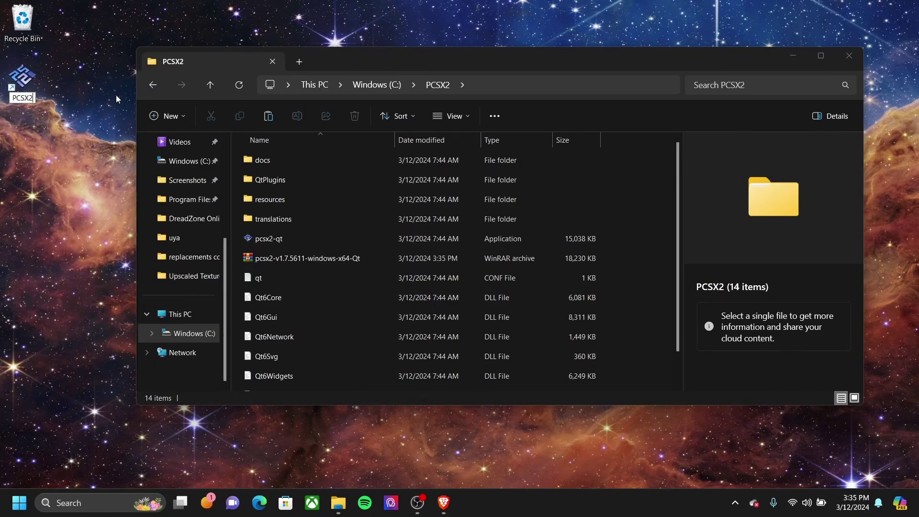
pyautogui.press('Return')
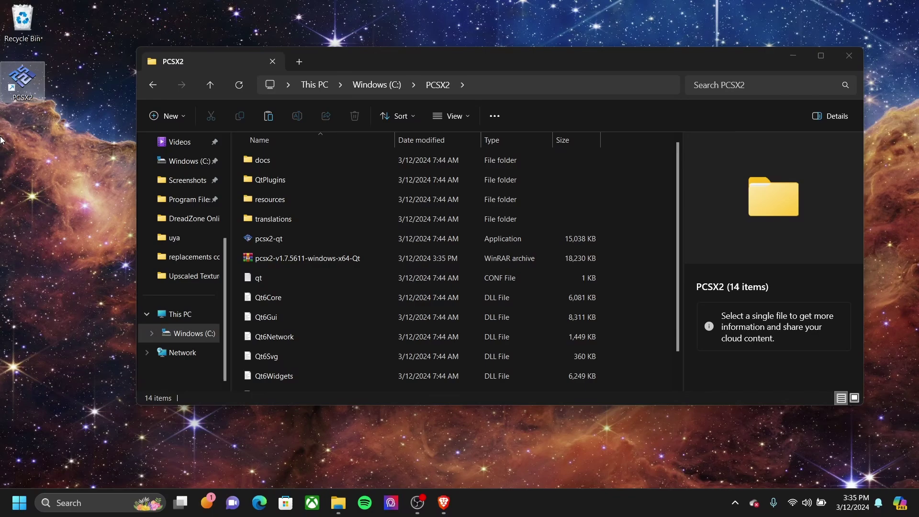
# Launch PCSX2, choose the Dark Fusion (Blue) theme, and continue to the BIOS step.
pyautogui.doubleClick(20, 83)
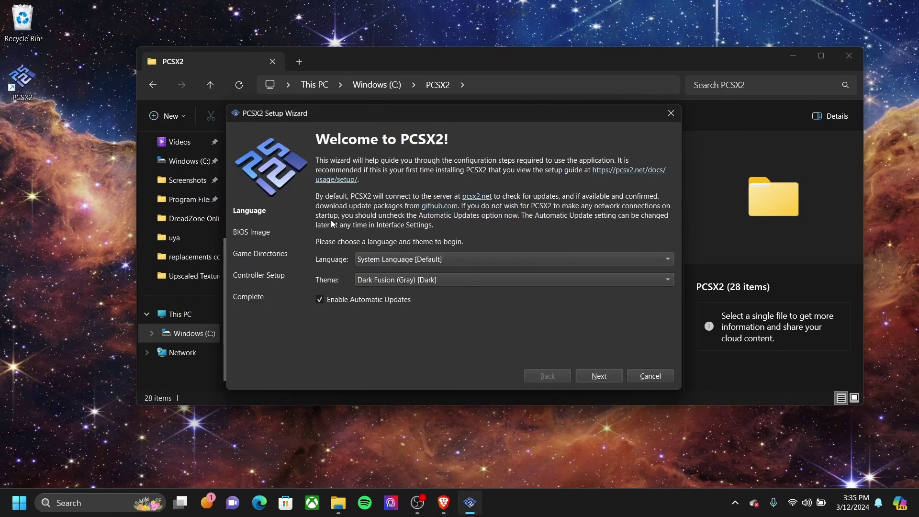
pyautogui.click(372, 279)
pyautogui.click(377, 294)
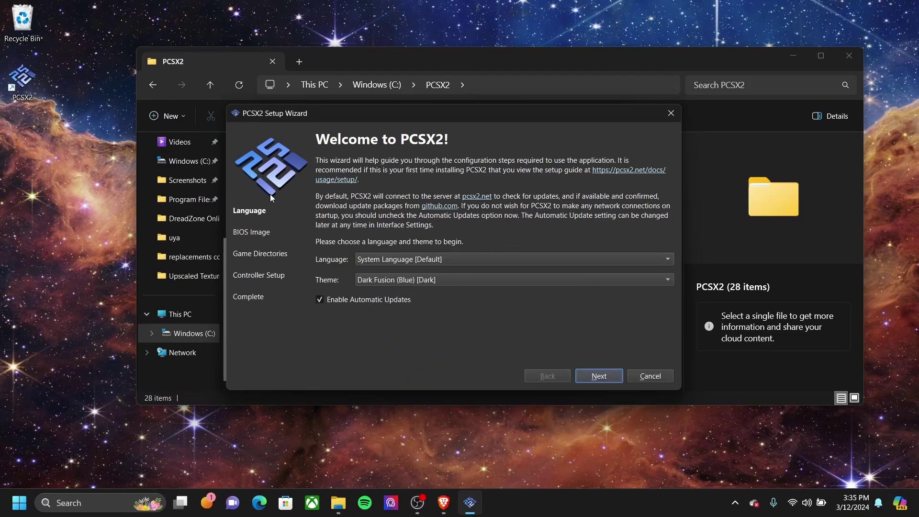
pyautogui.click(584, 374)
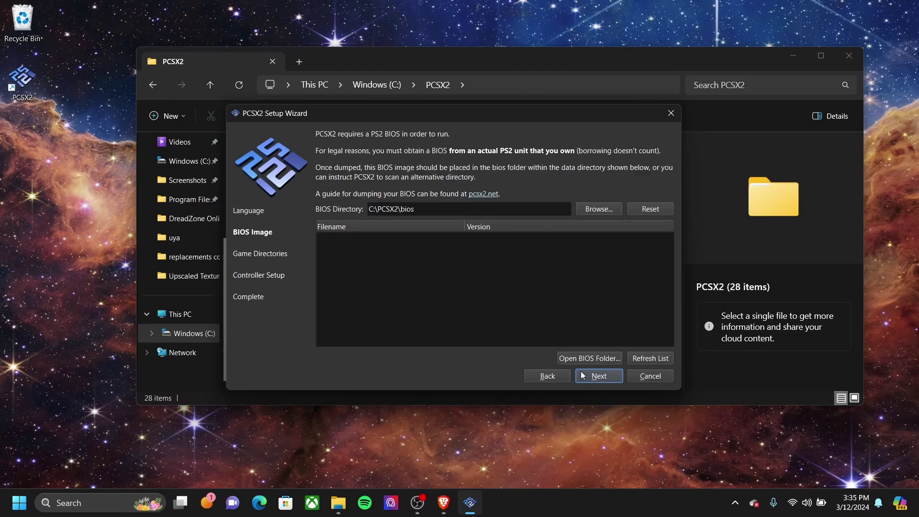
# Paste the scph39001 BIOS file into C:\PCSX2\bios.
pyautogui.click(392, 61)
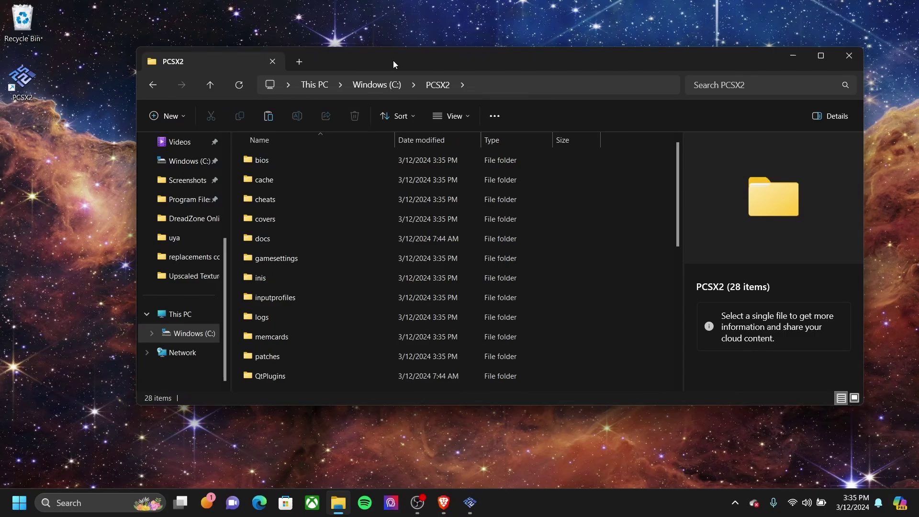
pyautogui.click(275, 159)
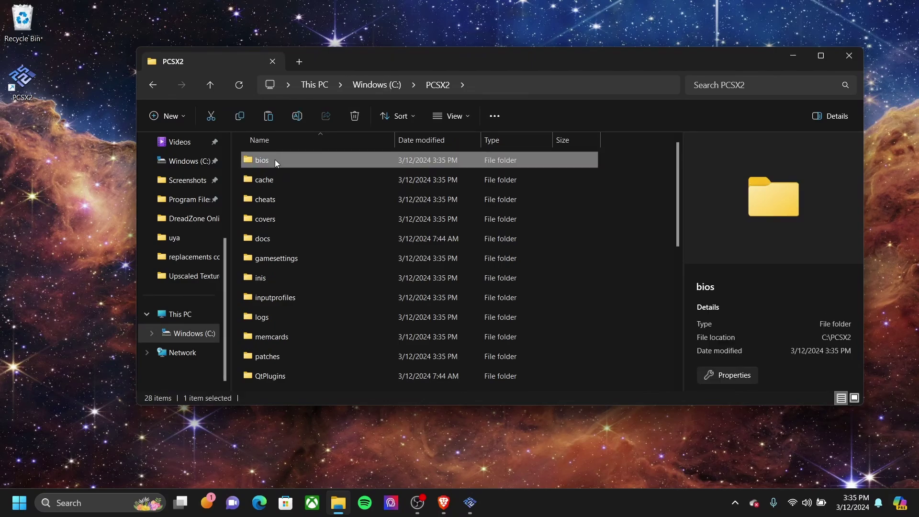
pyautogui.doubleClick(275, 160)
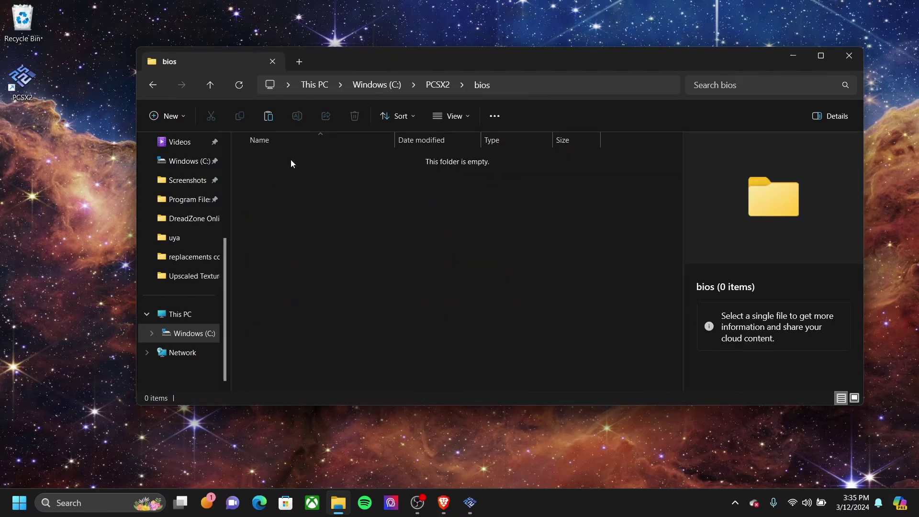
pyautogui.hotkey('ctrl', 'v')
pyautogui.click(313, 235)
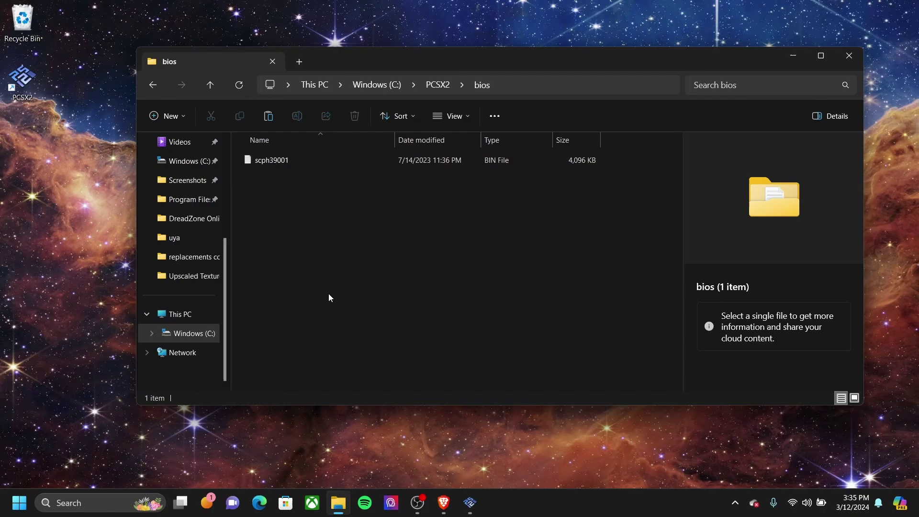
# Refresh the wizard's BIOS list, select scph39001.bin, and continue to Game Directories.
pyautogui.click(468, 501)
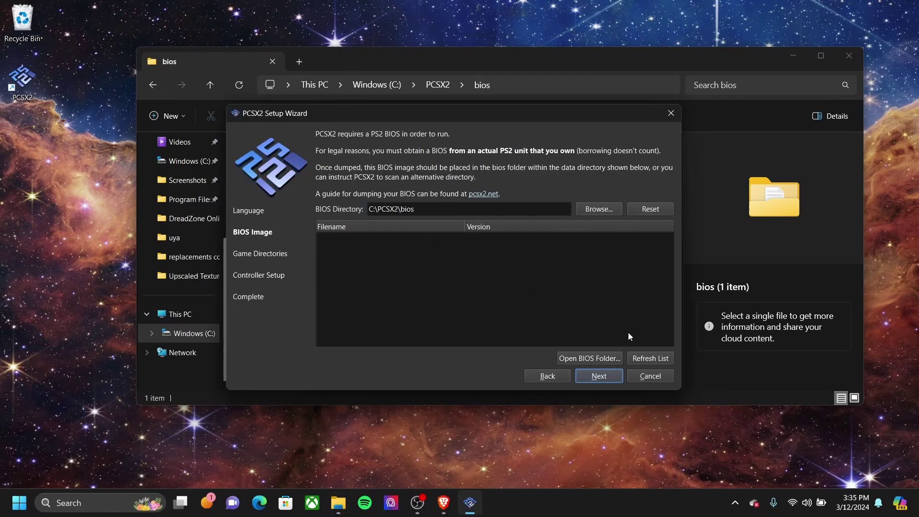
pyautogui.click(639, 358)
pyautogui.click(338, 236)
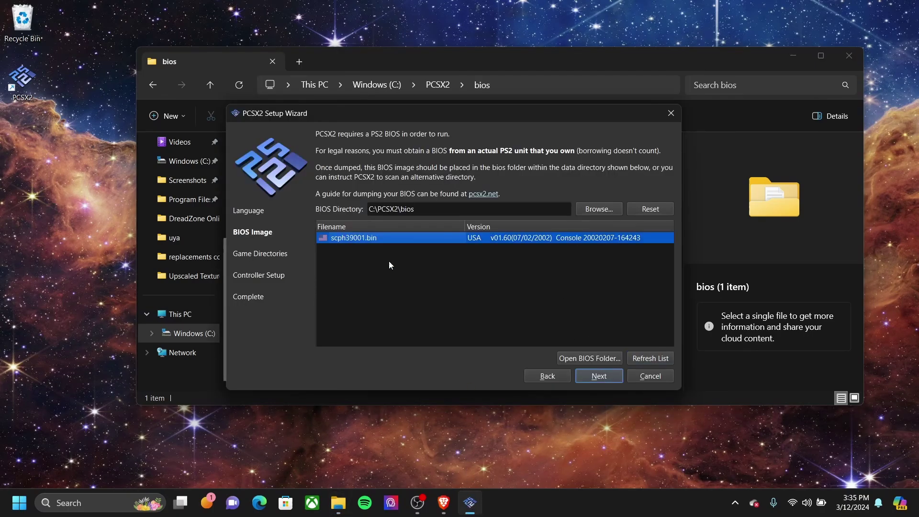
pyautogui.click(593, 380)
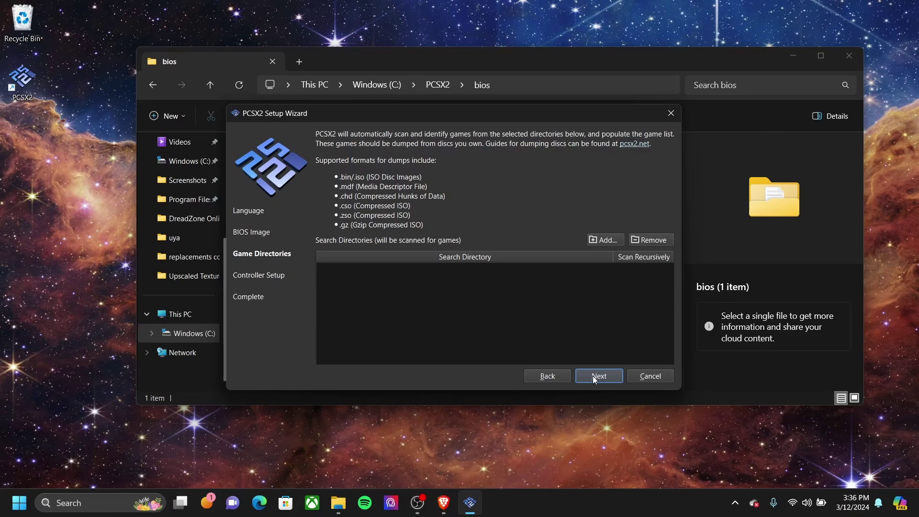
# Make a games folder in C:\PCSX2 and paste the Up Your Arsenal and Deadlocked ISOs there.
pyautogui.click(606, 56)
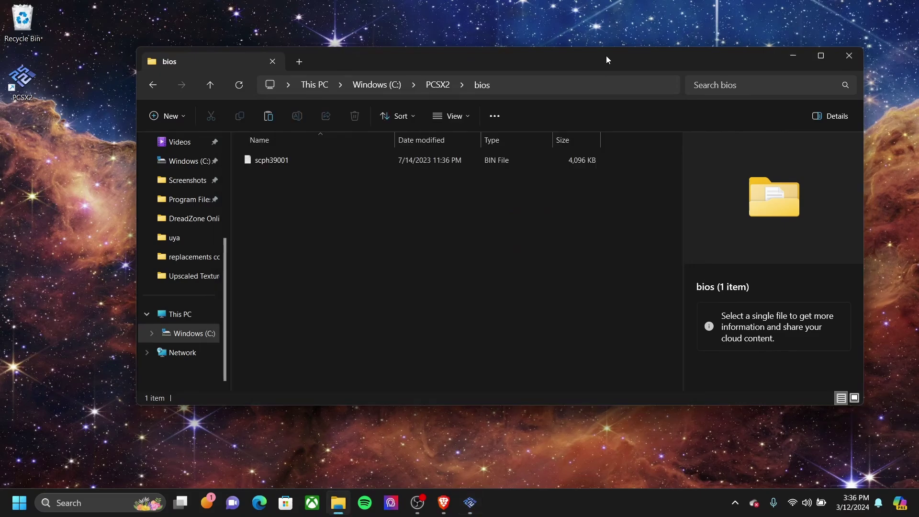
pyautogui.click(436, 85)
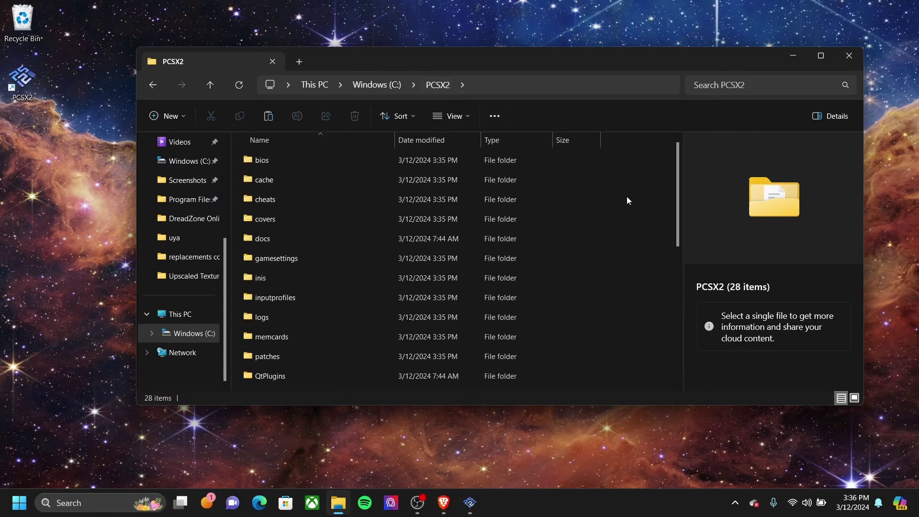
pyautogui.rightClick(628, 198)
pyautogui.moveTo(671, 318)
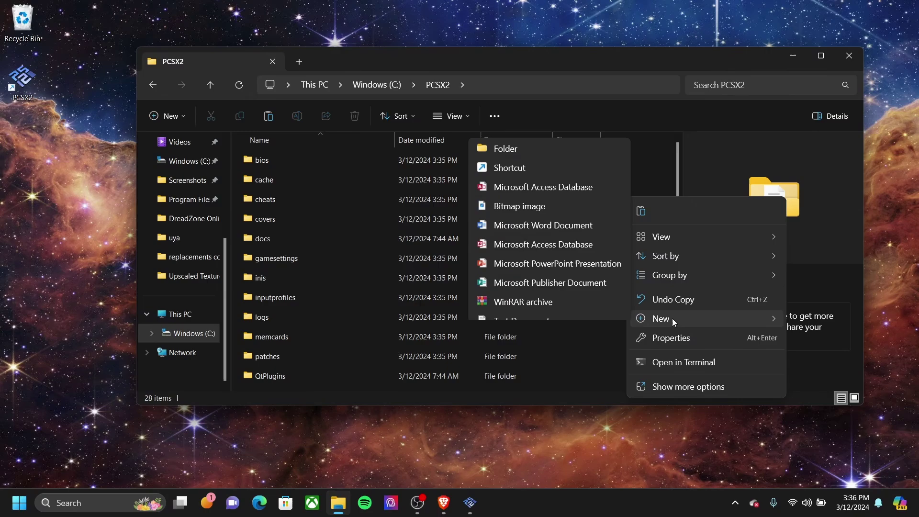
pyautogui.click(525, 91)
pyautogui.write('games')
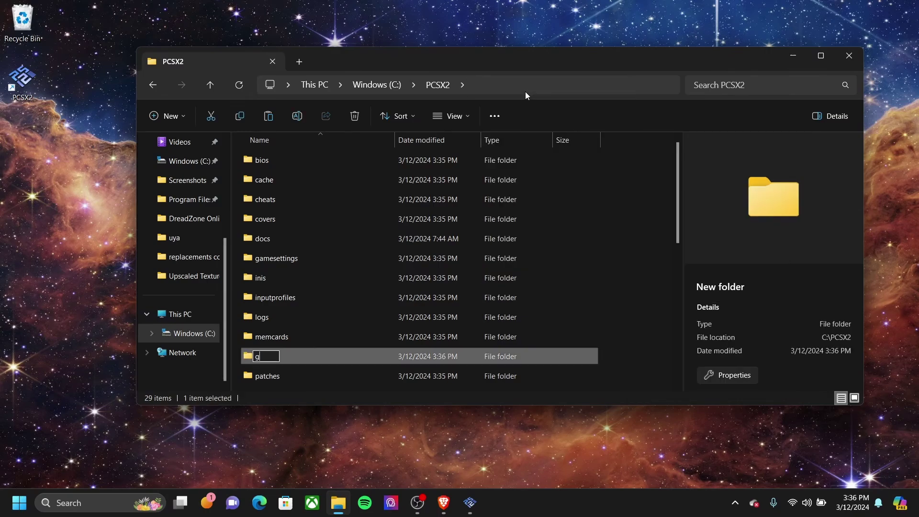
pyautogui.press('Return')
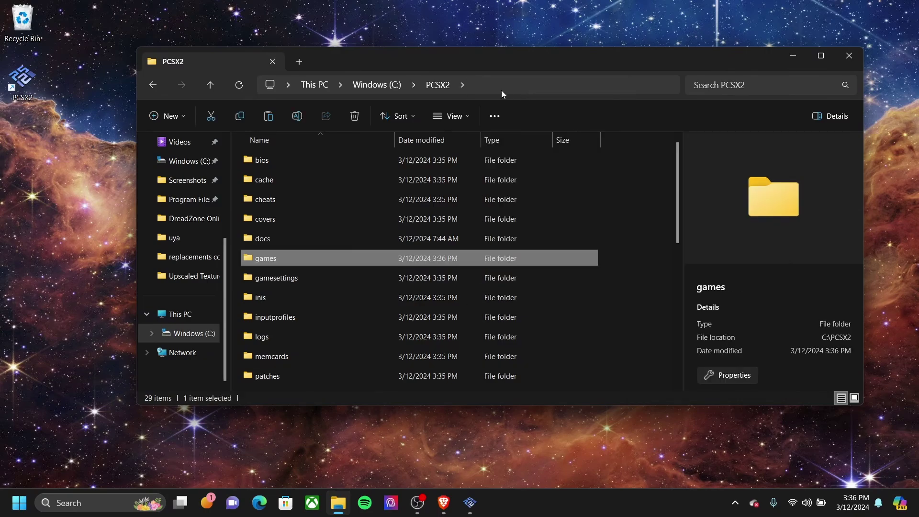
pyautogui.doubleClick(282, 257)
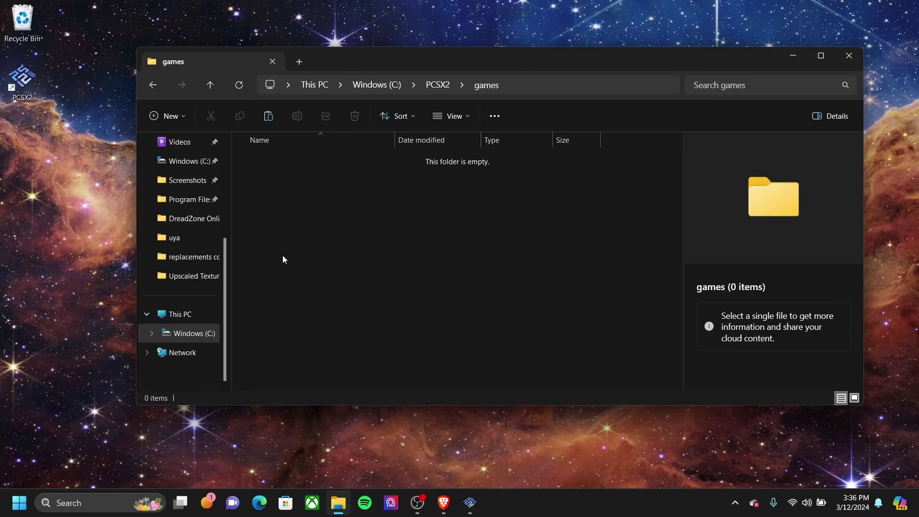
pyautogui.hotkey('ctrl', 'v')
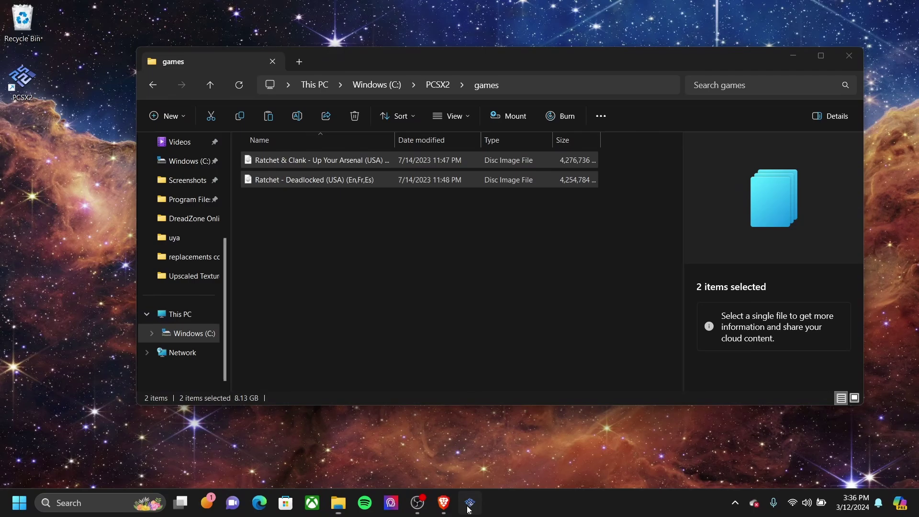
# Add C:\PCSX2\games as a game directory with recursive scanning.
pyautogui.click(595, 239)
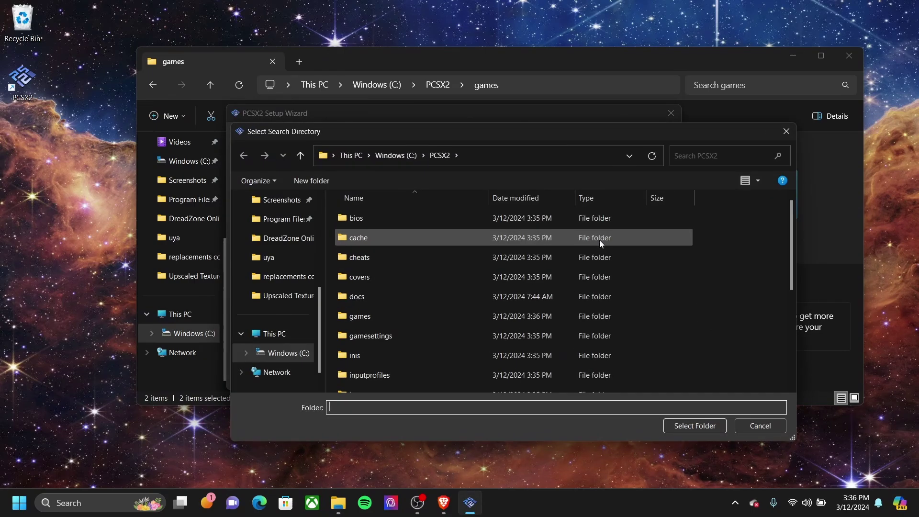
pyautogui.click(377, 316)
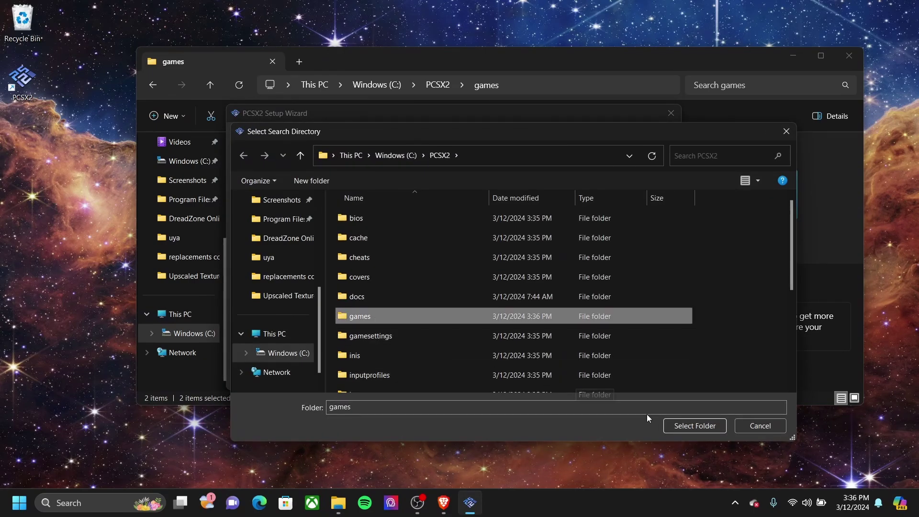
pyautogui.click(686, 426)
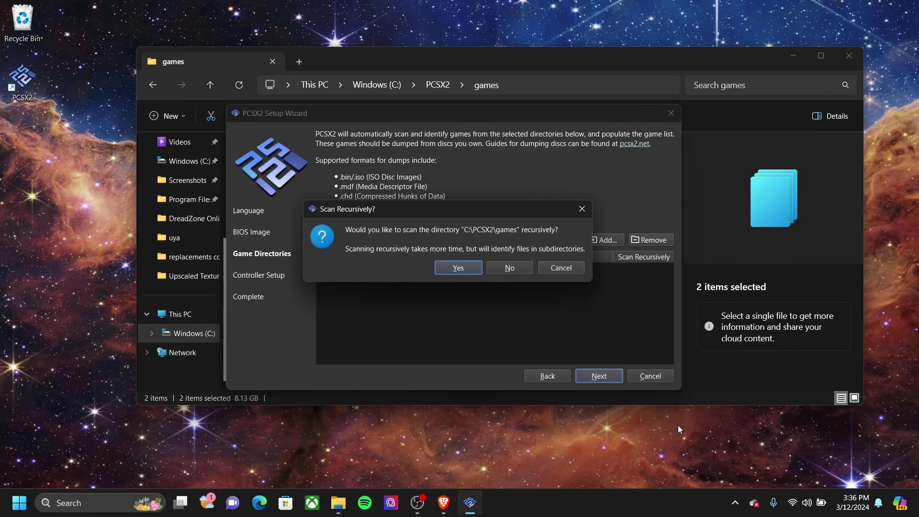
pyautogui.click(452, 269)
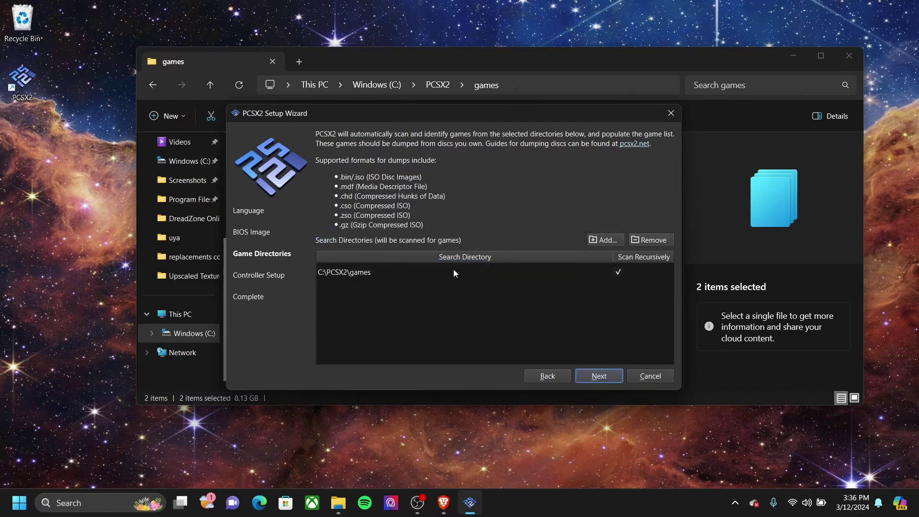
pyautogui.click(596, 376)
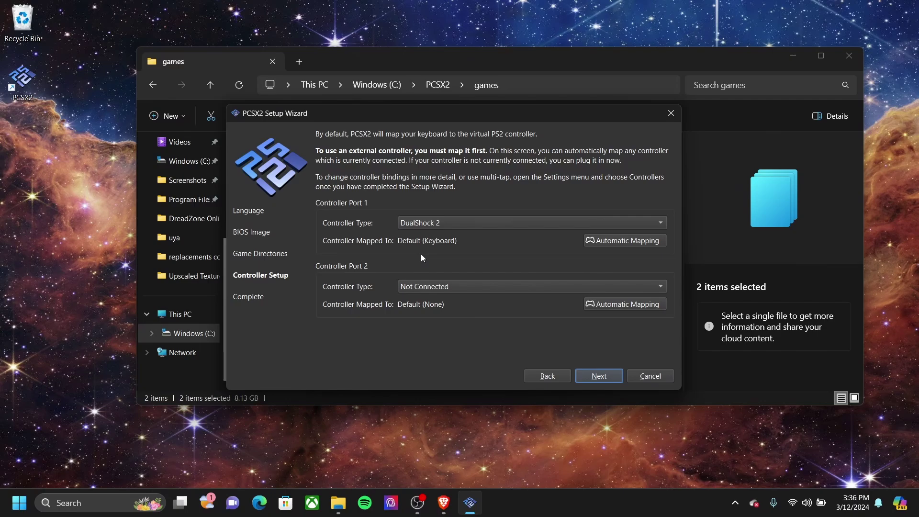
# Auto-map controller port 1 to the DualSense (SDL-0) and continue to setup completion.
pyautogui.click(611, 240)
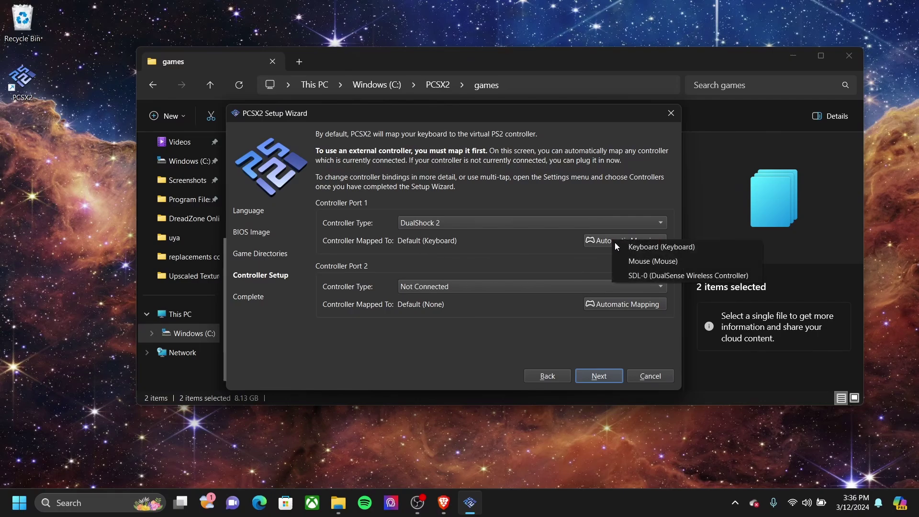
pyautogui.click(638, 276)
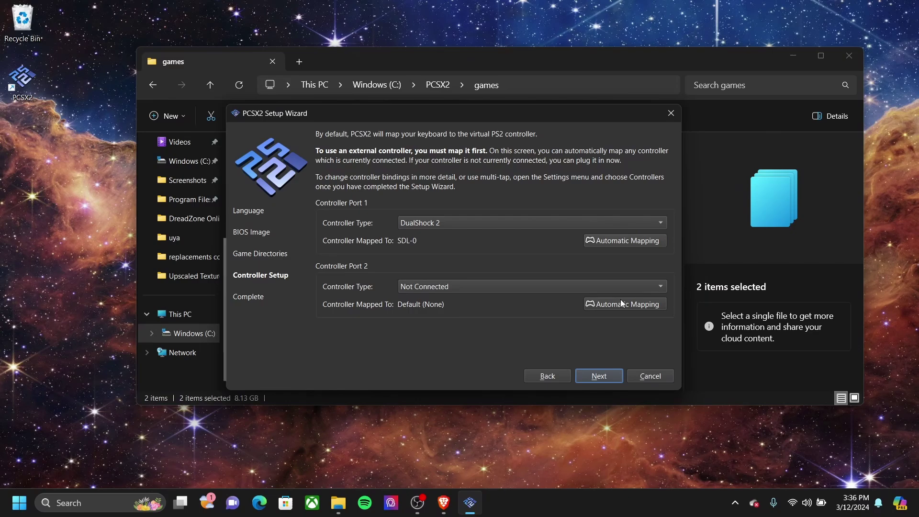
pyautogui.click(581, 375)
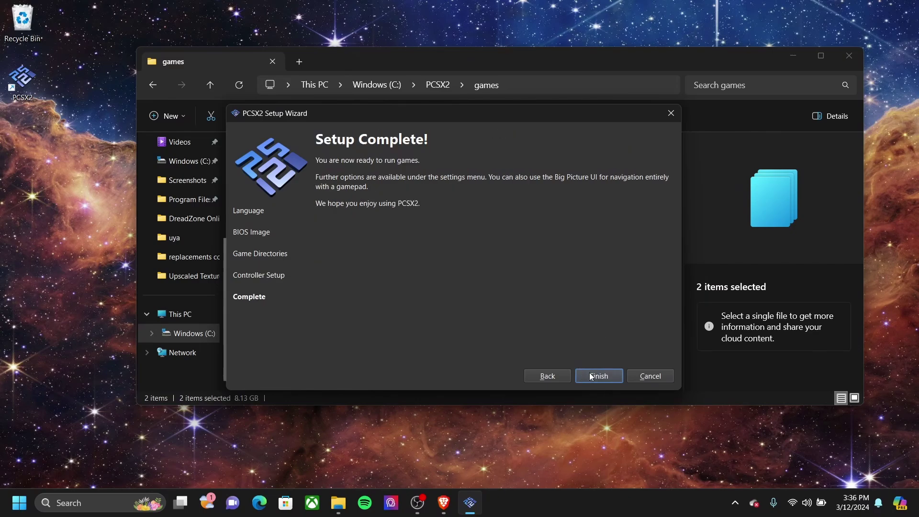
# Finish the wizard, open Settings, and browse the Game List and BIOS pages.
pyautogui.click(594, 375)
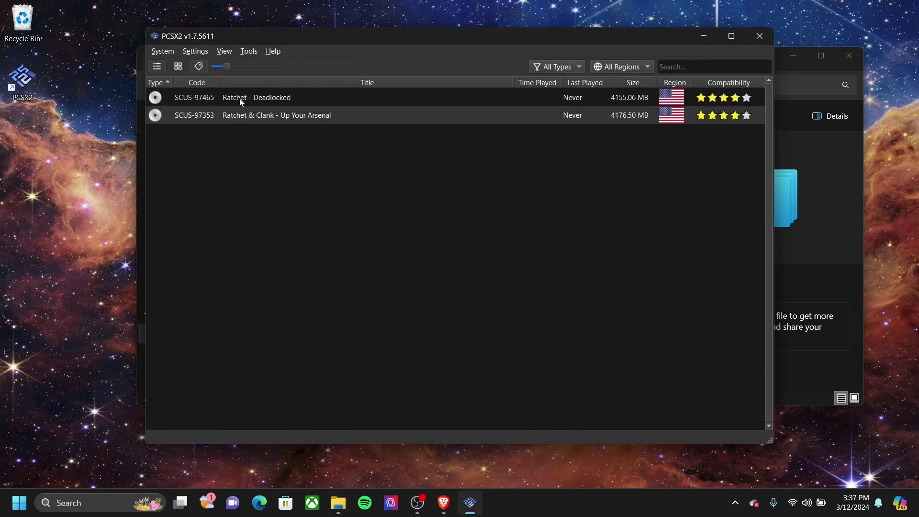
pyautogui.click(194, 51)
pyautogui.click(195, 82)
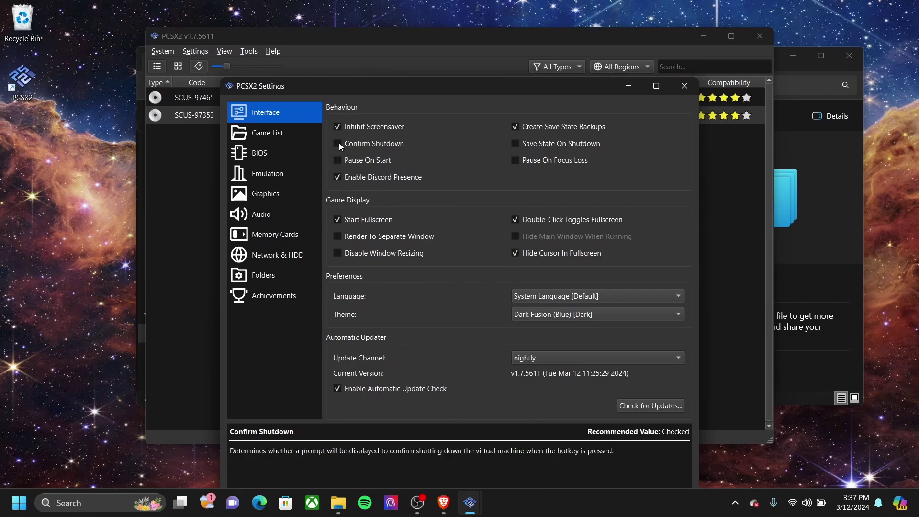
pyautogui.click(278, 137)
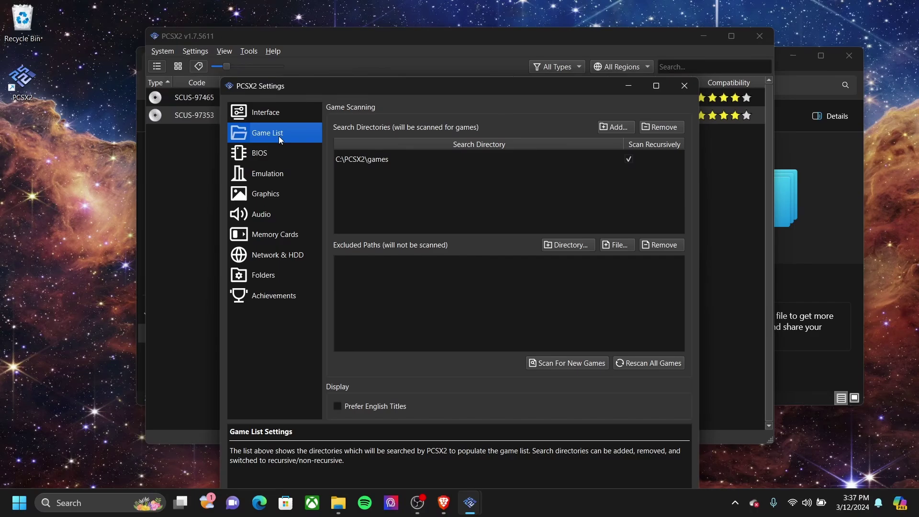
pyautogui.click(272, 144)
# On the Emulation page, set EE Cycle Rate to 180% (Overclock) and enable Optimal Frame Pacing.
pyautogui.click(267, 170)
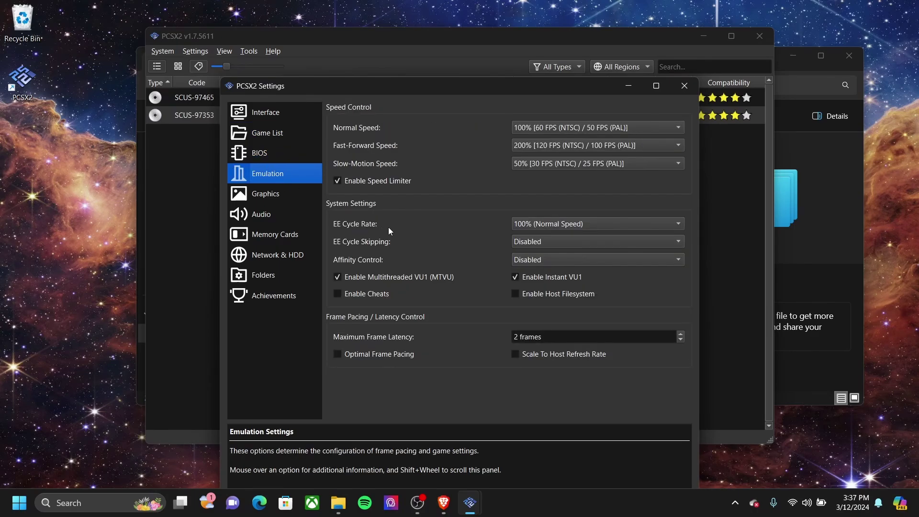
pyautogui.click(513, 223)
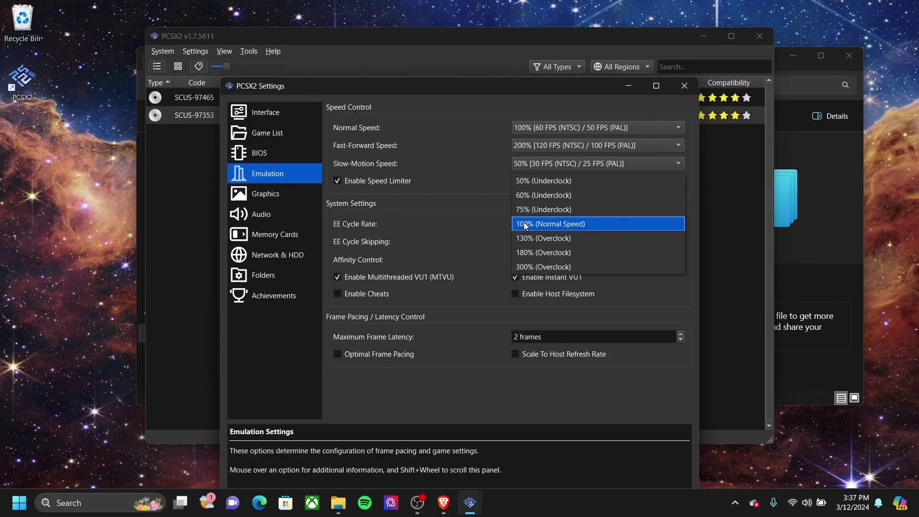
pyautogui.click(524, 254)
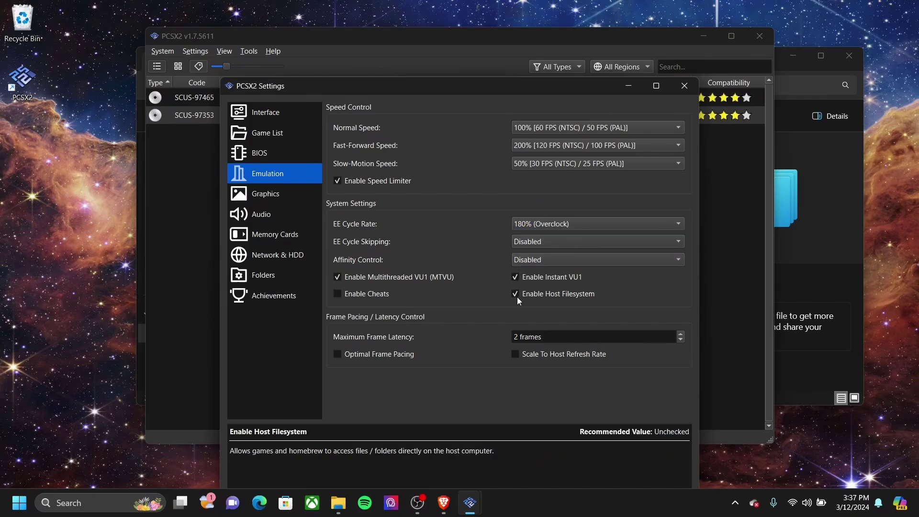
pyautogui.click(337, 354)
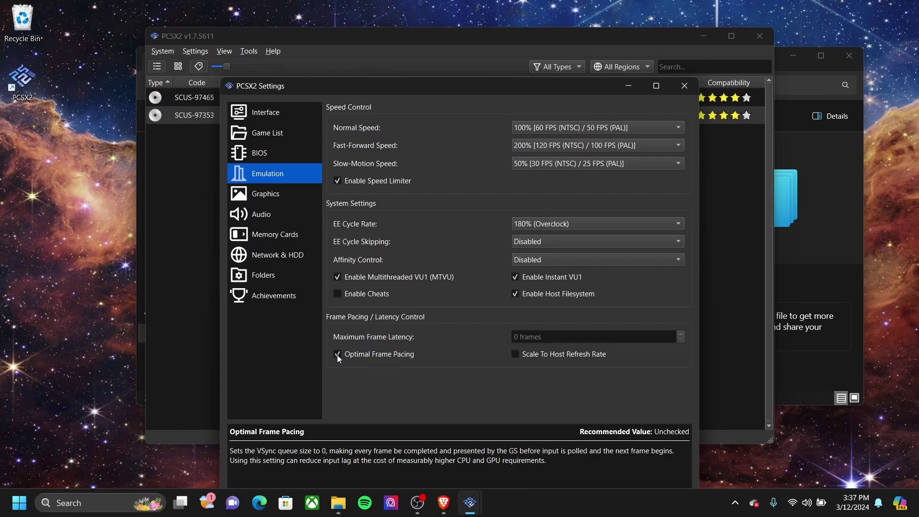
# Render on the NVIDIA GeForce RTX 4050 Laptop GPU with Fit to Window / Fullscreen aspect ratio.
pyautogui.click(267, 198)
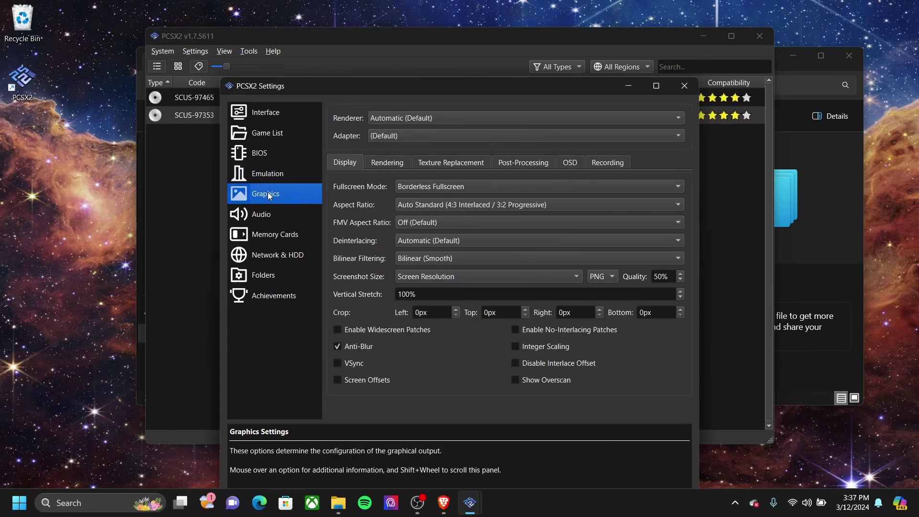
pyautogui.click(375, 138)
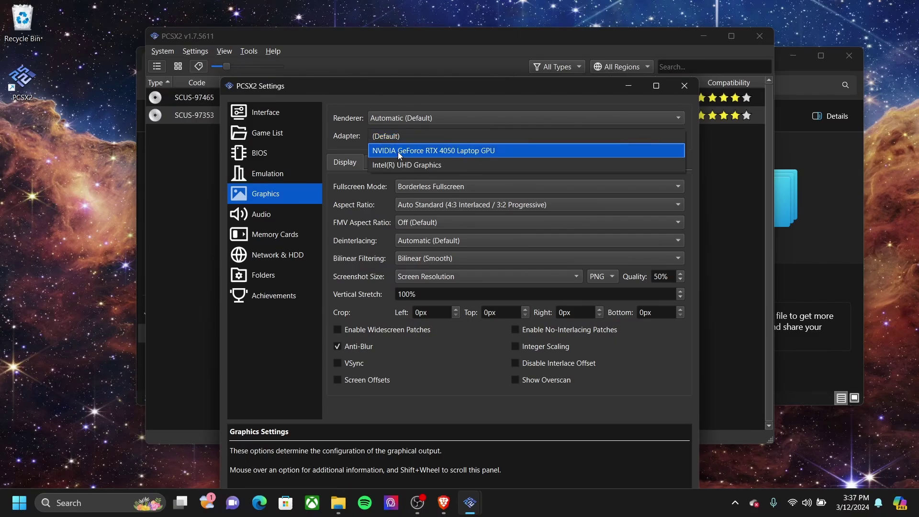
pyautogui.click(400, 151)
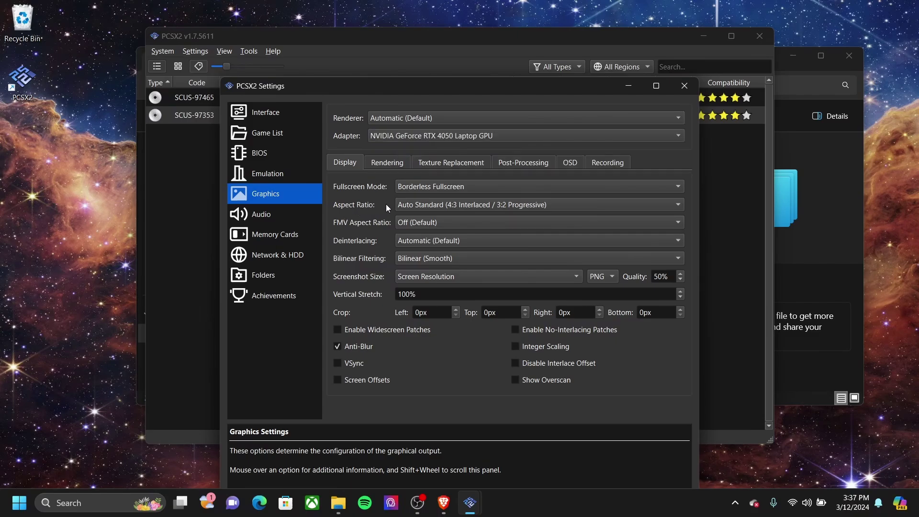
pyautogui.click(406, 204)
pyautogui.click(415, 192)
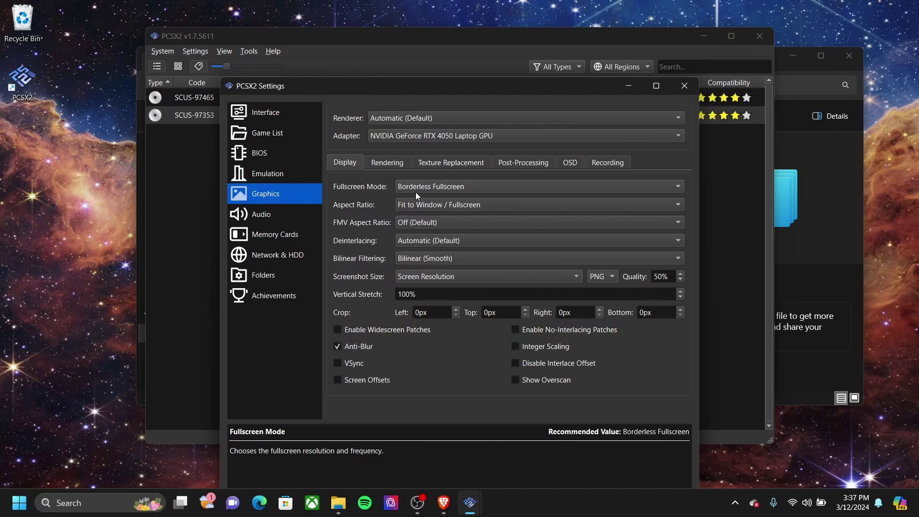
# Set internal resolution to 8x Native (~2880p/5K) and anisotropic filtering to 16x.
pyautogui.click(381, 160)
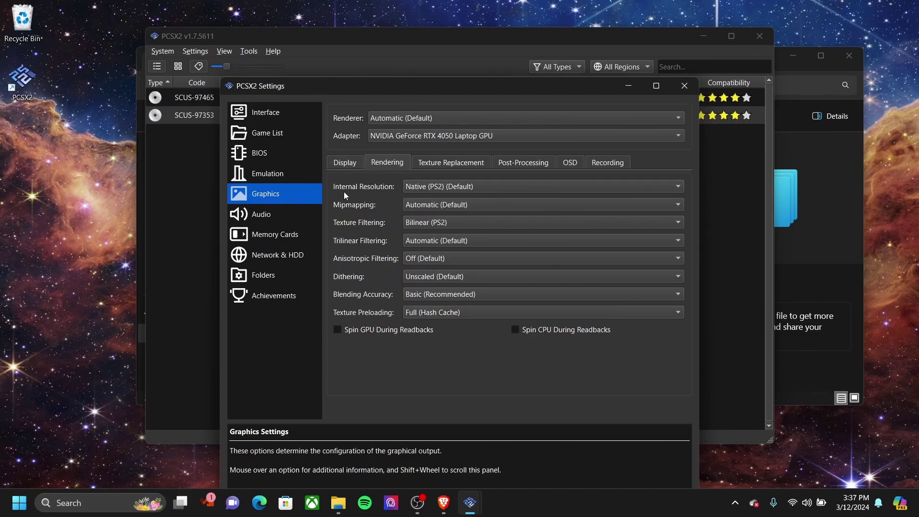
pyautogui.click(418, 188)
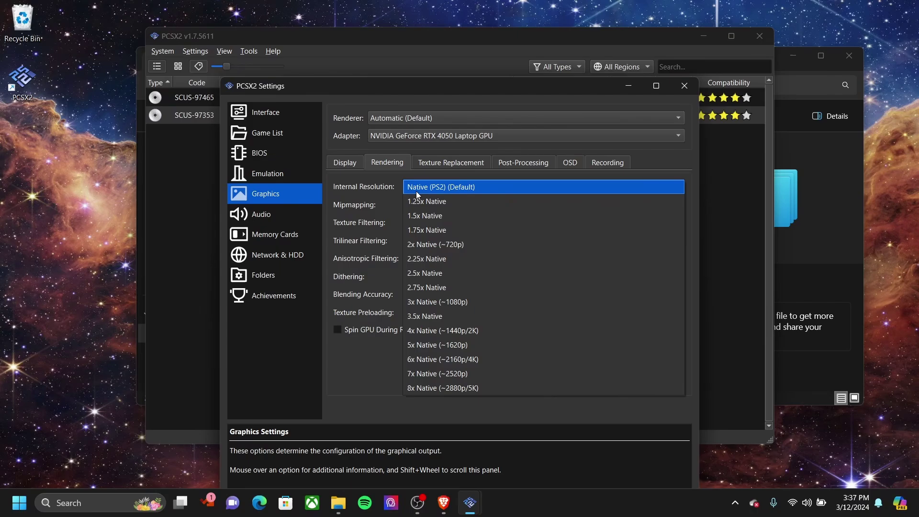
pyautogui.click(428, 387)
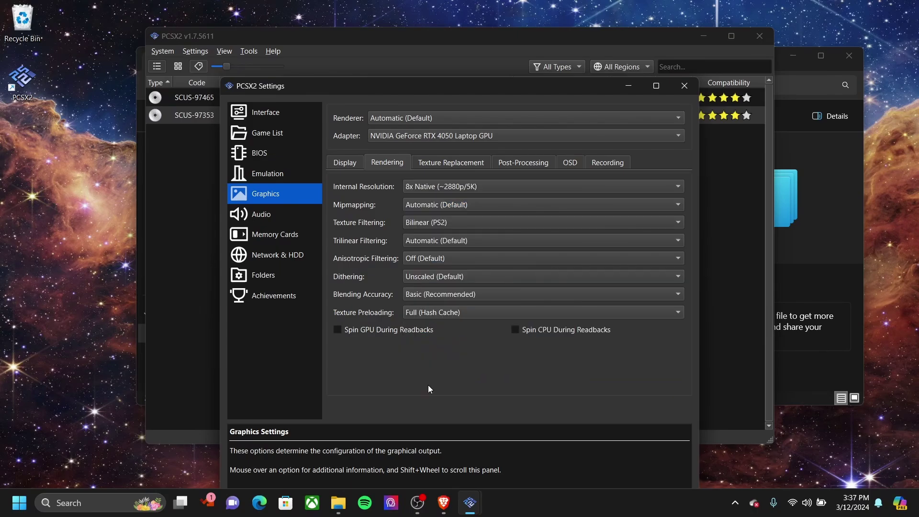
pyautogui.click(419, 259)
pyautogui.click(418, 314)
pyautogui.click(426, 164)
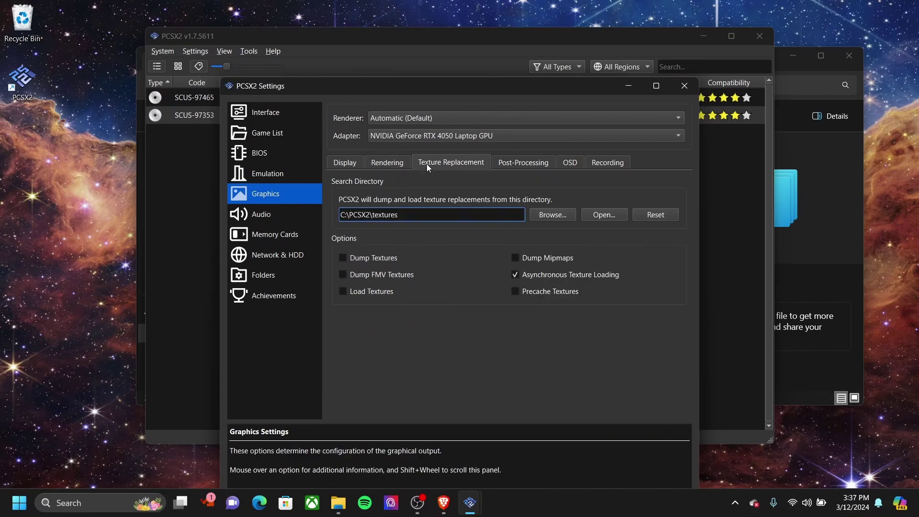
# In the horizon-wiki guide, expand Custom PCSX2 Textures and follow the UYA/R&C 3 Multiplayer Only link.
pyautogui.click(443, 502)
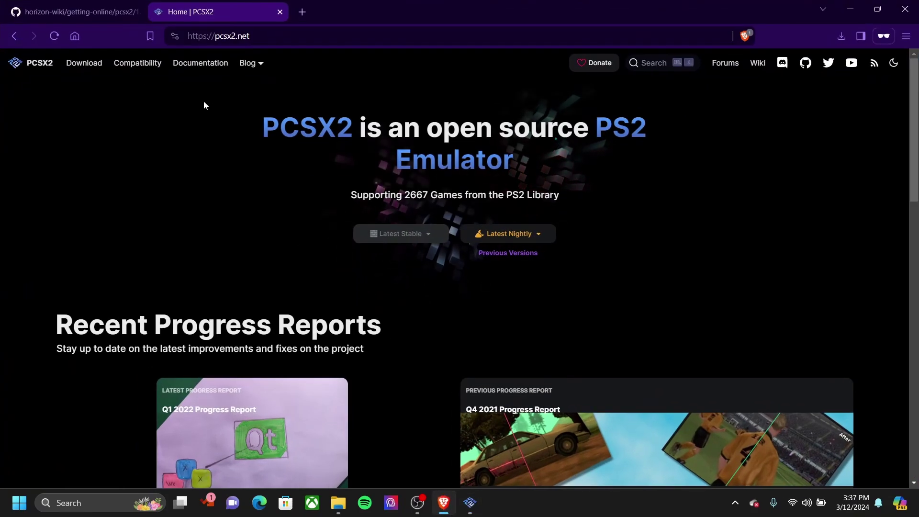
pyautogui.click(72, 17)
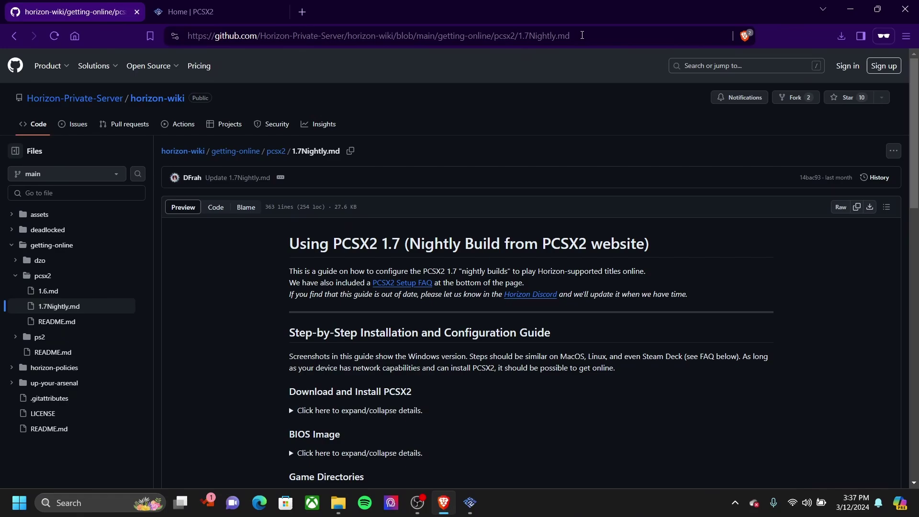
pyautogui.scroll(-13, 254, 297)
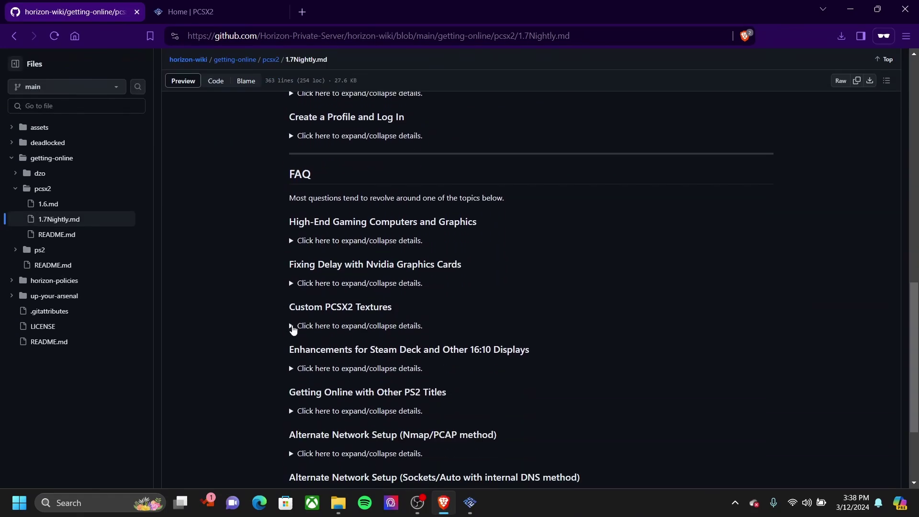
pyautogui.click(292, 327)
pyautogui.scroll(-5, 425, 309)
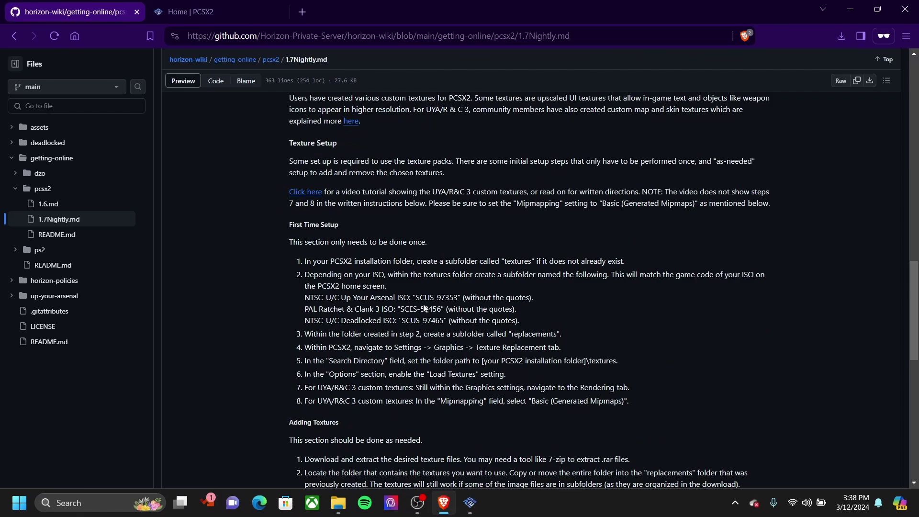
pyautogui.scroll(-11, 424, 304)
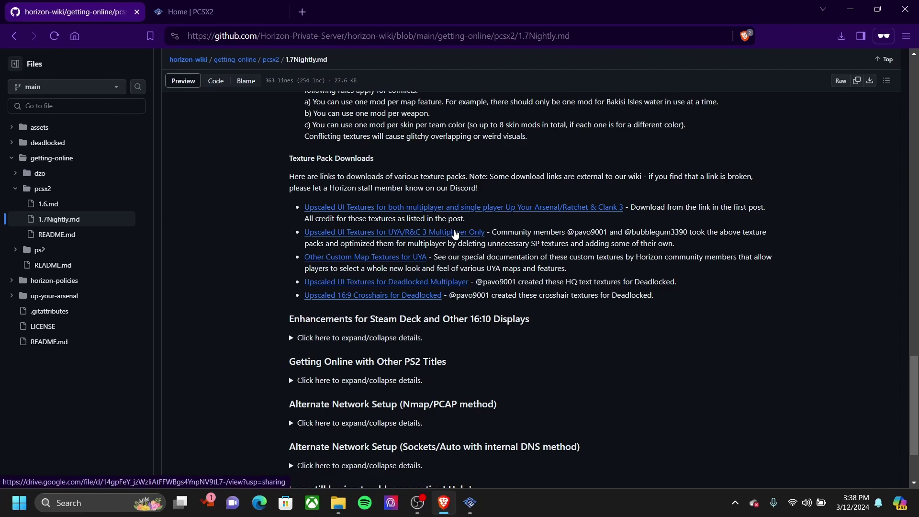
pyautogui.click(394, 237)
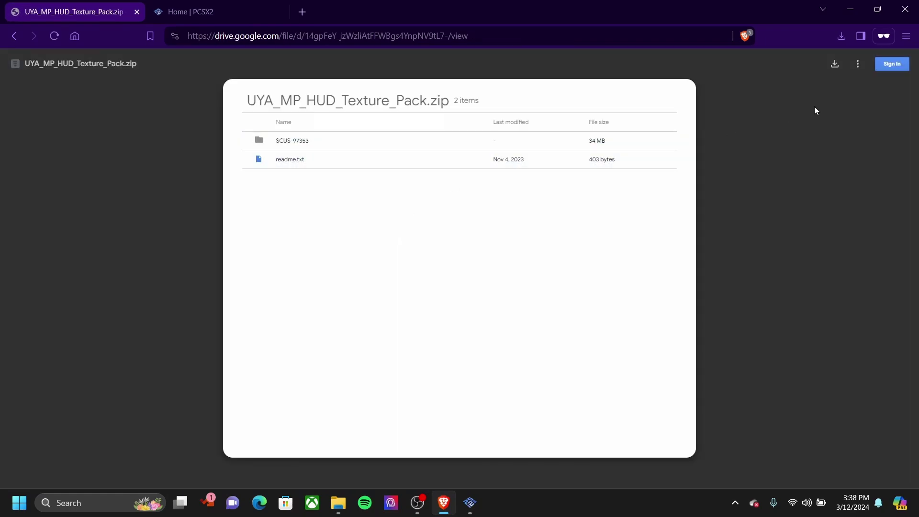
# Download the UYA_MP_HUD_Texture_Pack zip despite the virus-scan warning and save it into C:\PCSX2\textures.
pyautogui.click(834, 65)
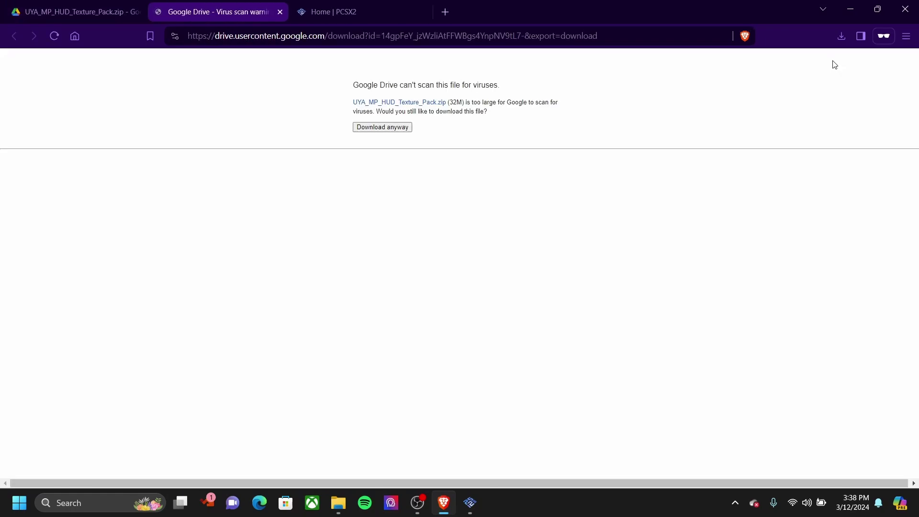
pyautogui.click(376, 126)
pyautogui.scroll(-3, 157, 198)
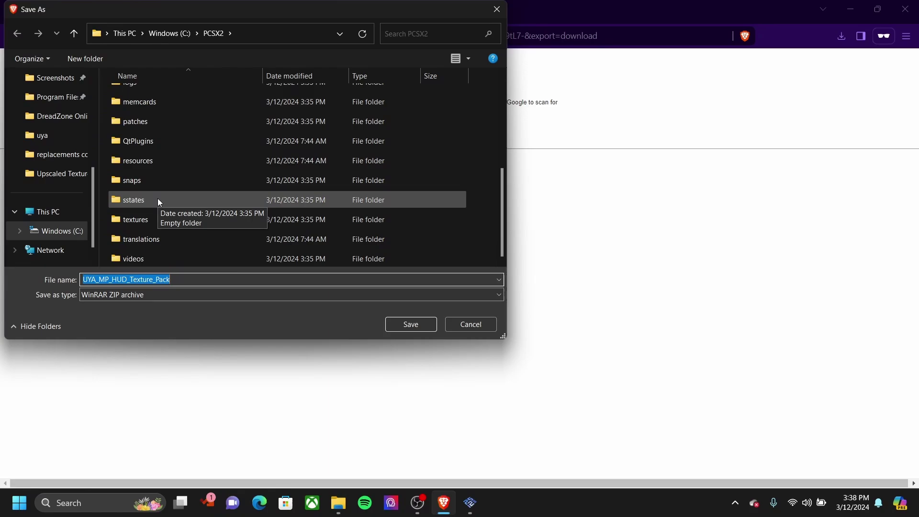
pyautogui.doubleClick(122, 220)
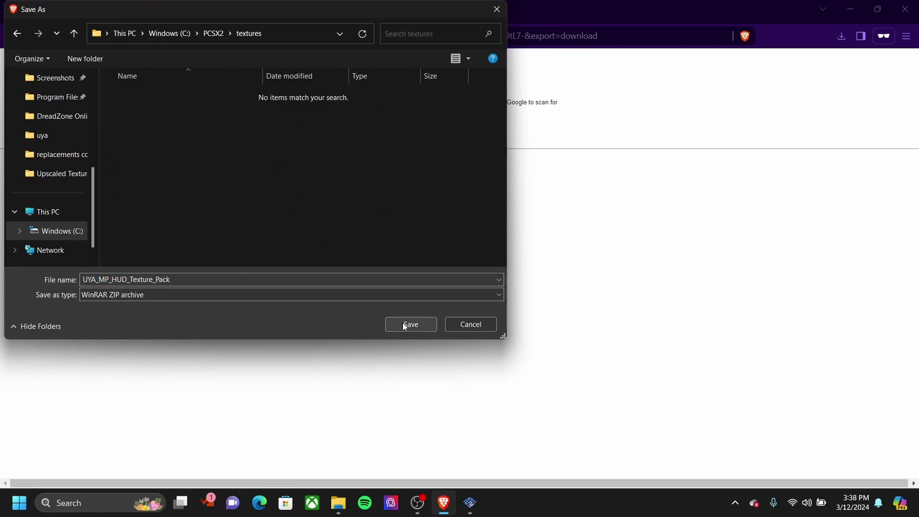
pyautogui.click(403, 322)
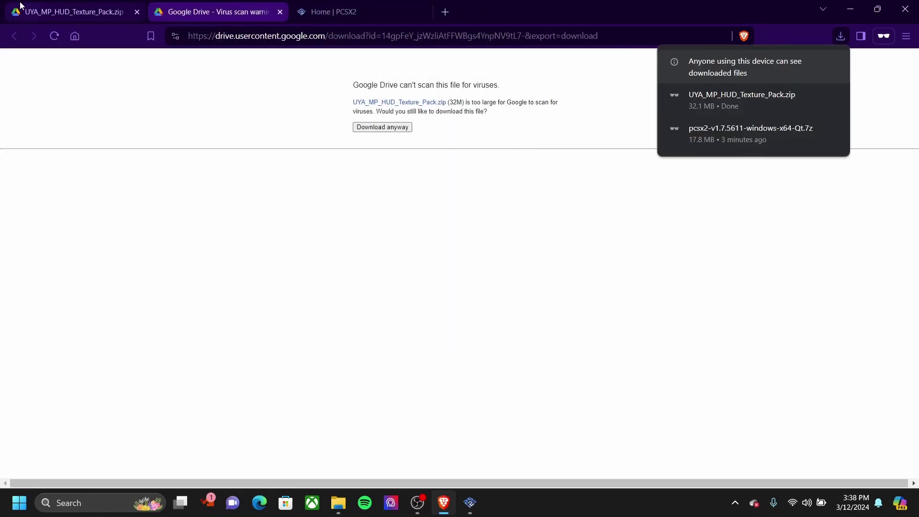
# From the wiki's Custom PCSX2 Textures section, save the Deadlocked_HQ_Text zip into the textures folder.
pyautogui.click(27, 9)
pyautogui.click(12, 41)
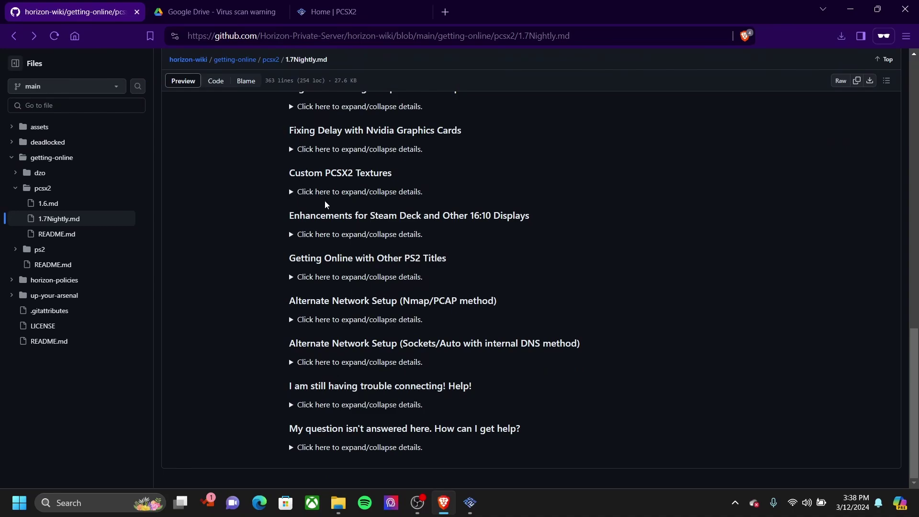
pyautogui.click(291, 191)
pyautogui.scroll(-7, 349, 235)
pyautogui.scroll(-5, 348, 231)
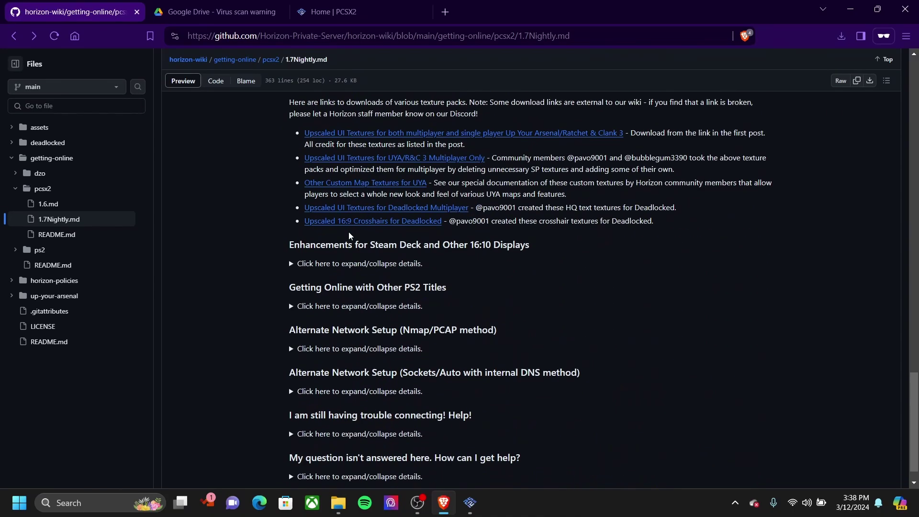
pyautogui.click(374, 212)
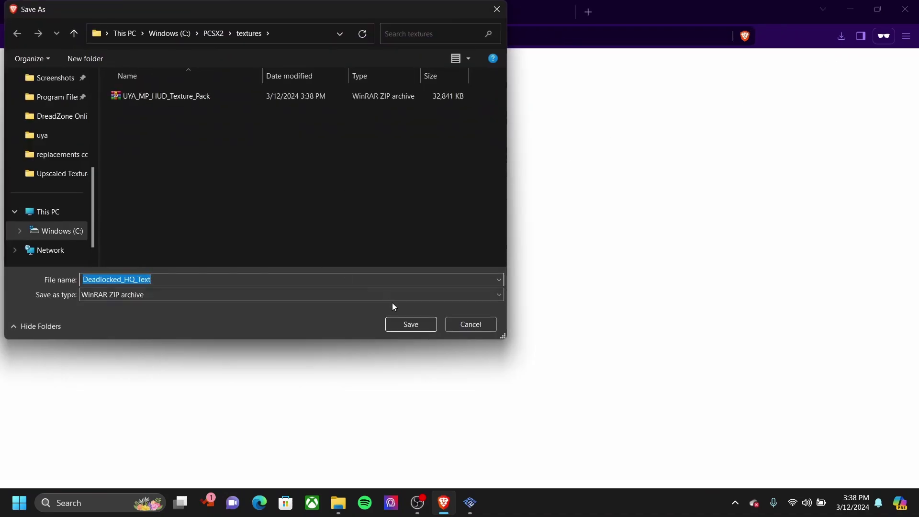
pyautogui.click(396, 321)
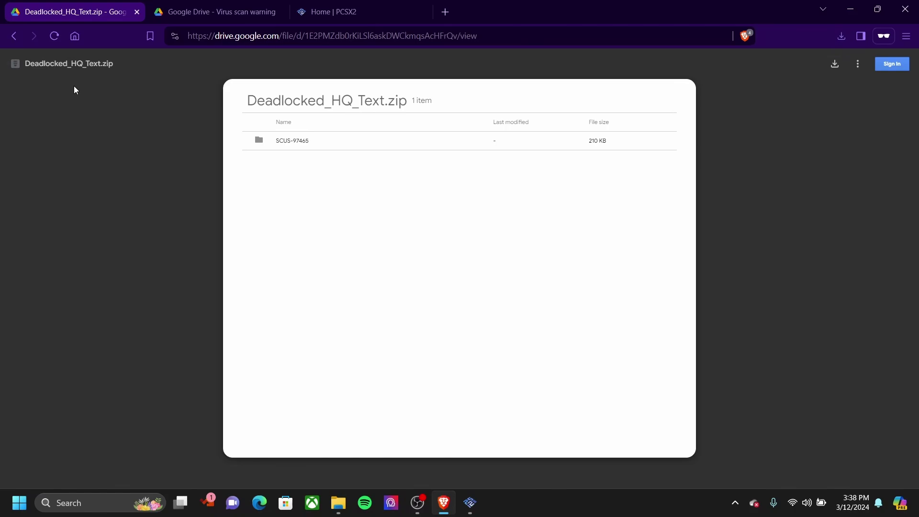
pyautogui.click(12, 39)
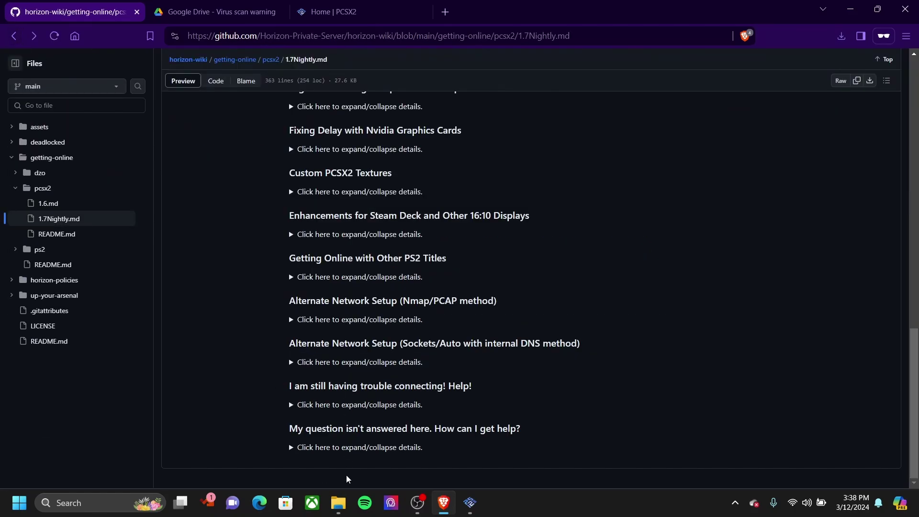
# Open the C:\PCSX2\textures folder in File Explorer.
pyautogui.click(345, 506)
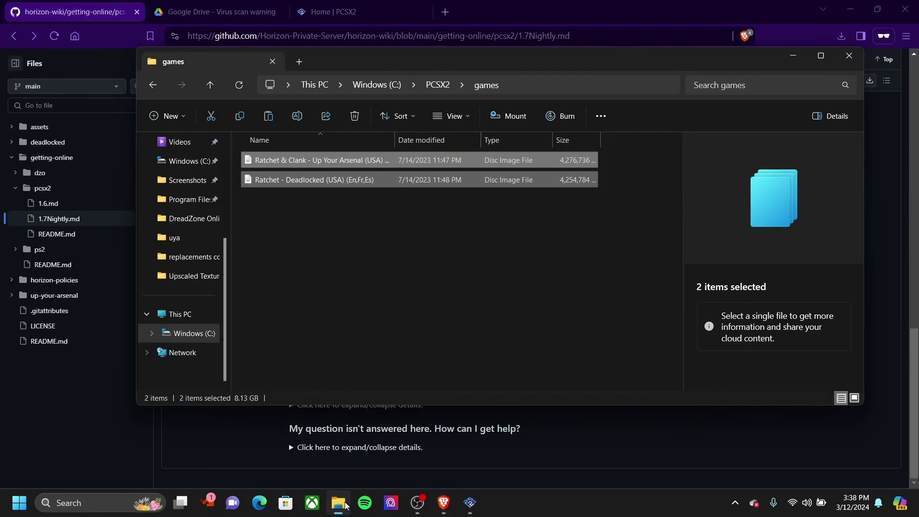
pyautogui.click(437, 86)
pyautogui.scroll(-4, 287, 306)
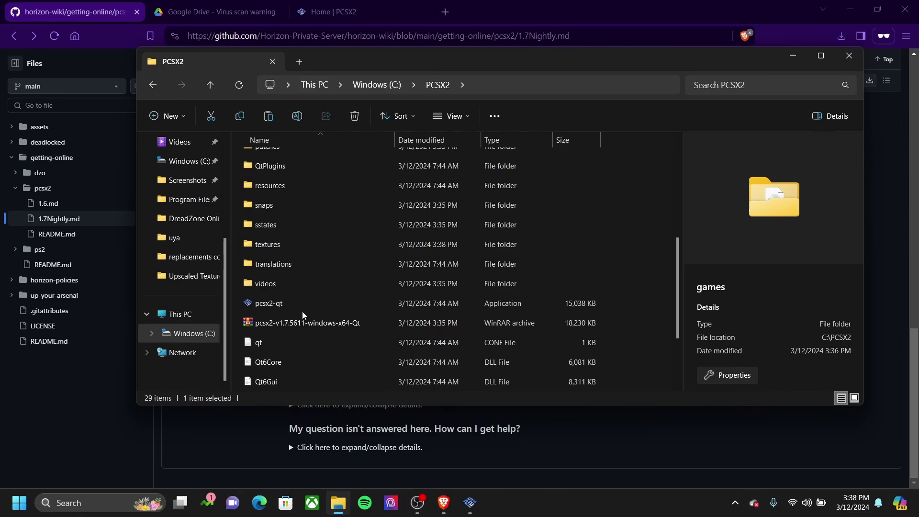
pyautogui.doubleClick(281, 247)
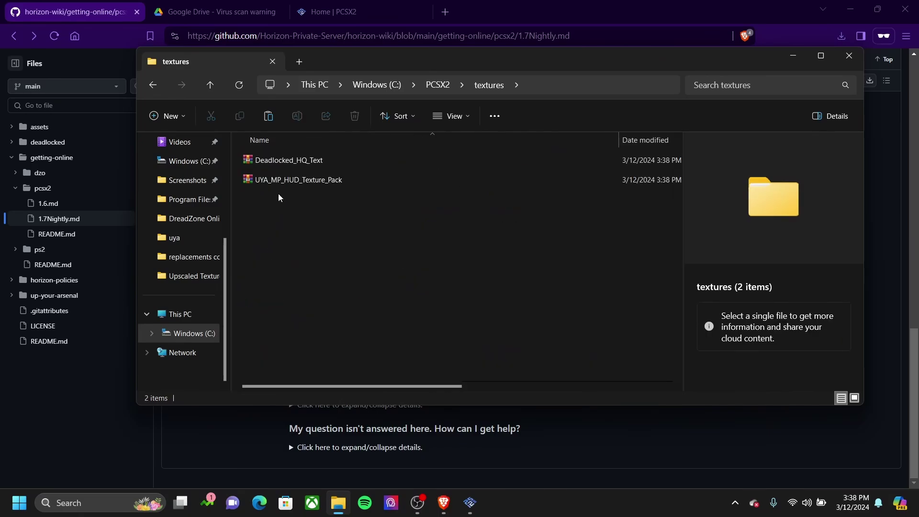
# Extract Deadlocked_HQ_Text straight into C:\PCSX2\textures\ with WinRAR.
pyautogui.click(289, 163)
pyautogui.doubleClick(289, 160)
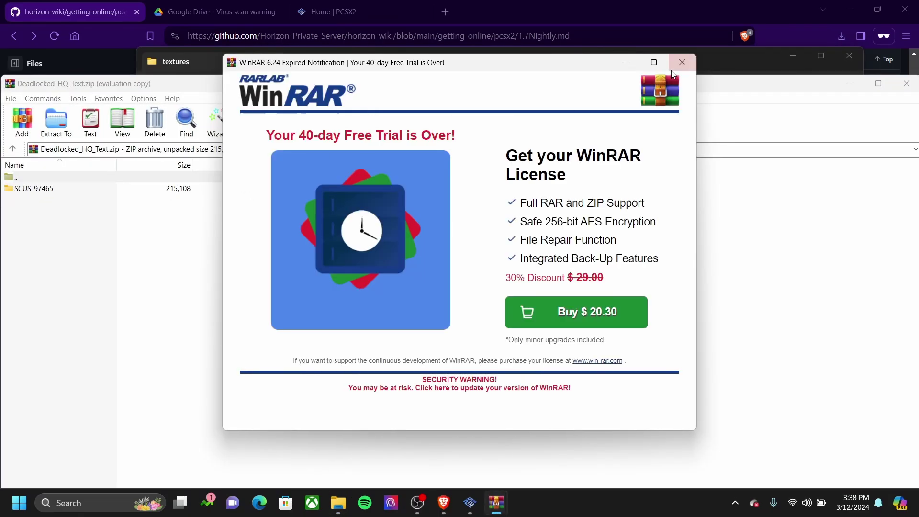
pyautogui.press('Escape')
pyautogui.click(56, 122)
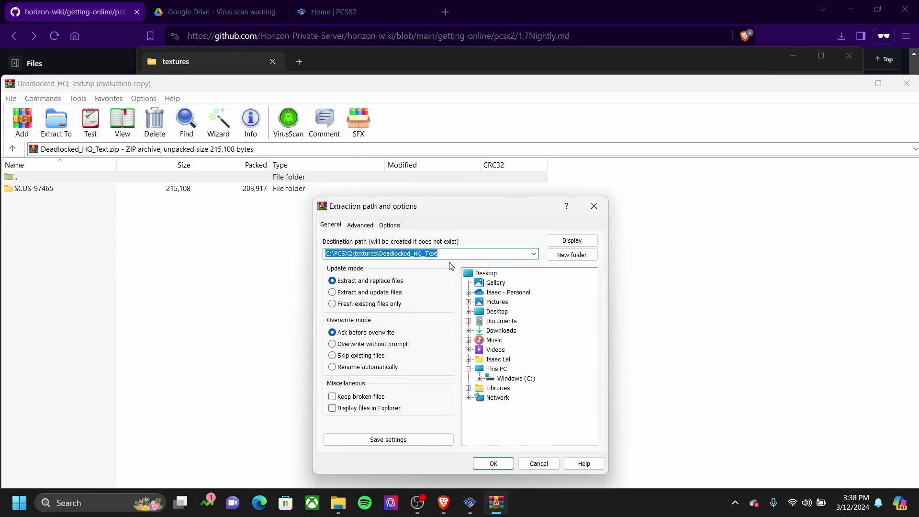
pyautogui.click(451, 254)
pyautogui.moveTo(450, 254); pyautogui.dragTo(379, 256)
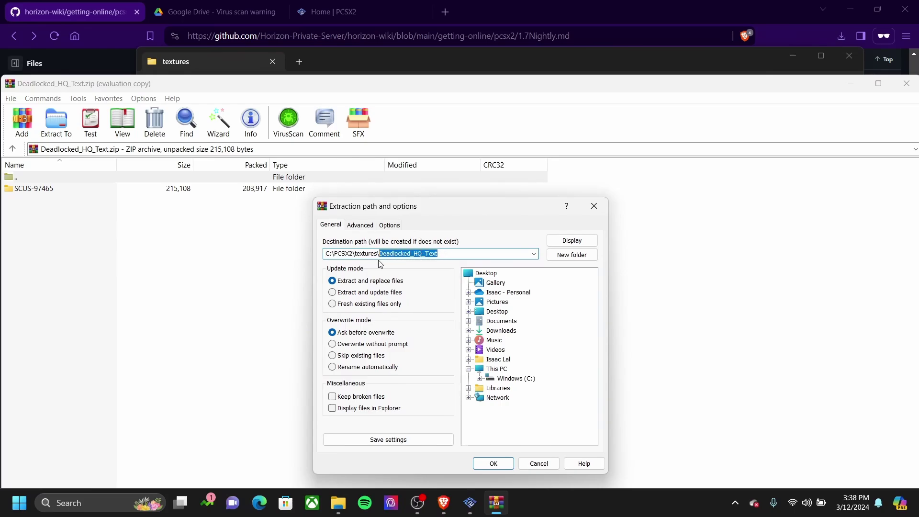
pyautogui.press('BackSpace')
pyautogui.click(493, 463)
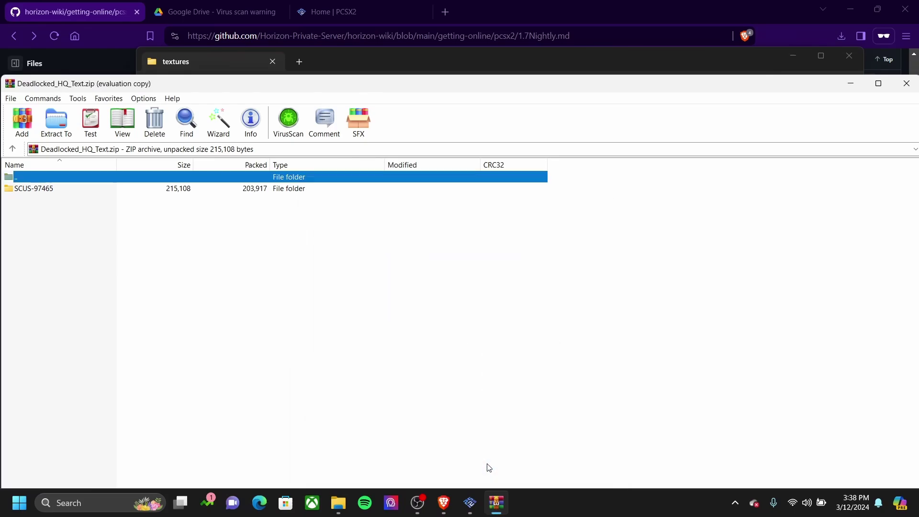
pyautogui.click(905, 83)
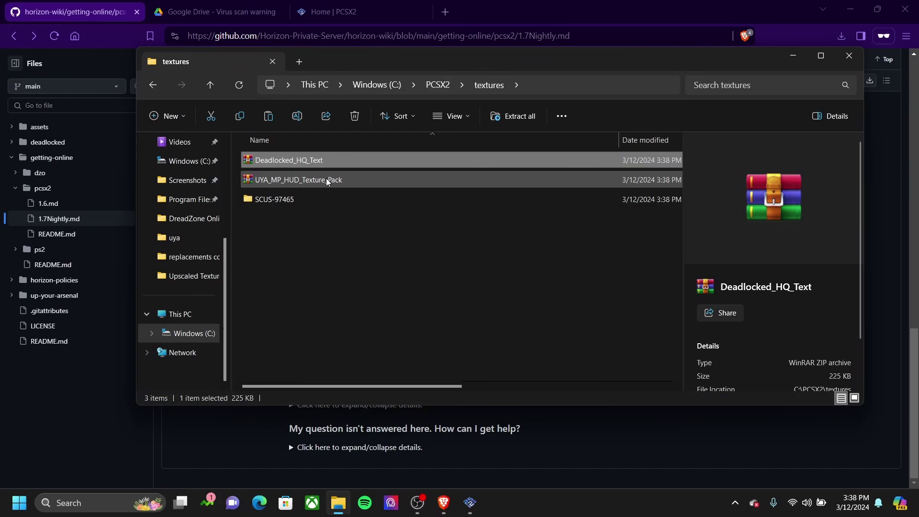
# Extract UYA_MP_HUD_Texture_Pack straight into C:\PCSX2\textures\ with WinRAR.
pyautogui.doubleClick(312, 184)
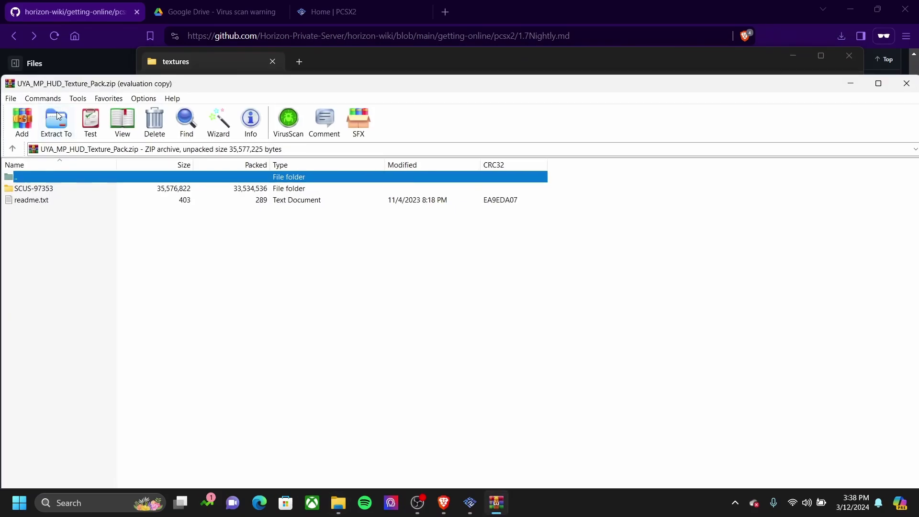
pyautogui.hotkey('alt', 'e')
pyautogui.click(517, 287)
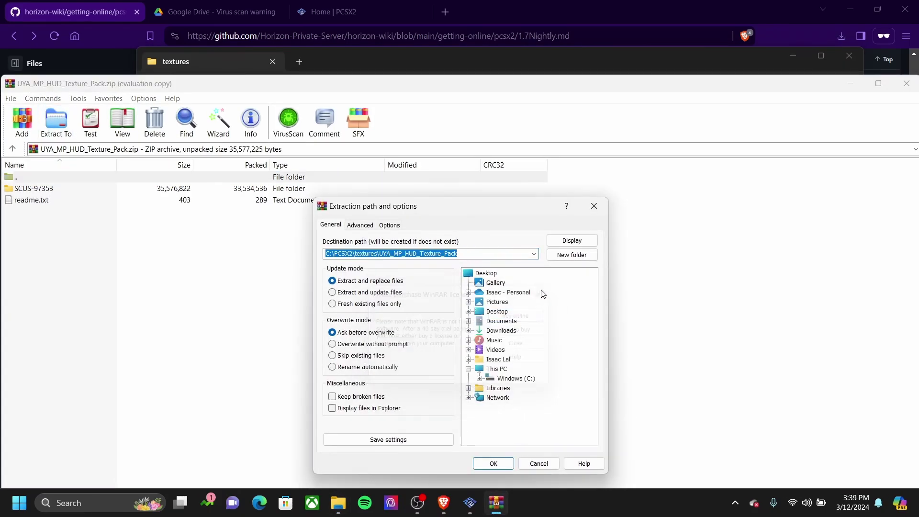
pyautogui.click(478, 257)
pyautogui.moveTo(479, 256); pyautogui.dragTo(381, 255)
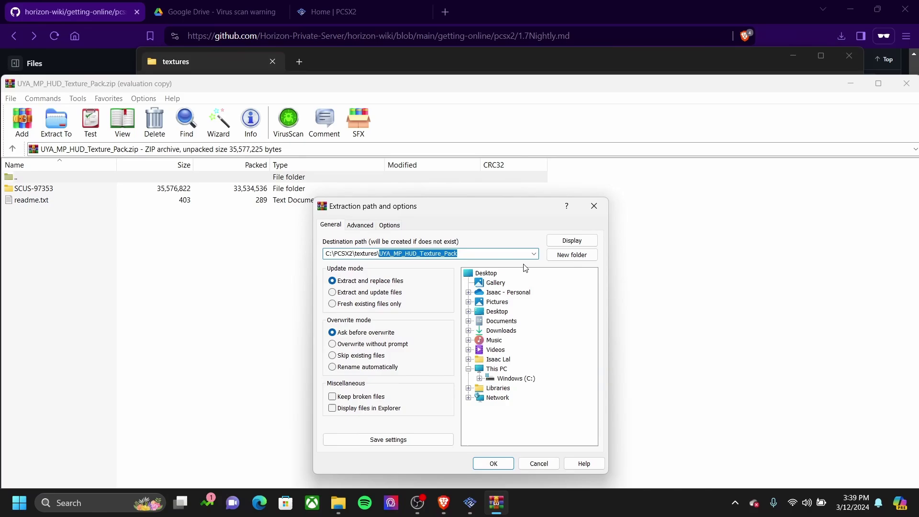
pyautogui.press('BackSpace')
pyautogui.click(494, 463)
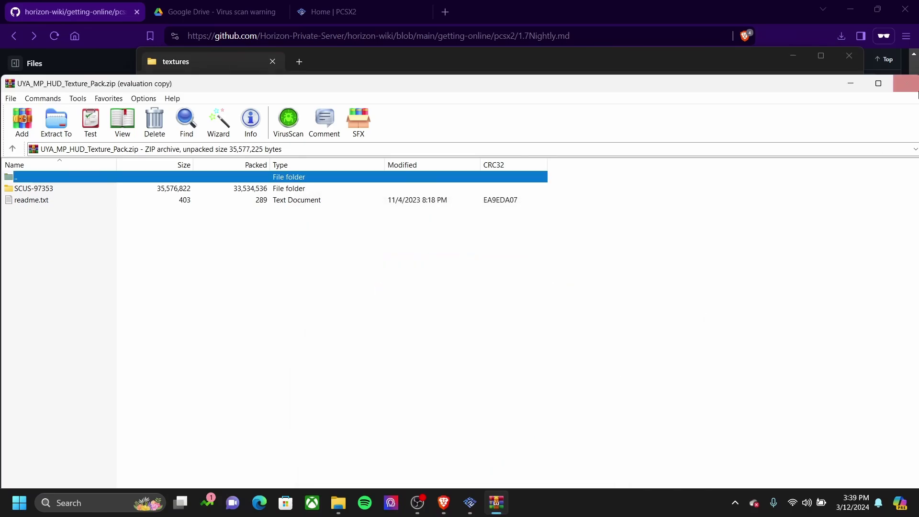
pyautogui.click(905, 83)
pyautogui.click(310, 164)
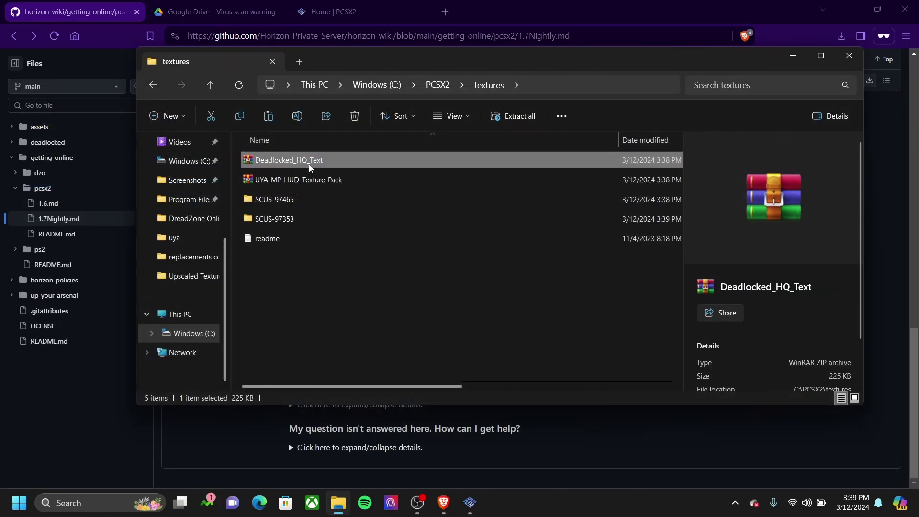
# Delete both downloaded texture zip archives from C:\PCSX2\textures.
pyautogui.keyDown('shift'); pyautogui.click(310, 180); pyautogui.keyUp('shift')
pyautogui.press('Delete')
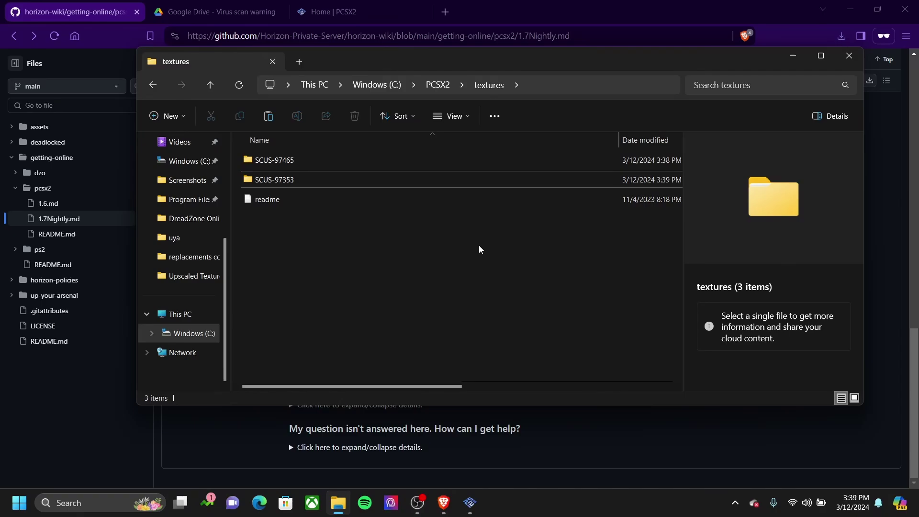
# Enable Load Textures in PCSX2's Texture Replacement settings.
pyautogui.moveTo(470, 502)
pyautogui.click(520, 452)
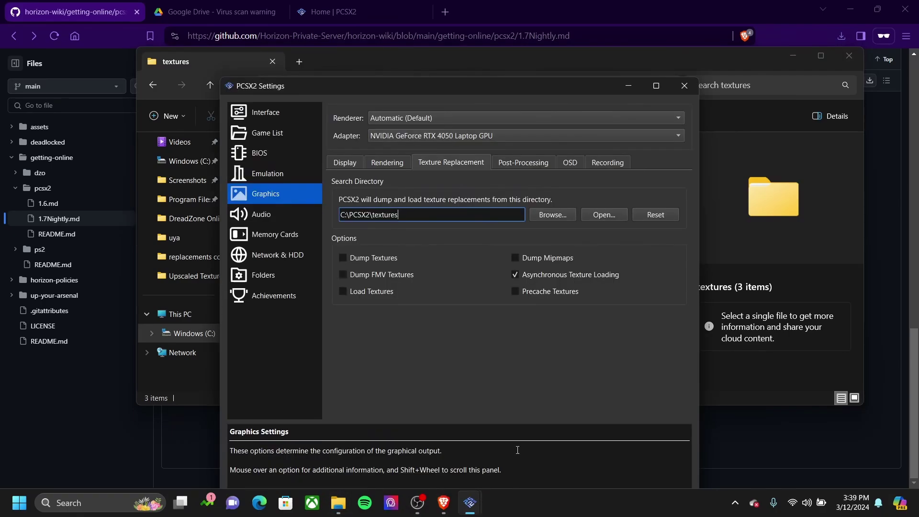
pyautogui.click(342, 292)
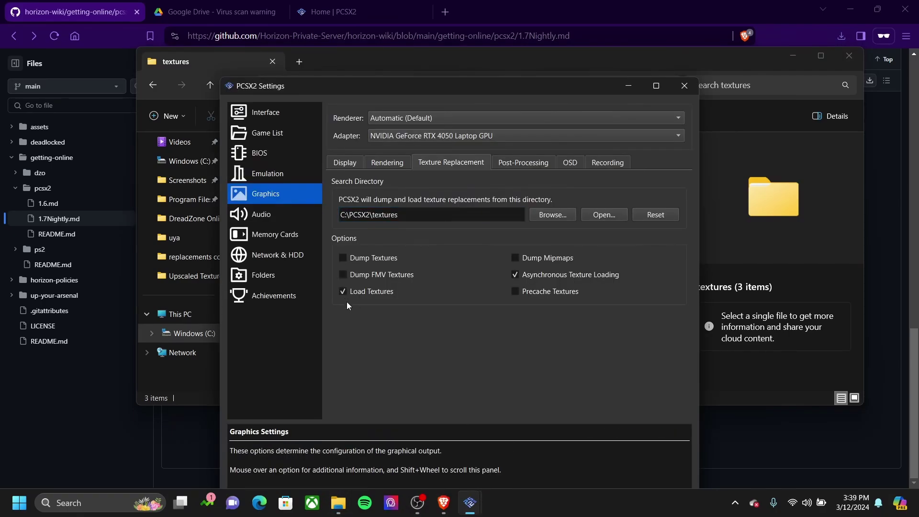
# Look over the Post-Processing, OSD, Emulation and Audio settings, ending on Memory Cards.
pyautogui.click(520, 163)
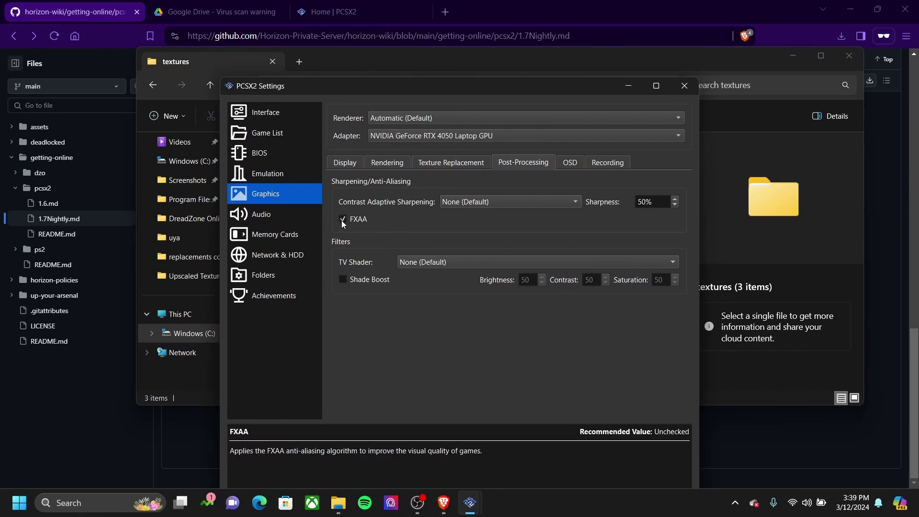
pyautogui.click(581, 163)
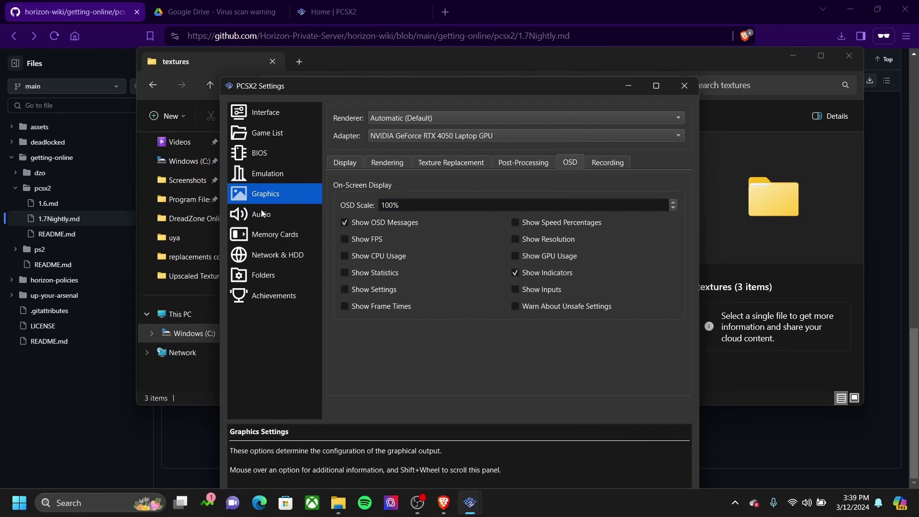
pyautogui.click(267, 174)
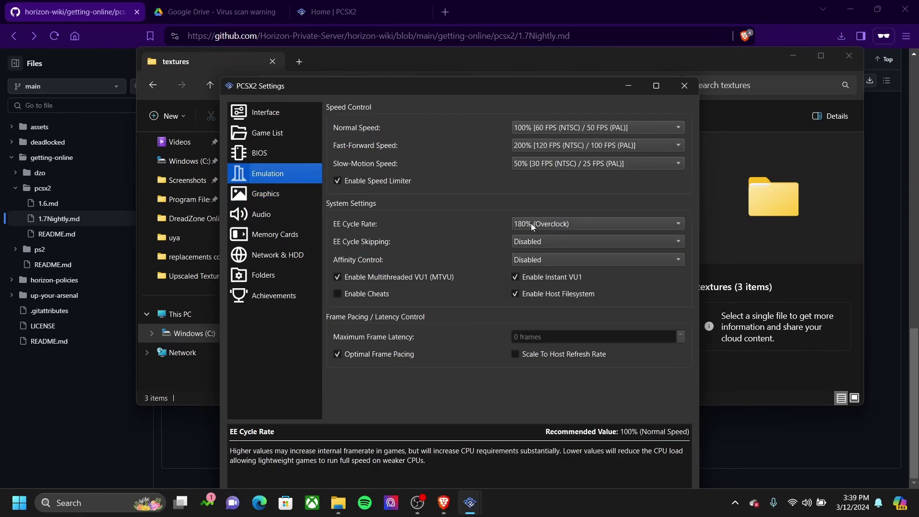
pyautogui.click(266, 196)
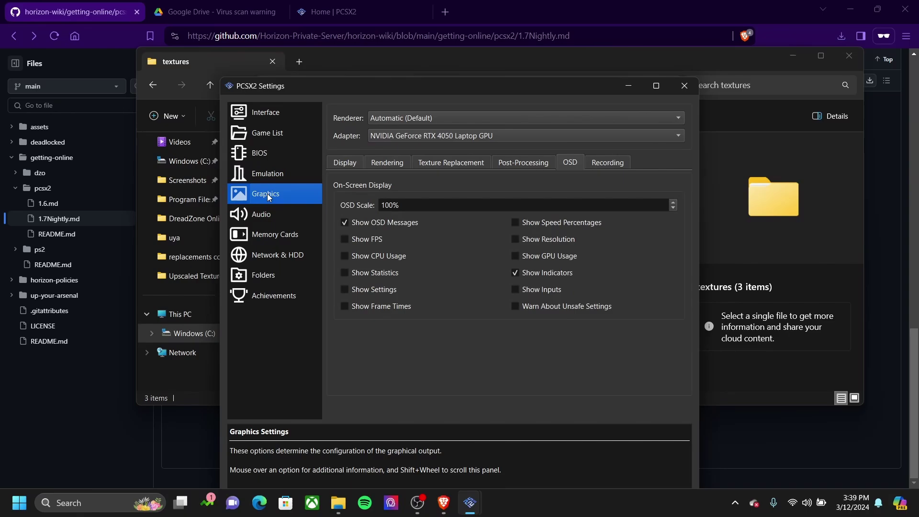
pyautogui.click(261, 213)
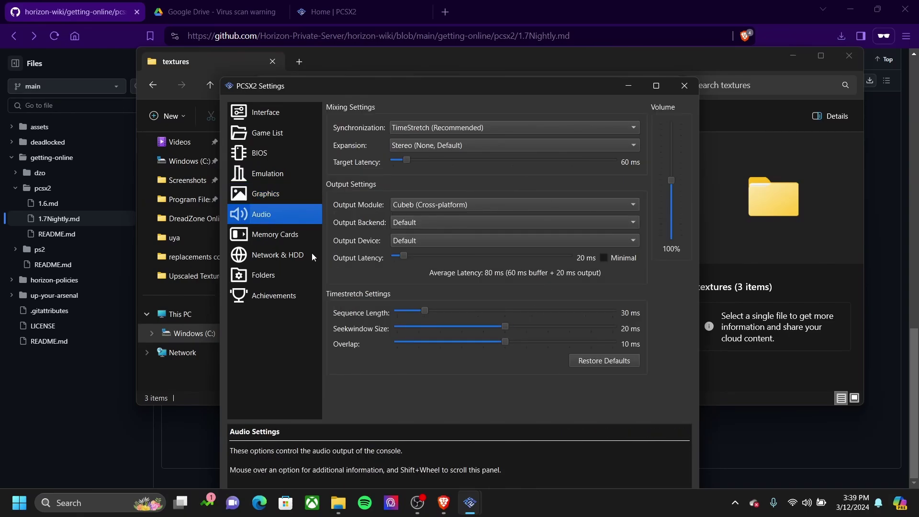
pyautogui.click(284, 237)
# Eject the missing Slot 1 and Slot 2 cards and create a folder memory card named PCSX2.
pyautogui.click(491, 145)
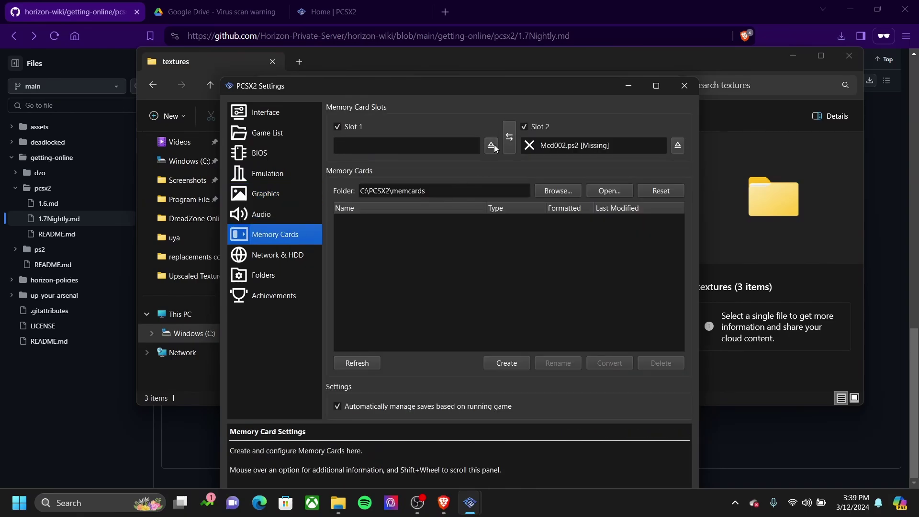
pyautogui.click(677, 146)
pyautogui.click(491, 364)
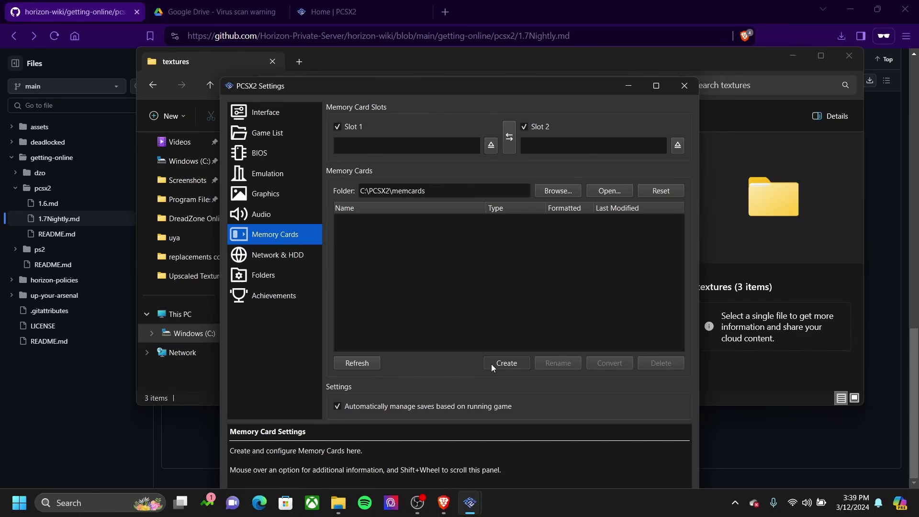
pyautogui.click(285, 344)
pyautogui.click(337, 209)
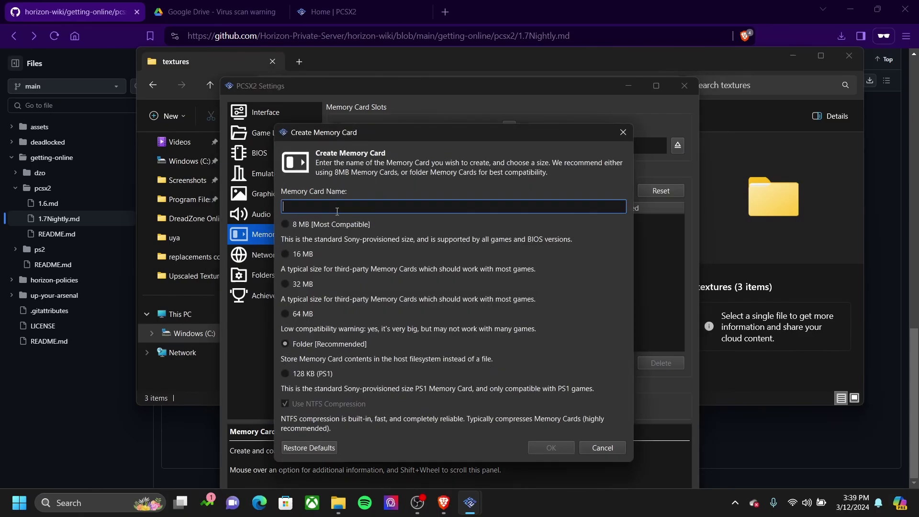
pyautogui.write('PCSX2')
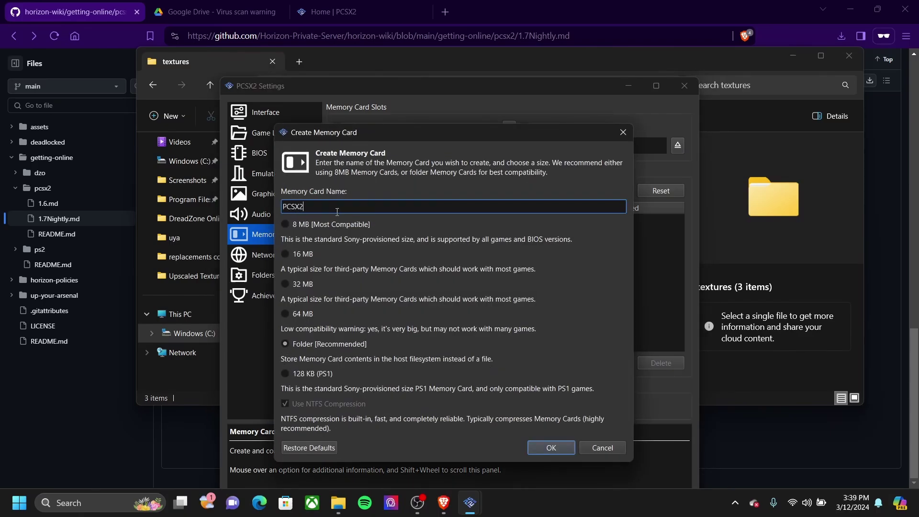
pyautogui.click(544, 452)
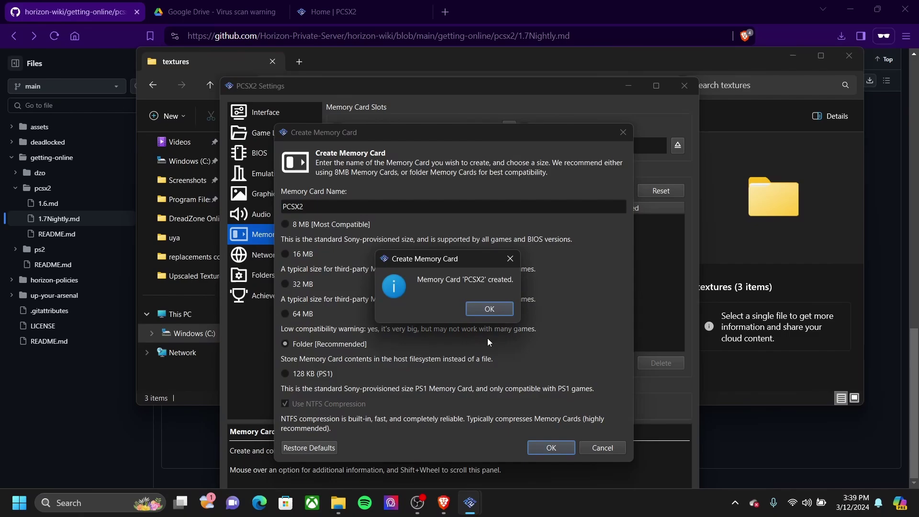
pyautogui.click(484, 306)
# Insert PCSX2.ps2 into Slot 1, then go to Network & HDD settings.
pyautogui.rightClick(365, 221)
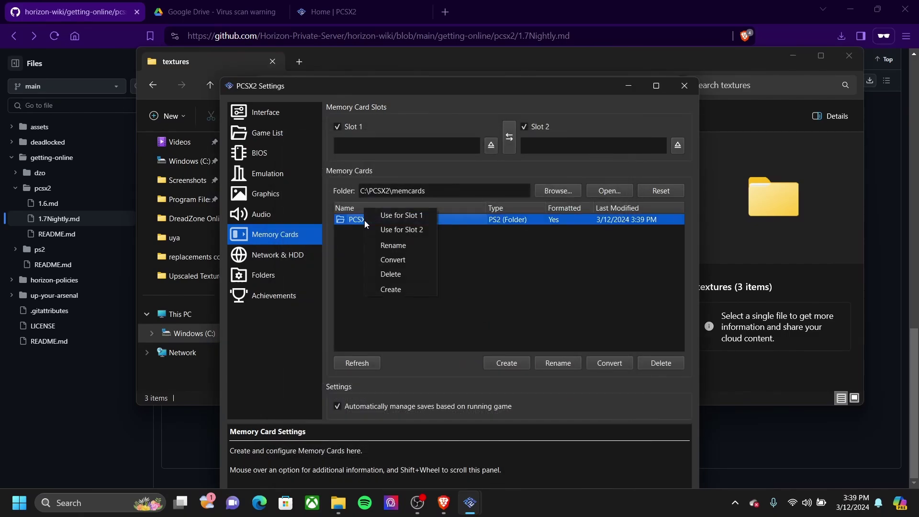
pyautogui.click(395, 216)
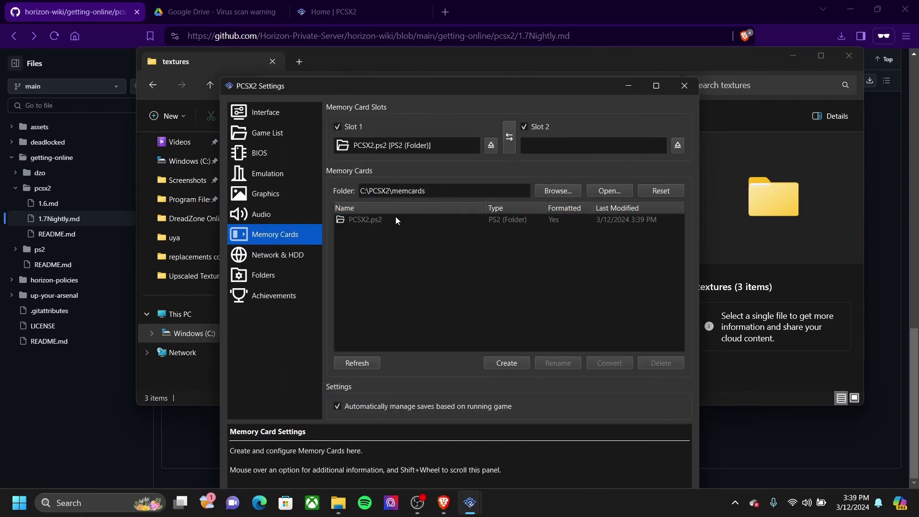
pyautogui.click(280, 253)
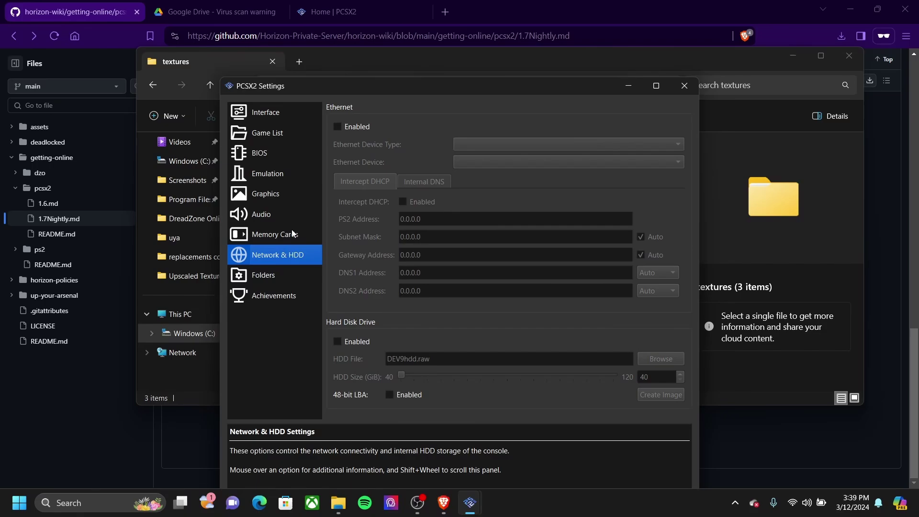
# Enable Ethernet with Sockets device type, Auto device, and DNS1 set to Internal.
pyautogui.click(338, 127)
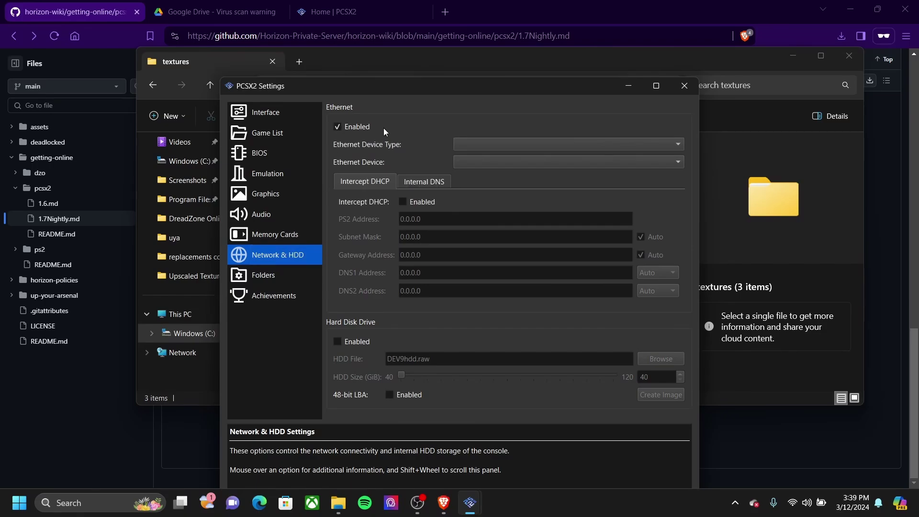
pyautogui.click(456, 144)
pyautogui.click(469, 188)
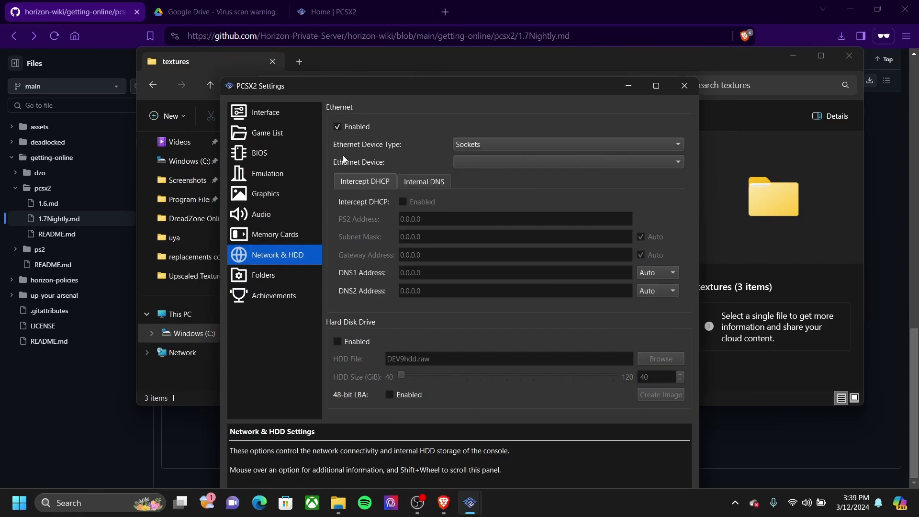
pyautogui.click(462, 161)
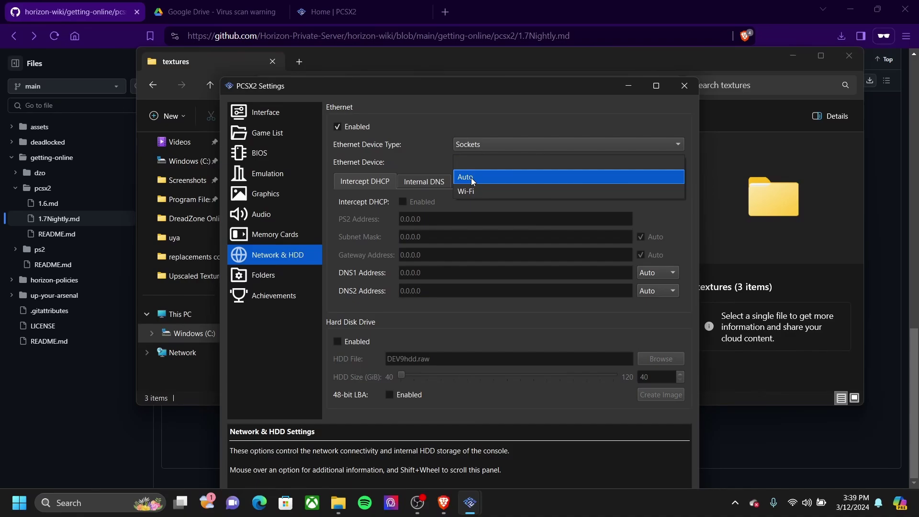
pyautogui.click(471, 177)
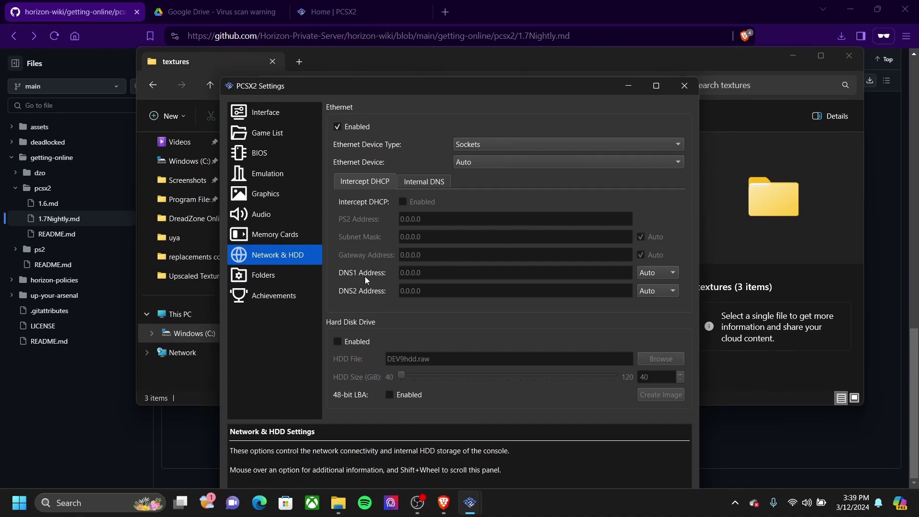
pyautogui.click(666, 273)
pyautogui.click(648, 287)
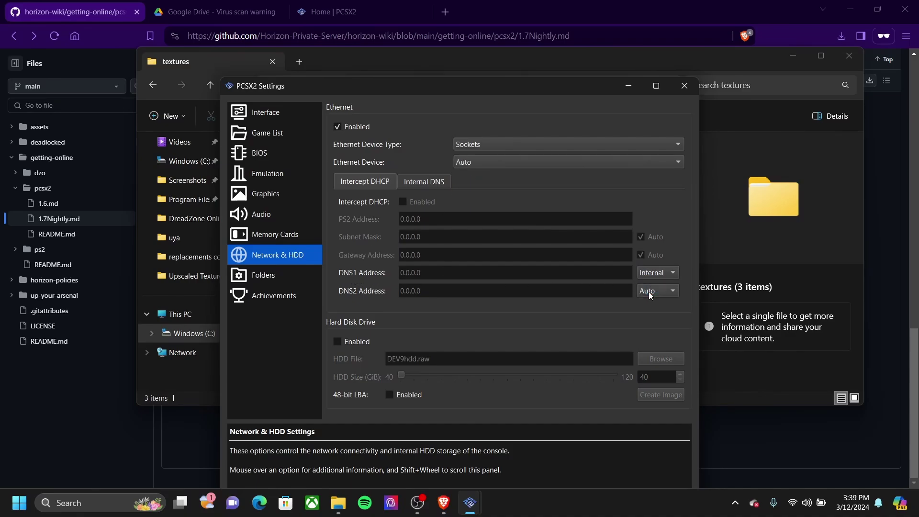
pyautogui.click(415, 182)
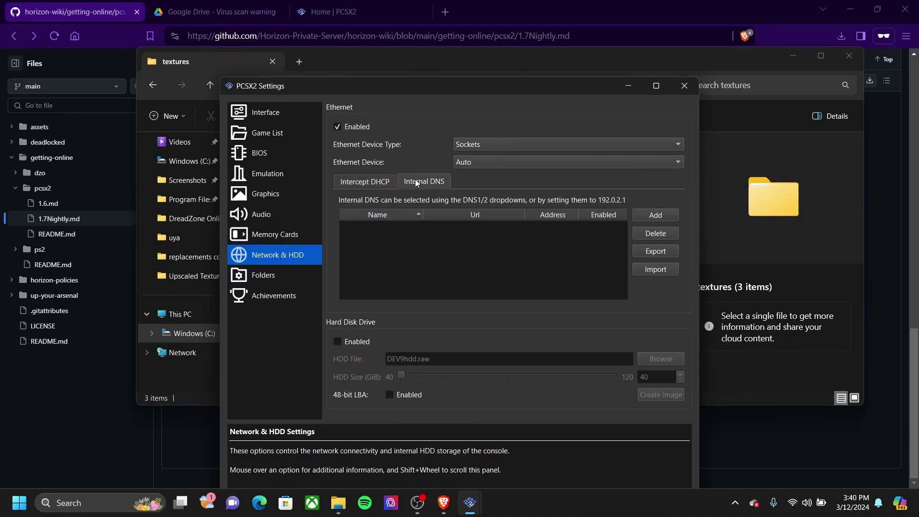
# Expand the wiki's Sockets/Auto internal DNS instructions and open the linked hosts.ini file.
pyautogui.click(104, 395)
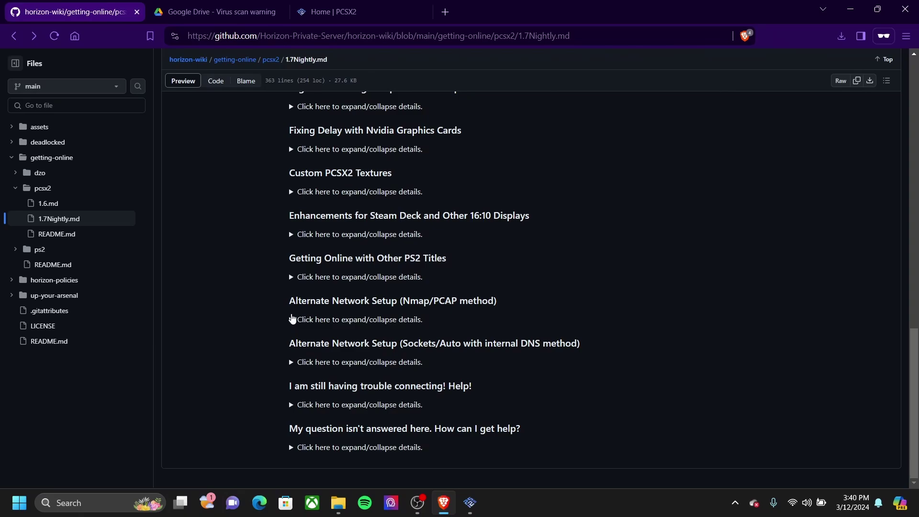
pyautogui.click(290, 319)
pyautogui.click(290, 320)
pyautogui.click(290, 361)
pyautogui.scroll(-4, 335, 239)
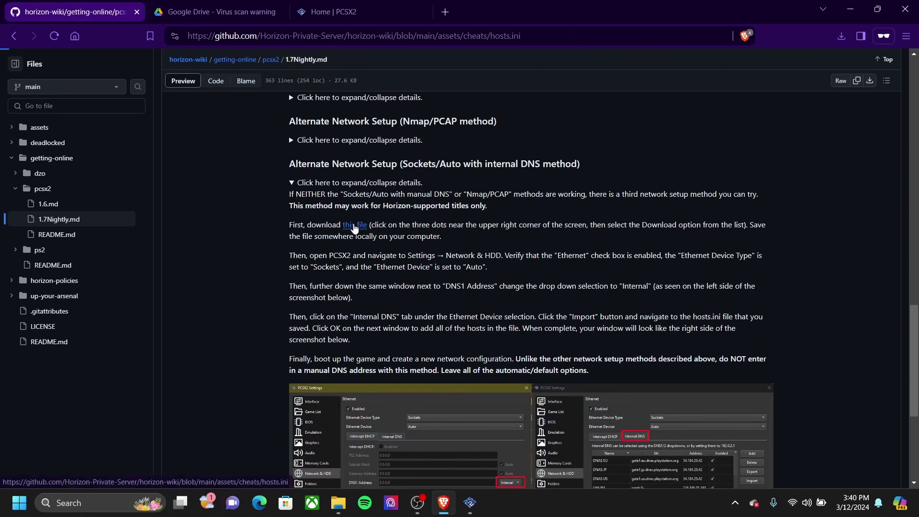
pyautogui.click(355, 225)
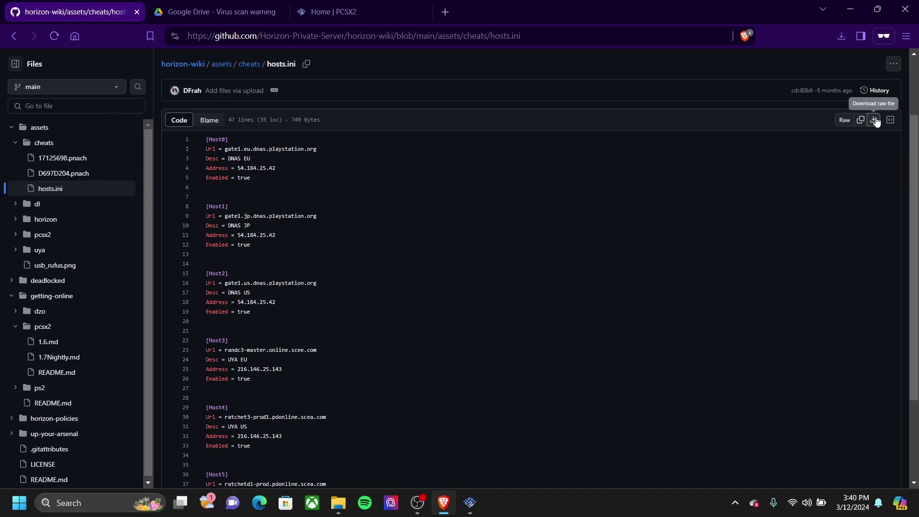
# Download the raw hosts.ini into C:\PCSX2, keeping it despite the unverified-file warning.
pyautogui.click(874, 120)
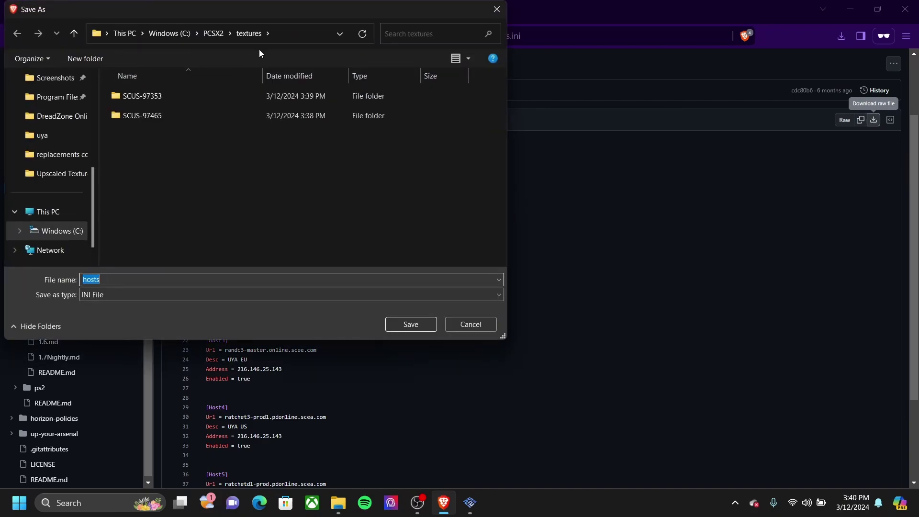
pyautogui.click(214, 33)
pyautogui.click(410, 325)
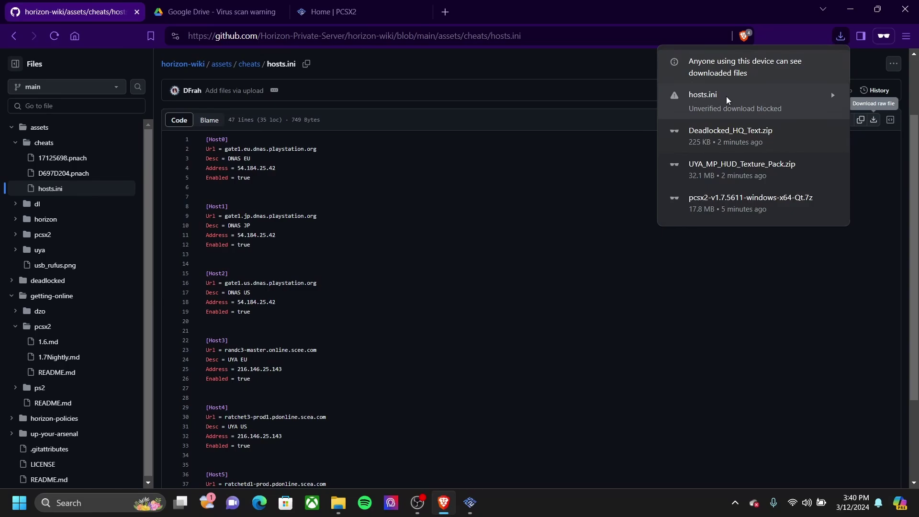
pyautogui.click(726, 106)
pyautogui.click(776, 140)
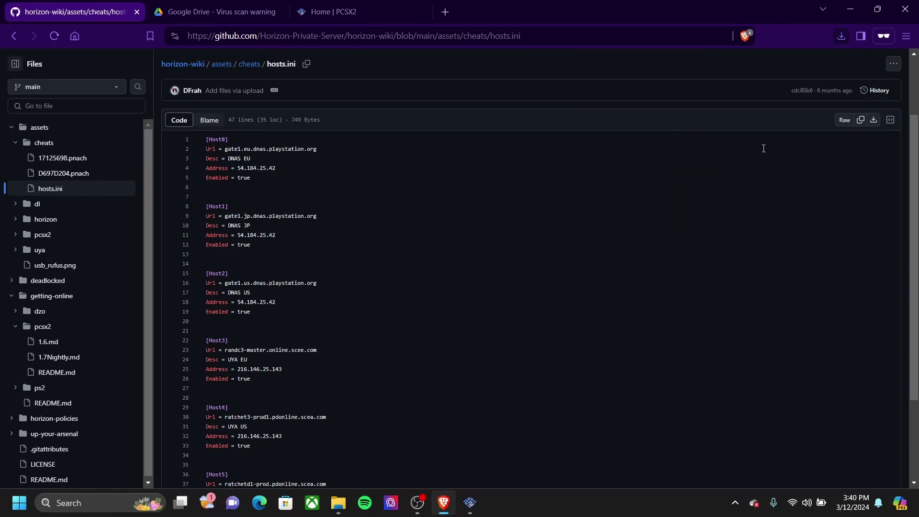
# Import all hosts from hosts.ini into the Internal DNS list, then close settings.
pyautogui.moveTo(469, 502)
pyautogui.click(550, 426)
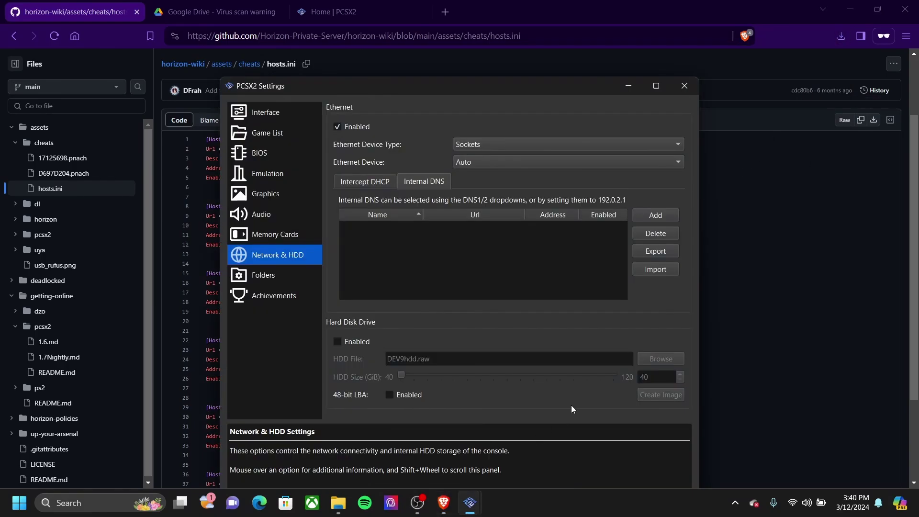
pyautogui.click(653, 274)
pyautogui.click(693, 397)
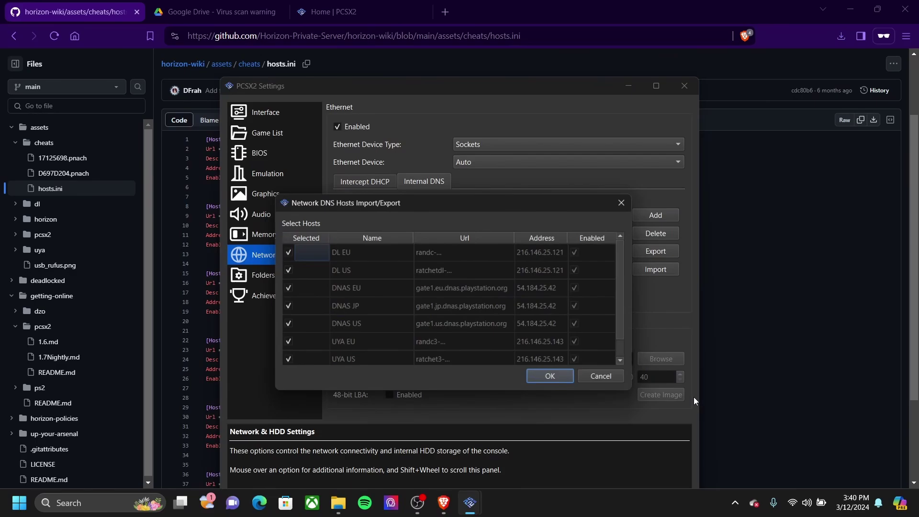
pyautogui.click(550, 376)
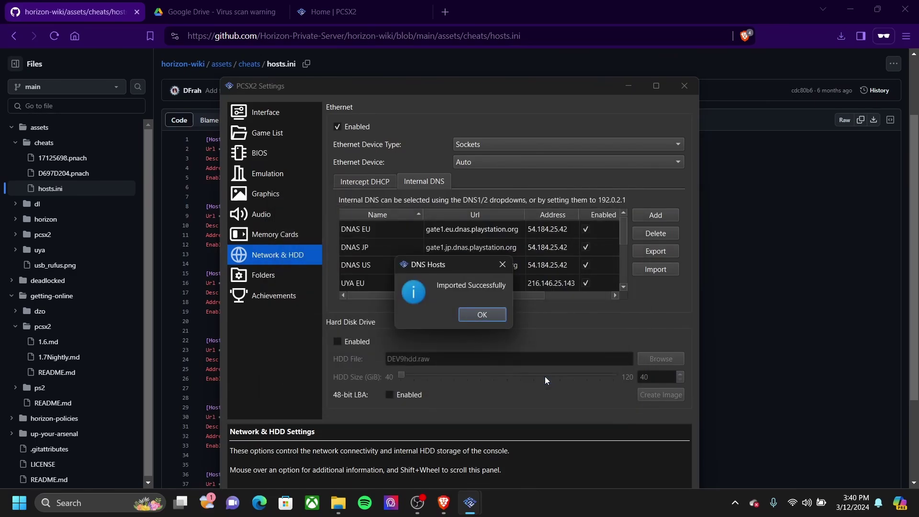
pyautogui.click(492, 314)
pyautogui.click(367, 181)
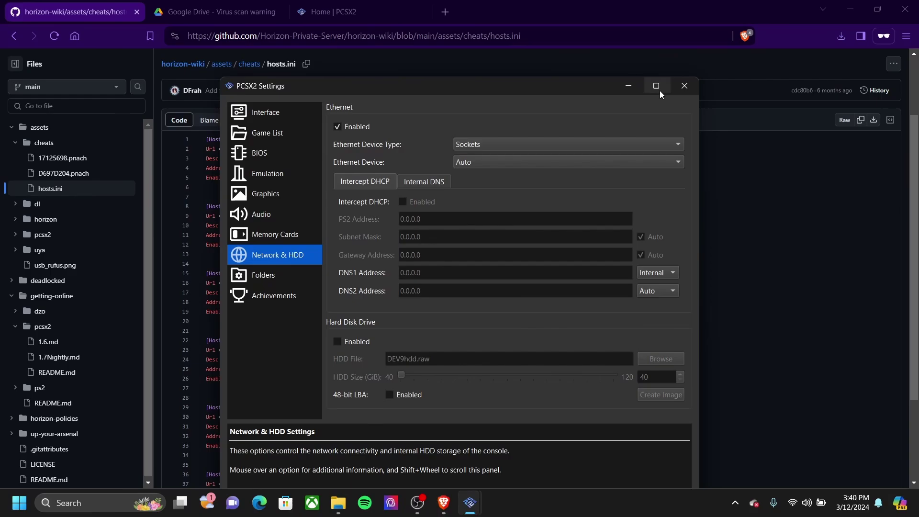
pyautogui.click(684, 86)
# Enable DualShock 4 / DualSense Enhanced Mode and review Controller Port 1 bindings and stick settings.
pyautogui.click(468, 505)
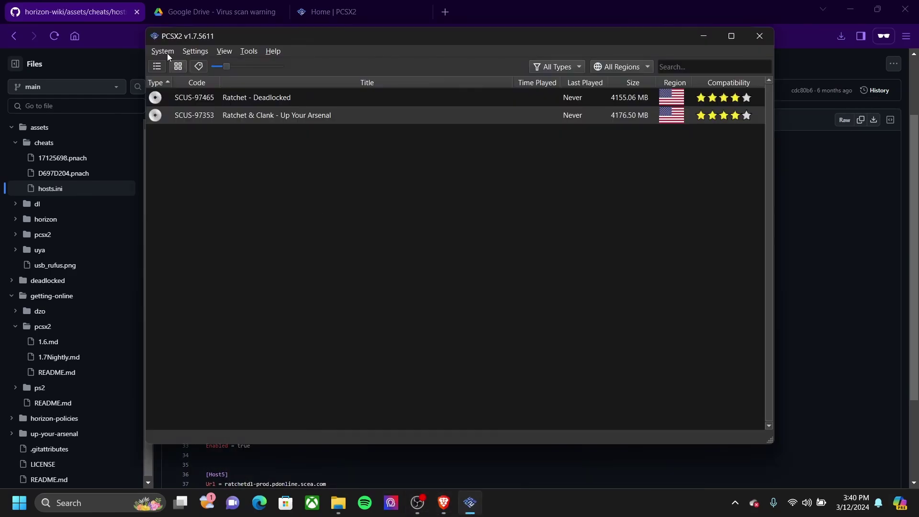
pyautogui.click(192, 50)
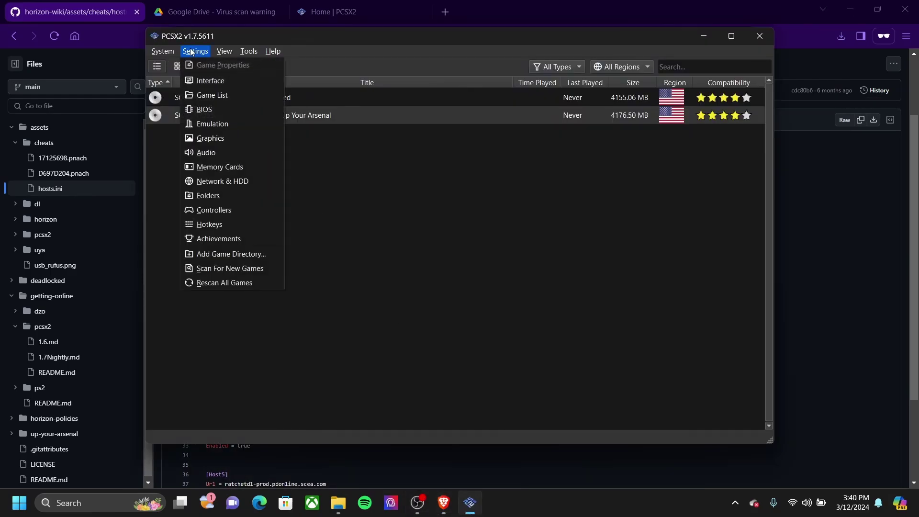
pyautogui.click(206, 211)
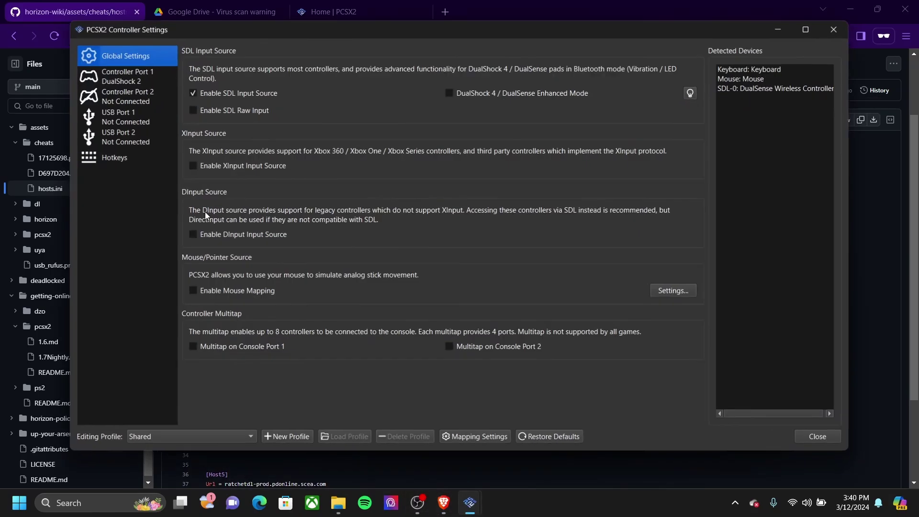
pyautogui.click(449, 92)
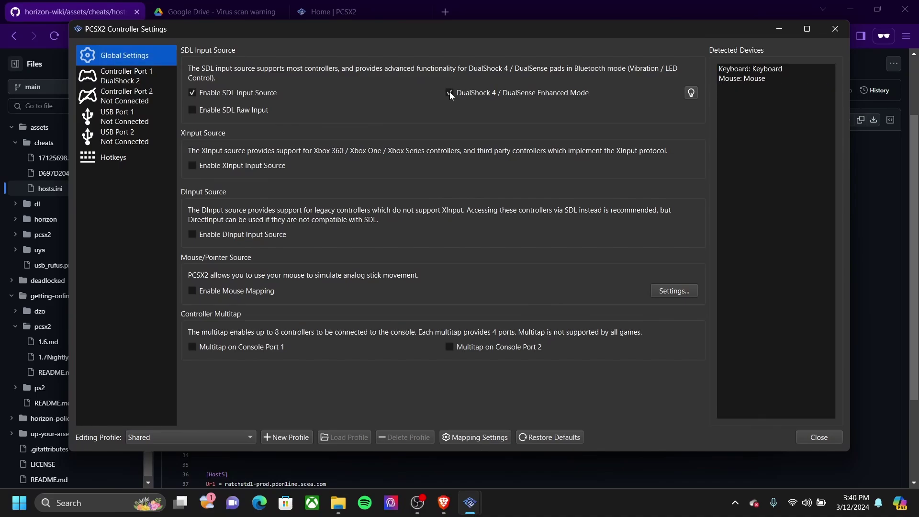
pyautogui.click(133, 77)
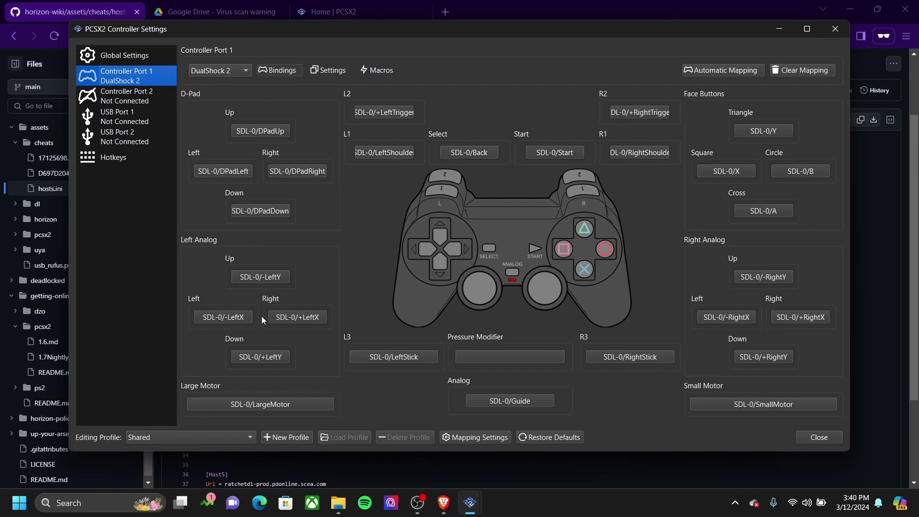
pyautogui.click(318, 71)
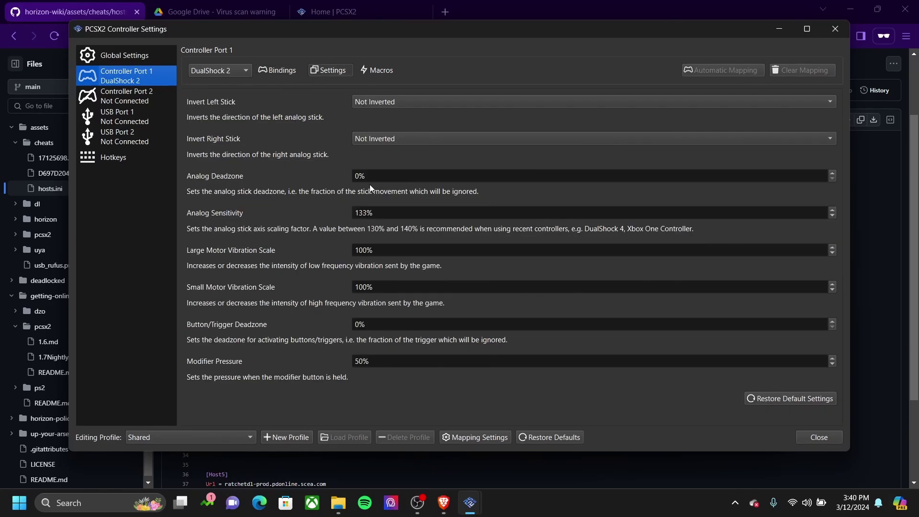
pyautogui.click(834, 29)
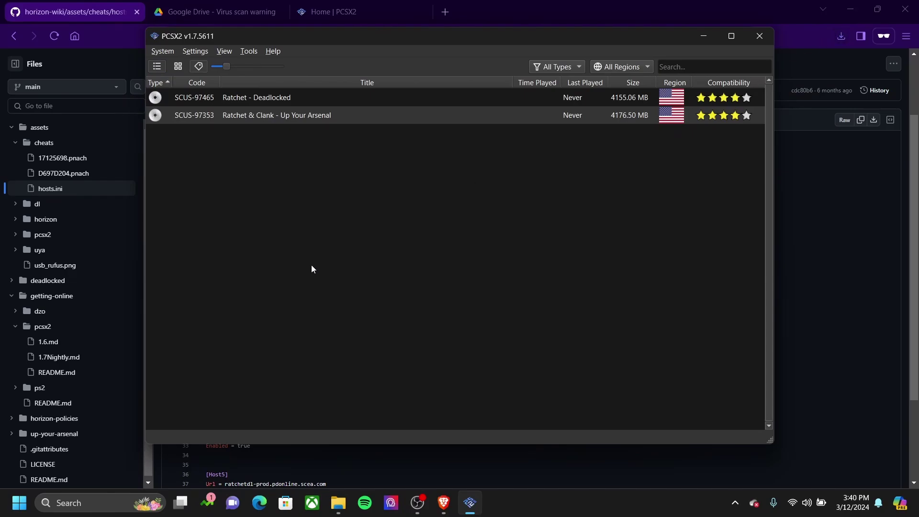
# Load rac-horizon.com in a new private browser tab.
pyautogui.click(457, 12)
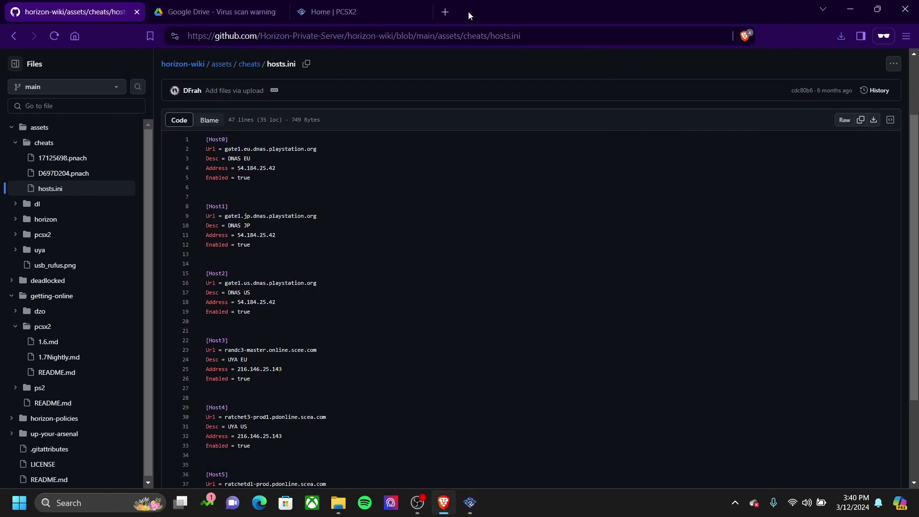
pyautogui.click(444, 12)
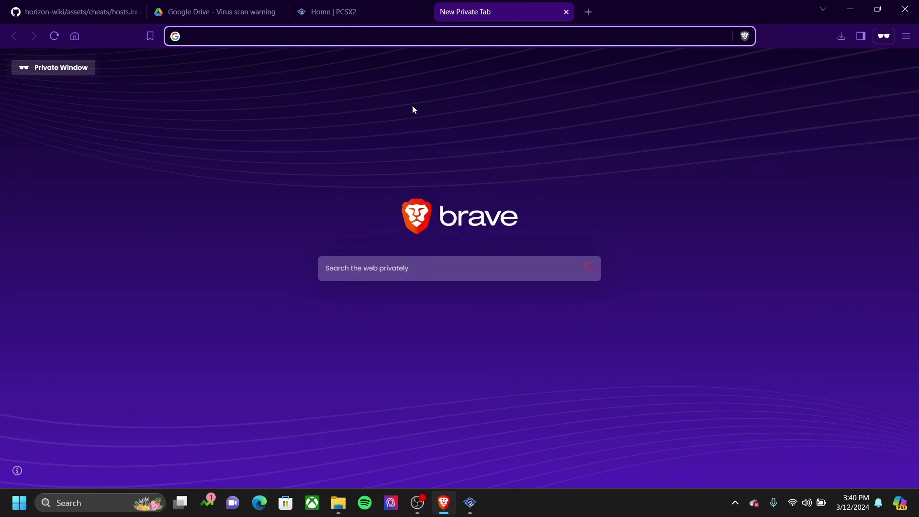
pyautogui.write('rac-horzizon.com')
pyautogui.press('Return')
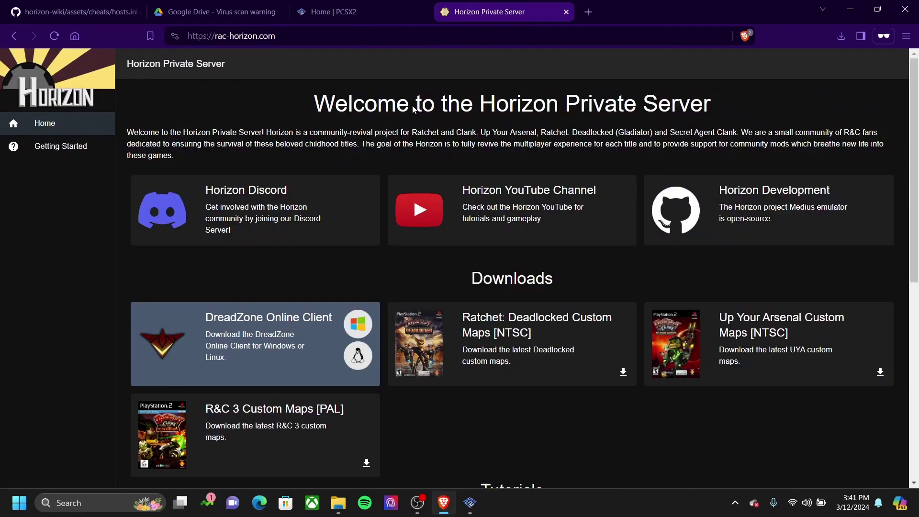
# Save the Deadlocked and Up Your Arsenal custom maps archives into C:\PCSX2\games.
pyautogui.click(623, 372)
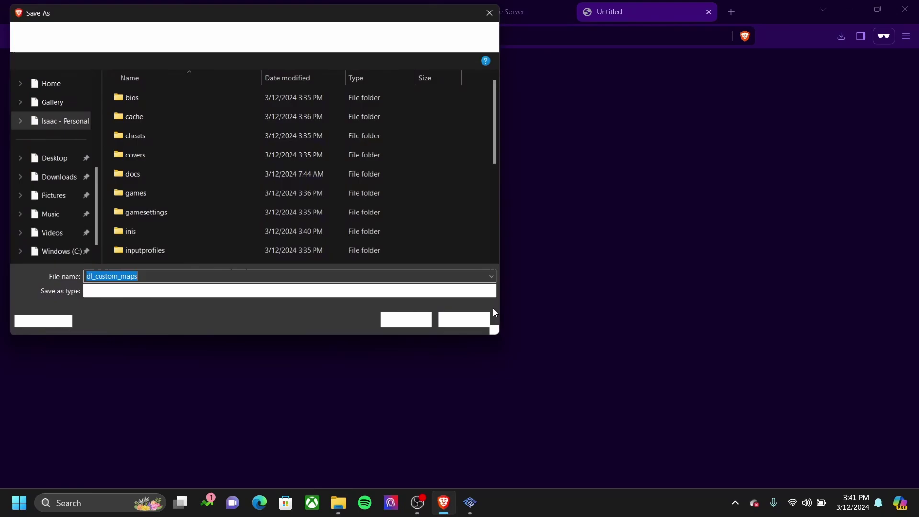
pyautogui.doubleClick(140, 192)
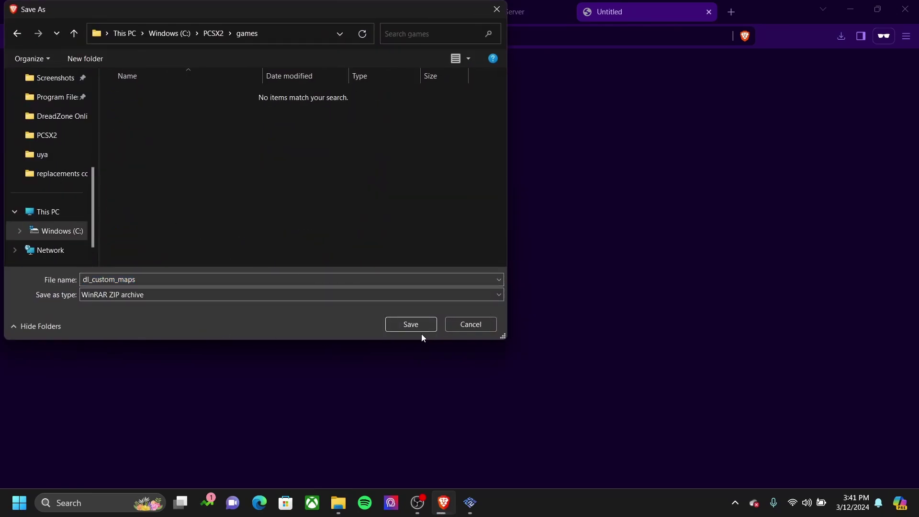
pyautogui.click(419, 329)
pyautogui.click(687, 345)
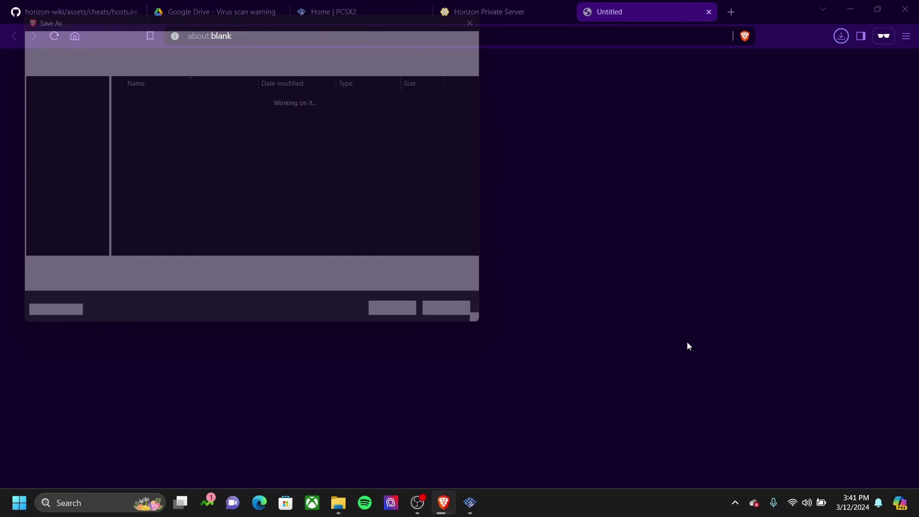
pyautogui.click(405, 326)
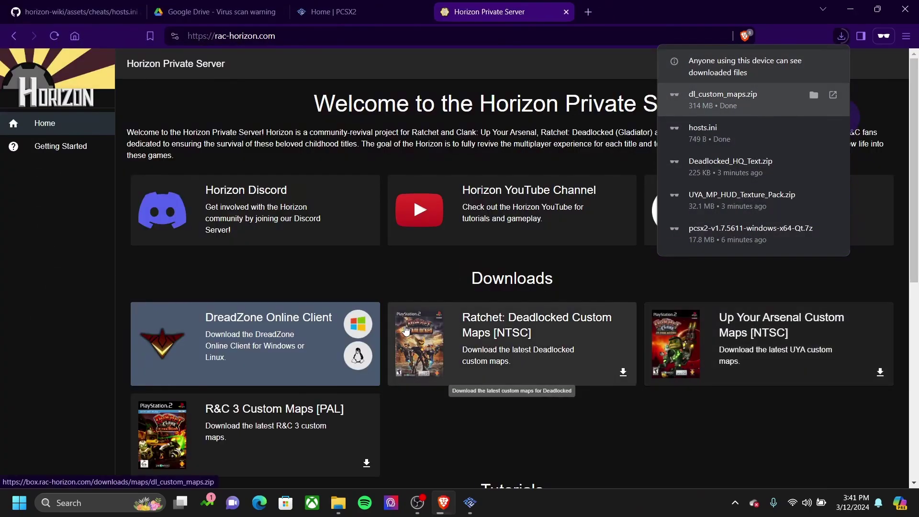
pyautogui.click(338, 502)
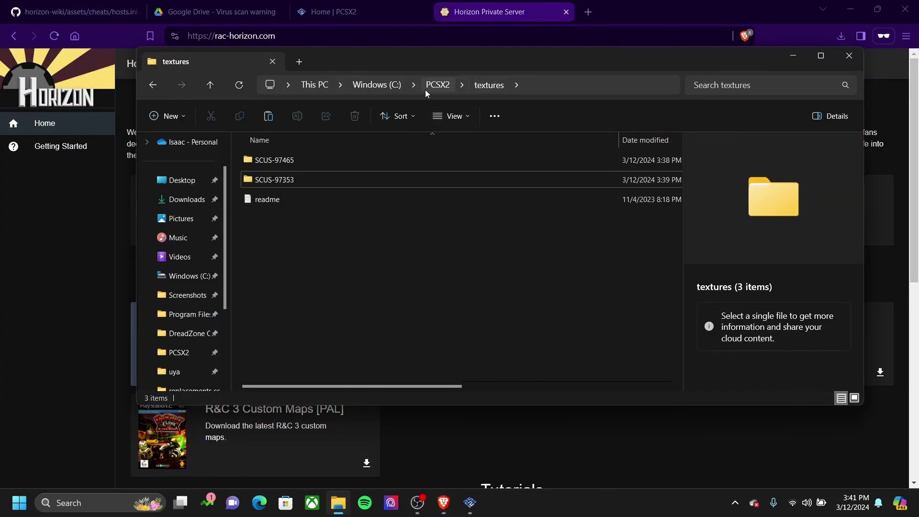
# Extract the dl_custom_maps archive directly into C:\PCSX2\games, without a subfolder.
pyautogui.click(437, 85)
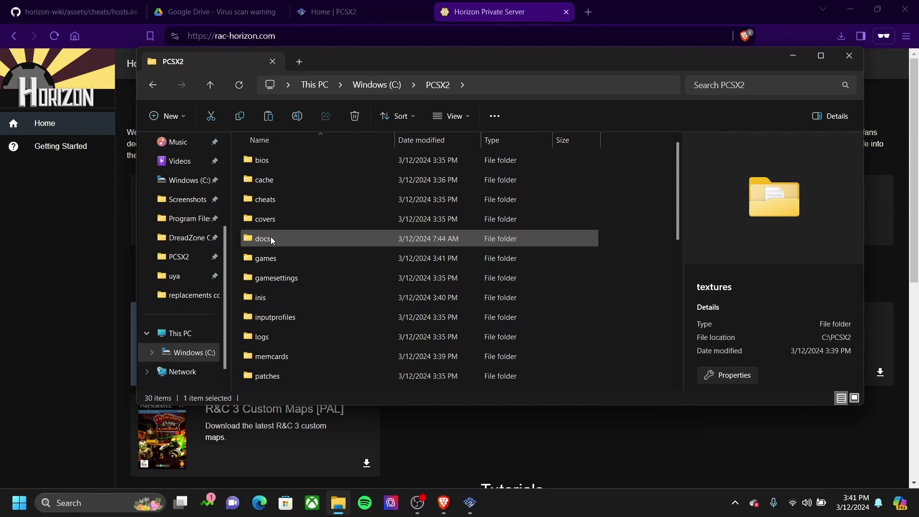
pyautogui.doubleClick(260, 258)
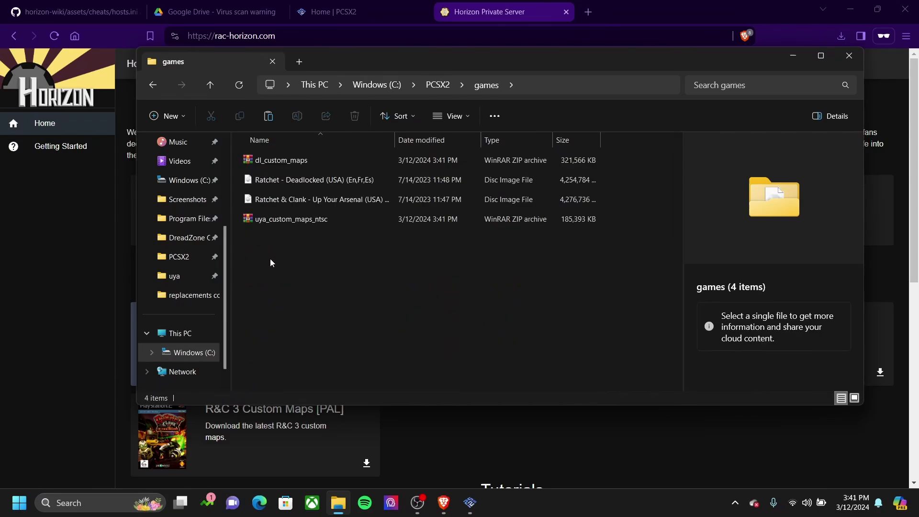
pyautogui.doubleClick(272, 163)
pyautogui.click(683, 62)
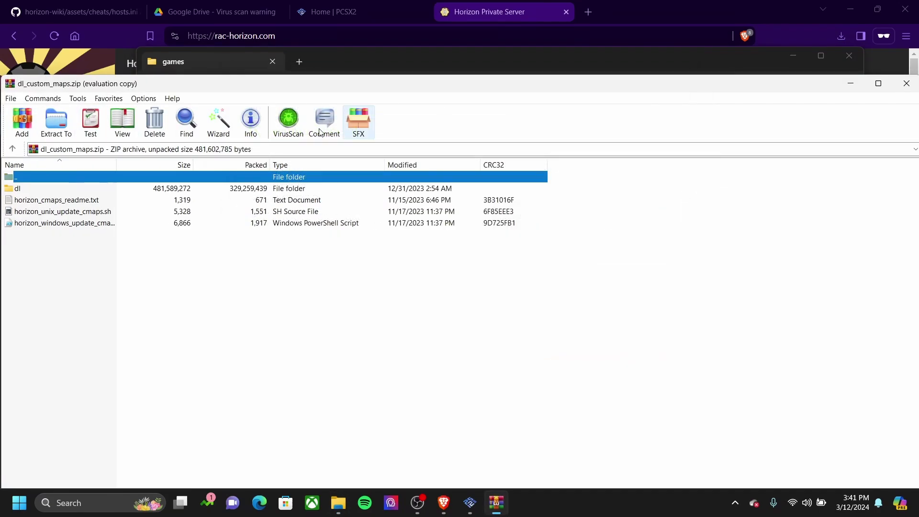
pyautogui.click(56, 122)
pyautogui.moveTo(422, 253); pyautogui.dragTo(373, 258)
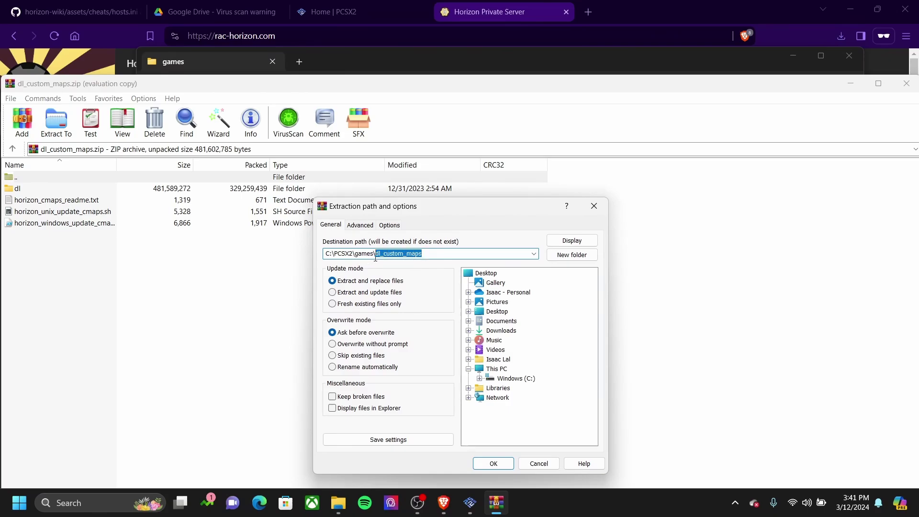
pyautogui.press('BackSpace')
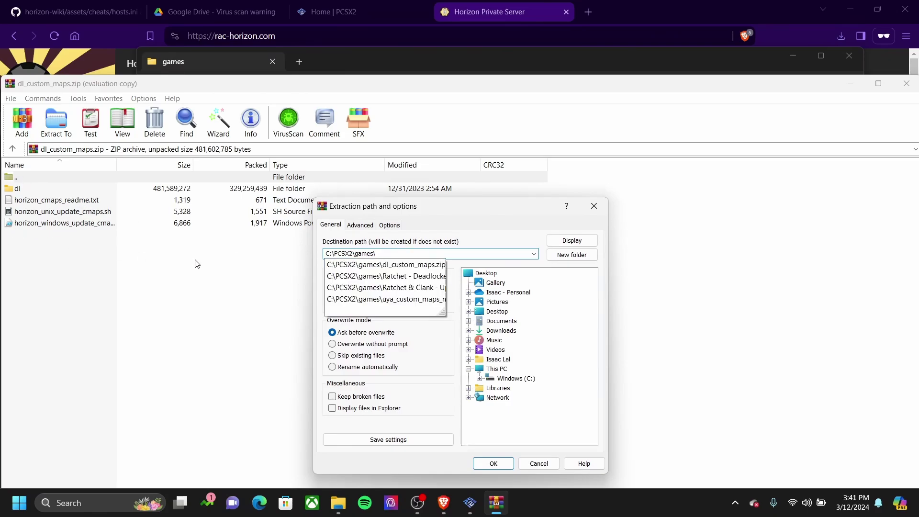
pyautogui.click(386, 264)
pyautogui.click(505, 464)
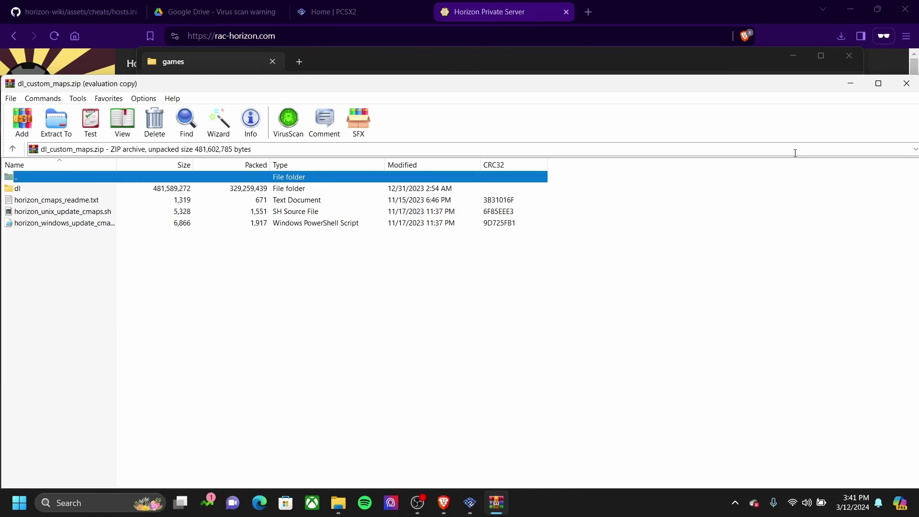
pyautogui.click(906, 83)
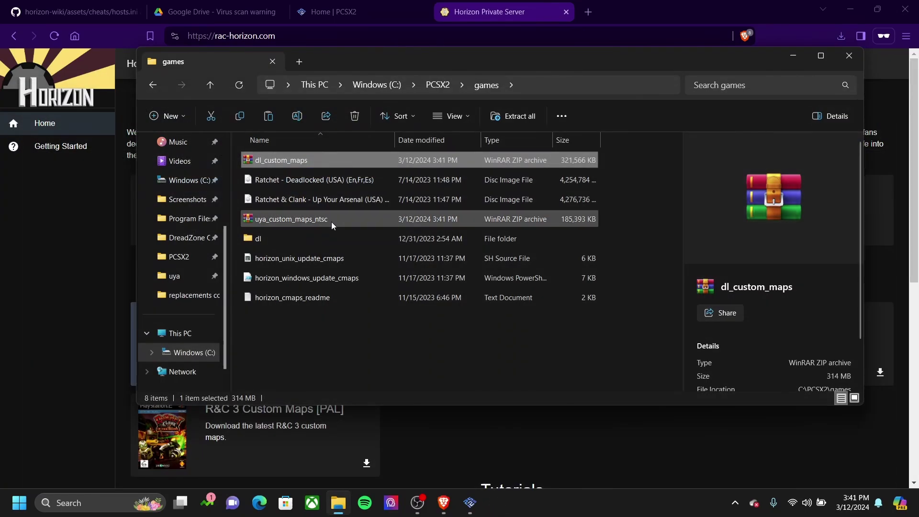
# Extract uya_custom_maps_ntsc into the games folder, replacing all duplicate files.
pyautogui.click(331, 221)
pyautogui.doubleClick(331, 221)
pyautogui.click(56, 122)
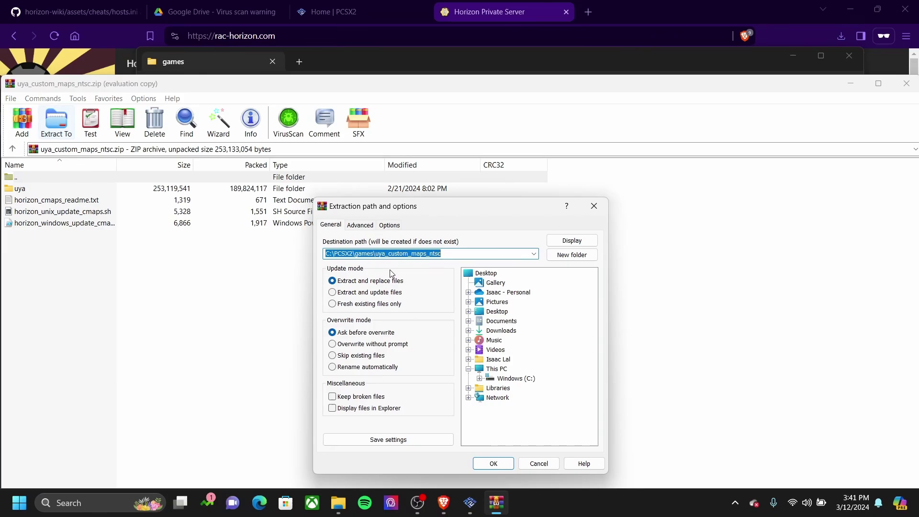
pyautogui.press('Escape')
pyautogui.click(456, 255)
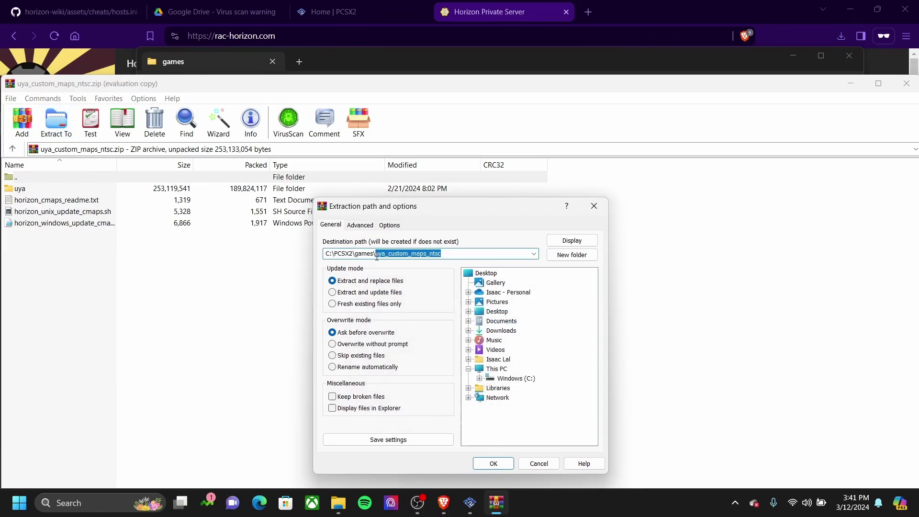
pyautogui.press('BackSpace')
pyautogui.click(493, 463)
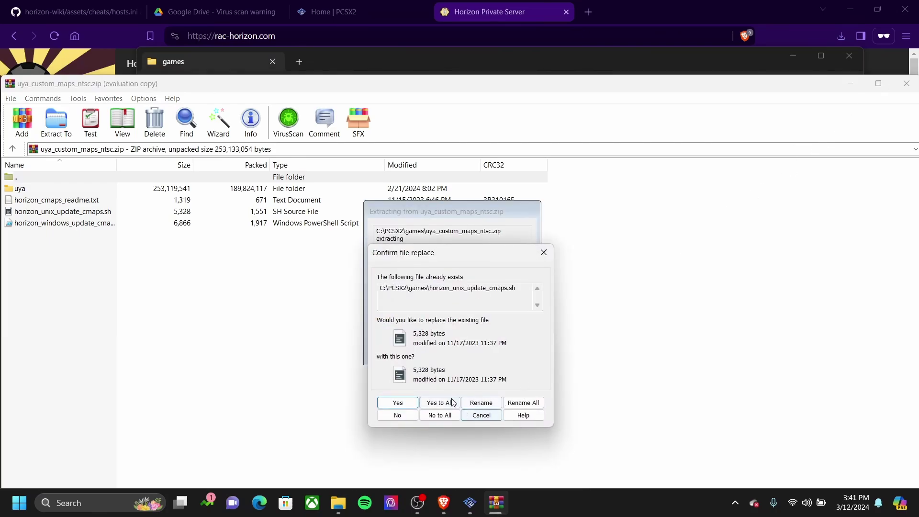
pyautogui.click(449, 405)
# Delete both downloaded custom maps archives from the games folder.
pyautogui.click(906, 83)
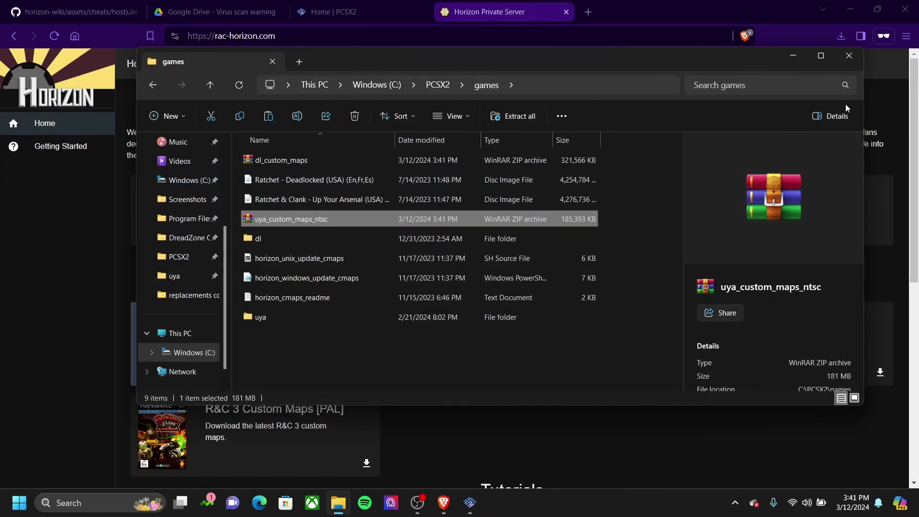
pyautogui.click(310, 161)
pyautogui.keyDown('ctrl'); pyautogui.click(294, 216); pyautogui.keyUp('ctrl')
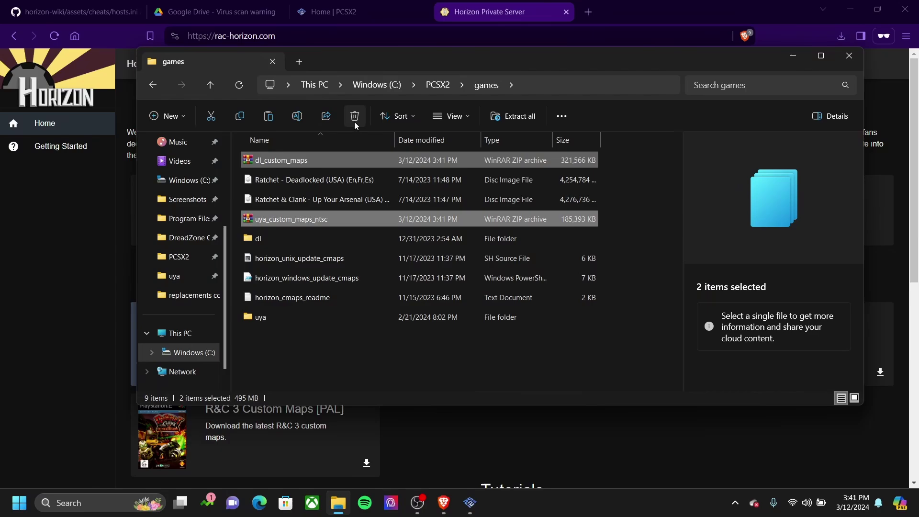
pyautogui.click(354, 116)
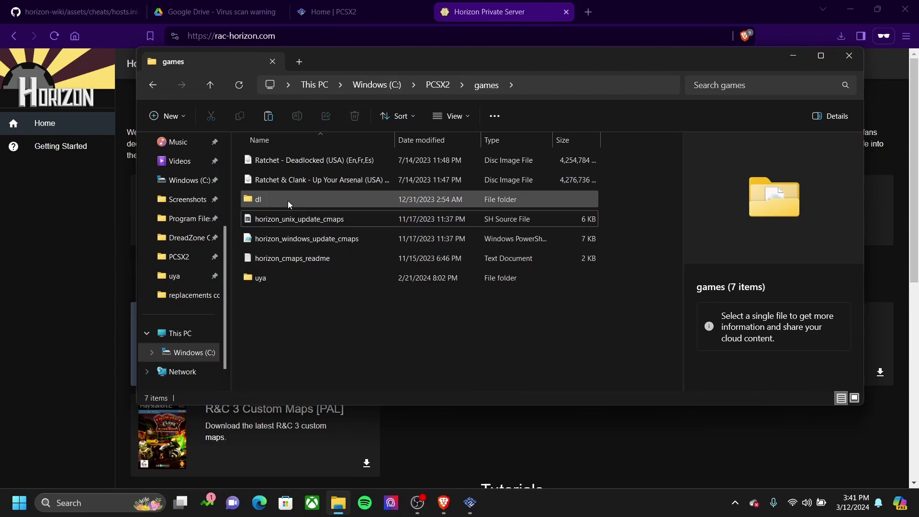
# Delete horizon_unix_update_cmaps and select the horizon_windows_update_cmaps script.
pyautogui.click(261, 162)
pyautogui.click(325, 181)
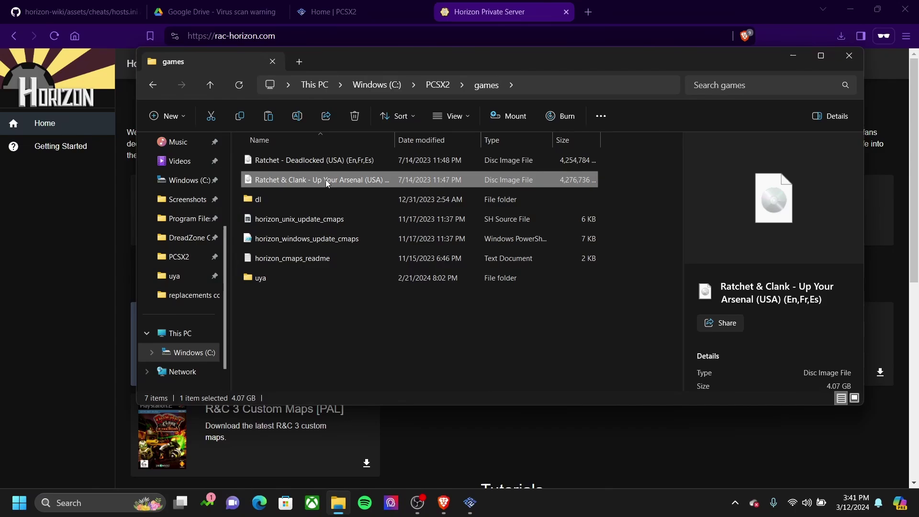
pyautogui.click(297, 200)
pyautogui.click(268, 277)
pyautogui.click(272, 205)
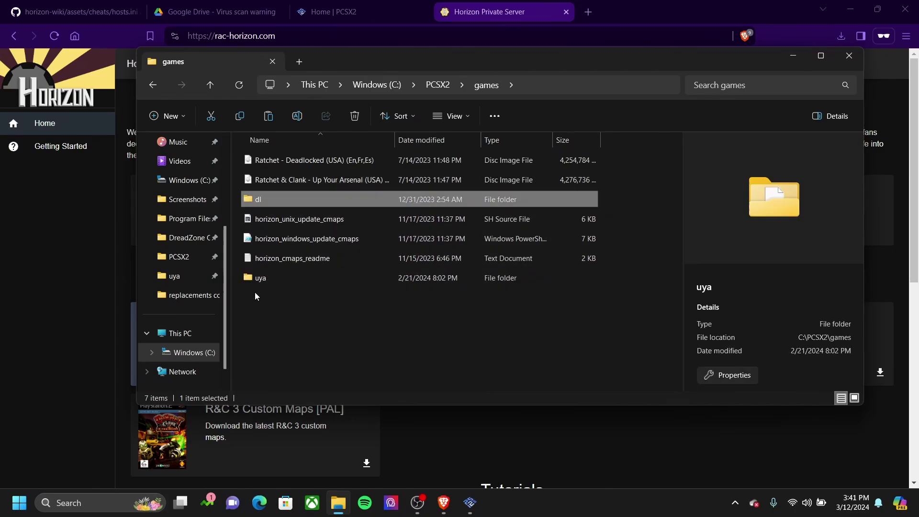
pyautogui.click(259, 282)
pyautogui.click(328, 328)
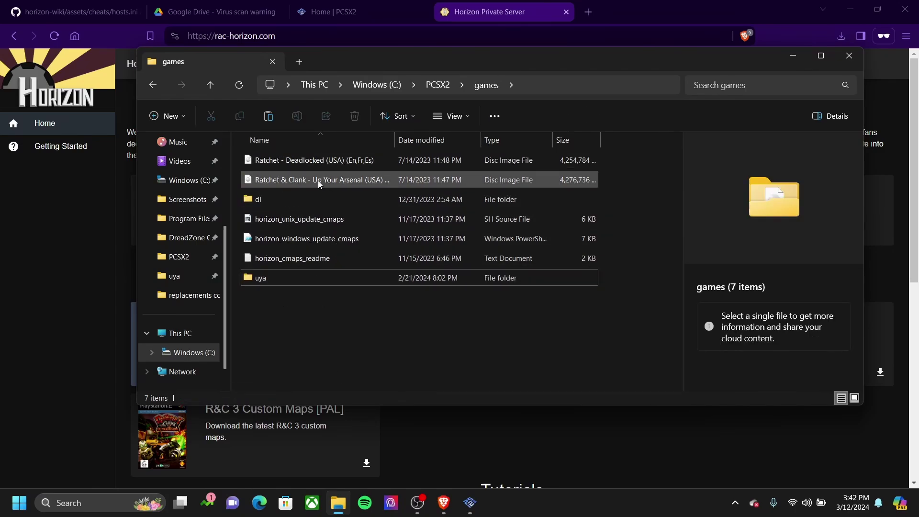
pyautogui.click(294, 221)
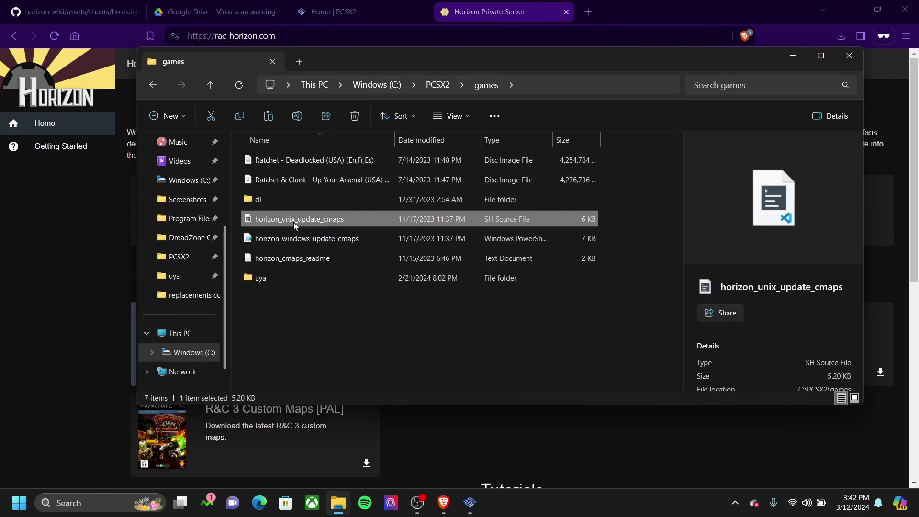
pyautogui.click(352, 120)
pyautogui.click(256, 225)
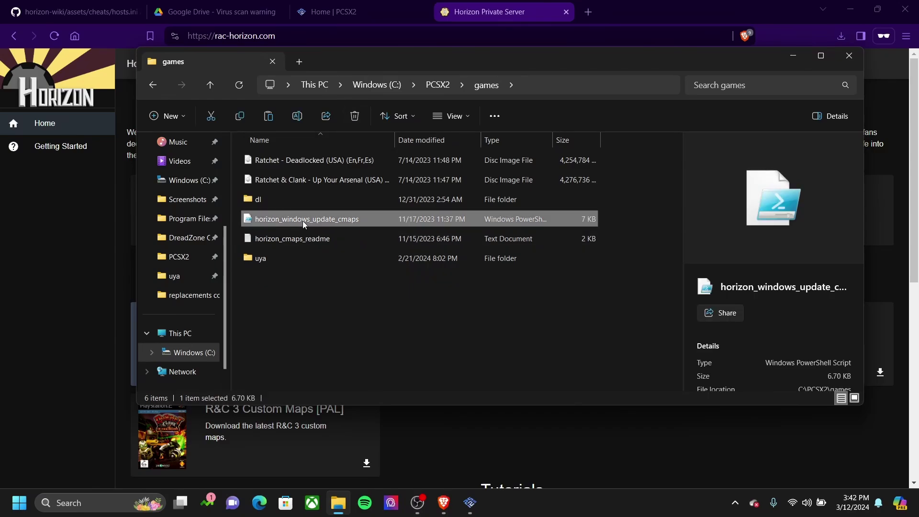
pyautogui.rightClick(357, 220)
# Run horizon_windows_update_cmaps with PowerShell and choose option 1 for Deadlocked and UYA NTSC maps.
pyautogui.click(421, 260)
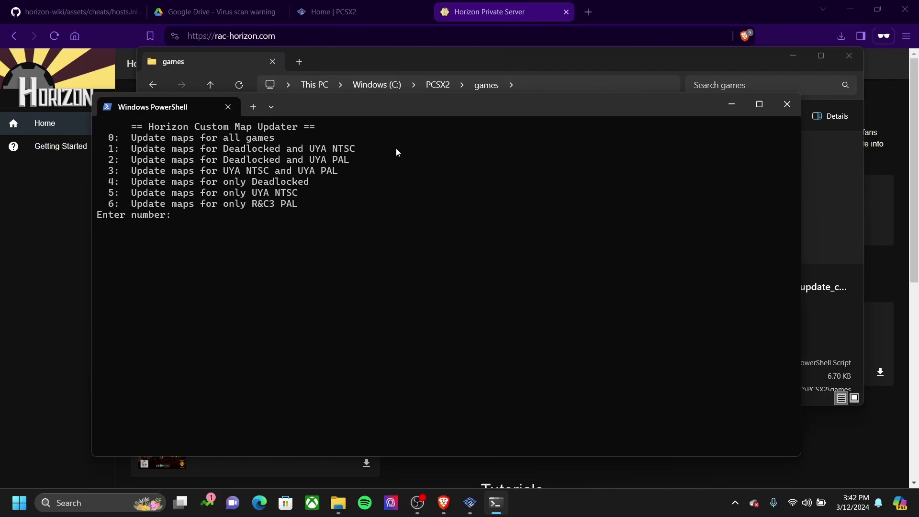
pyautogui.write('1')
pyautogui.press('Return')
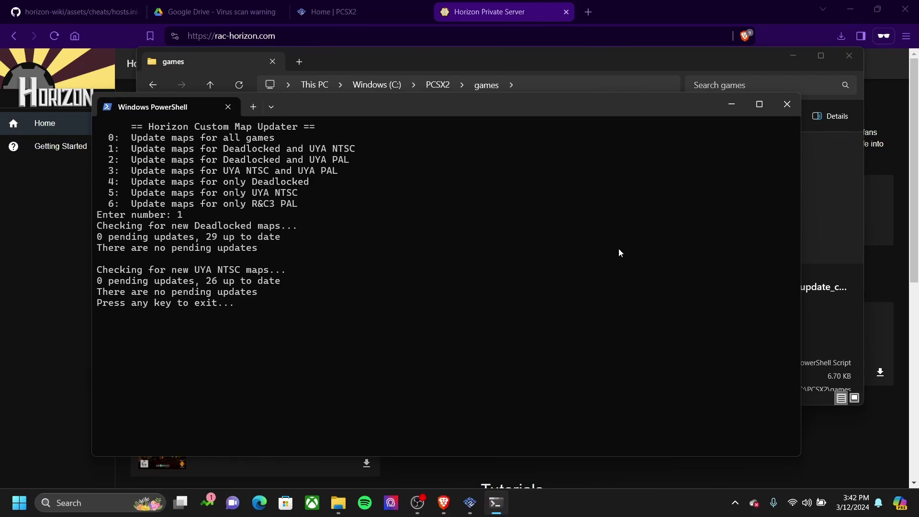
# Close the map updater and launch Ratchet & Clank - Up Your Arsenal from PCSX2's game list.
pyautogui.press('Return')
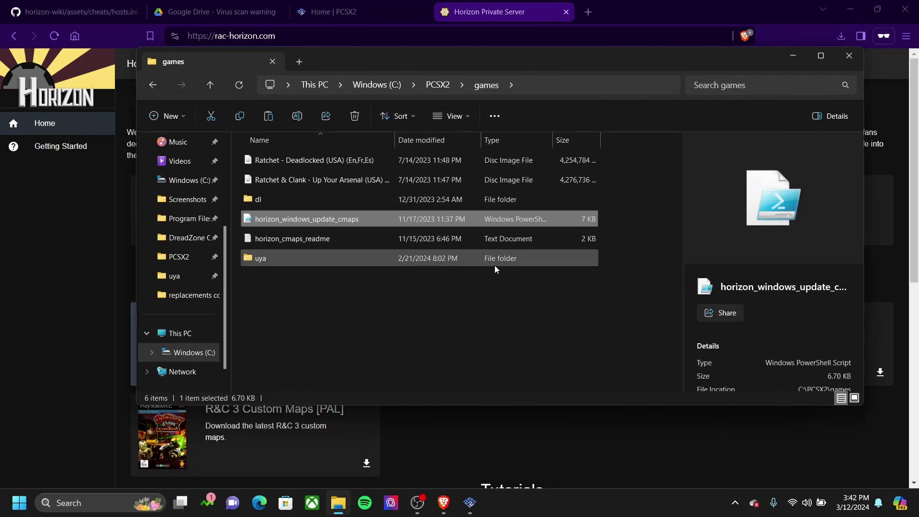
pyautogui.click(465, 507)
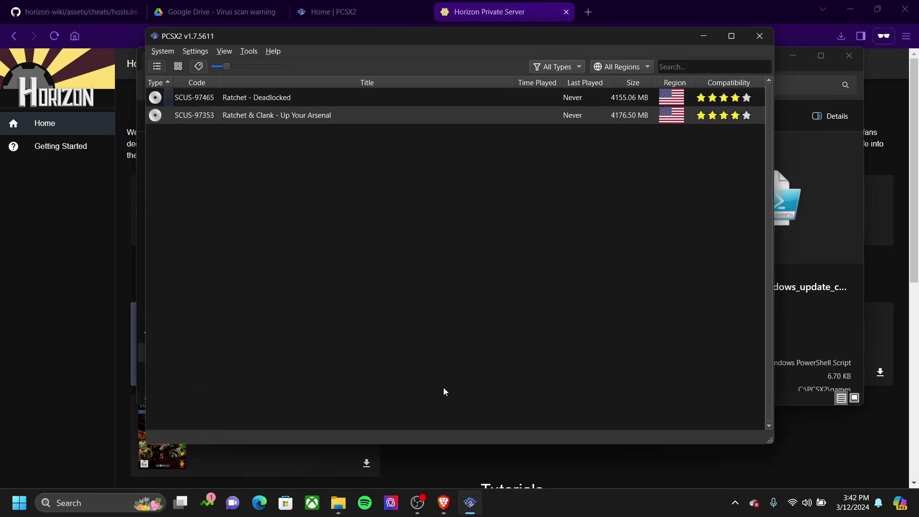
pyautogui.doubleClick(280, 114)
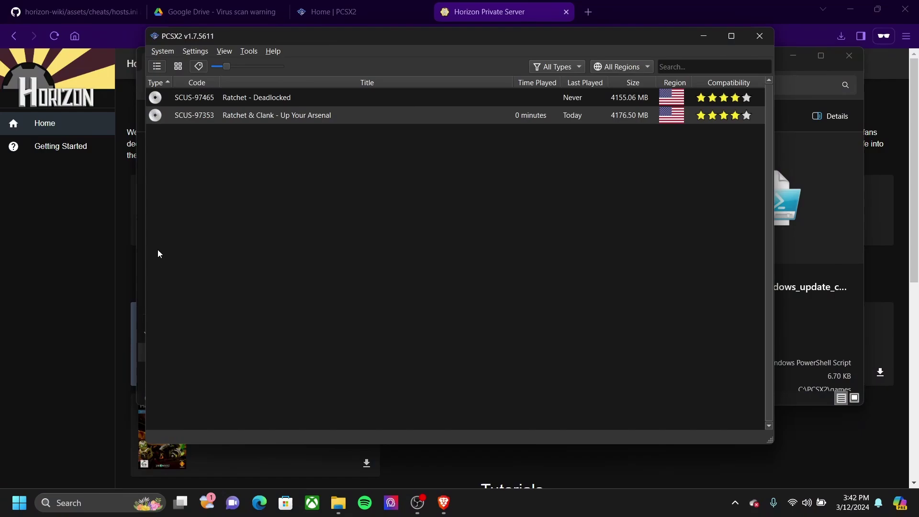
# Lower the PCSX2 audio volume slider from 100% to about 58–60%.
pyautogui.click(195, 51)
pyautogui.click(209, 152)
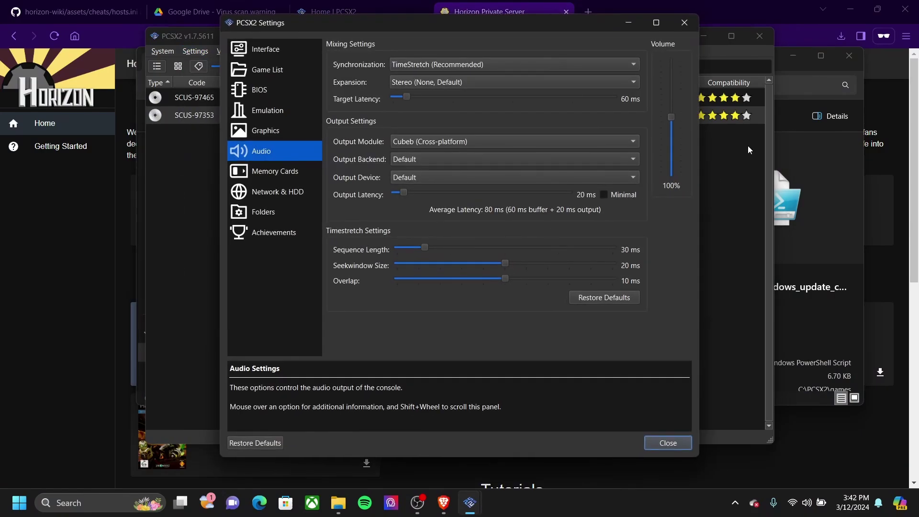
pyautogui.moveTo(672, 121); pyautogui.dragTo(671, 144)
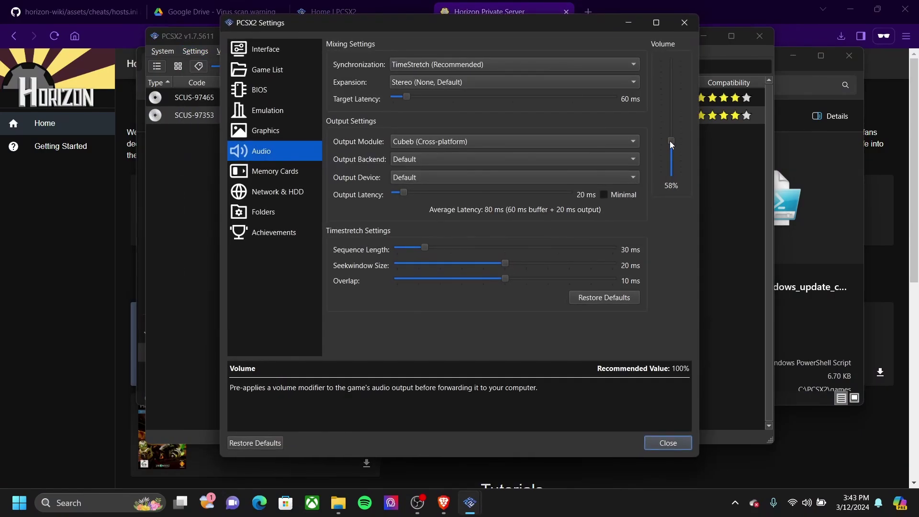
pyautogui.moveTo(670, 140); pyautogui.dragTo(670, 141)
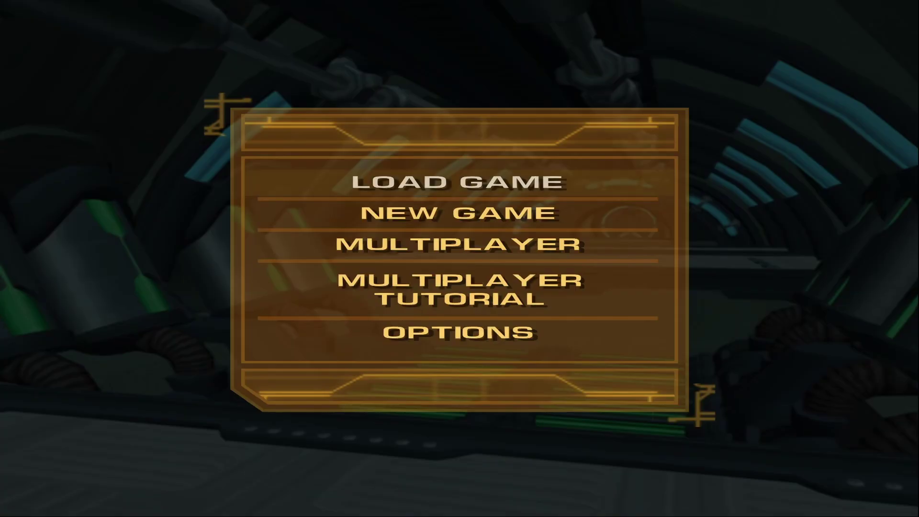
# Turn on 16:9 Widescreen and Progressive Scan in the game's options menu.
pyautogui.press('Up')
pyautogui.press('Return')
pyautogui.press('Return')
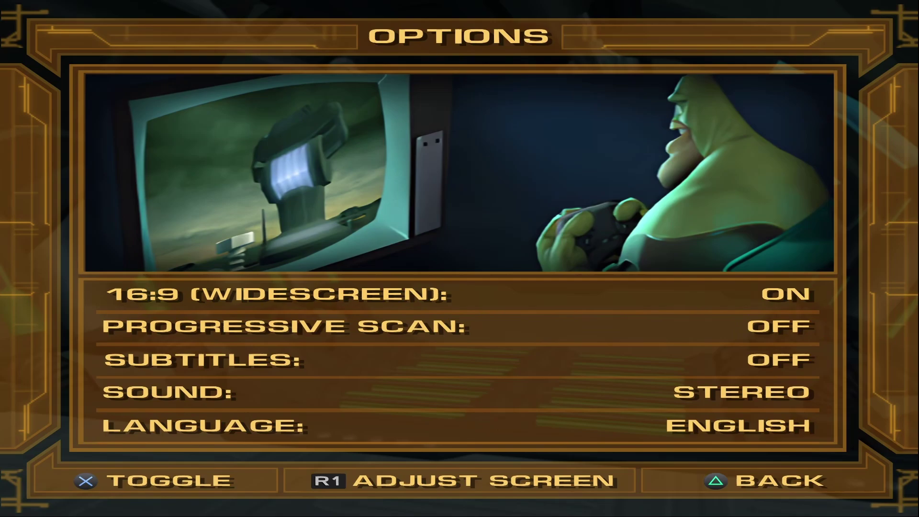
pyautogui.press('Down')
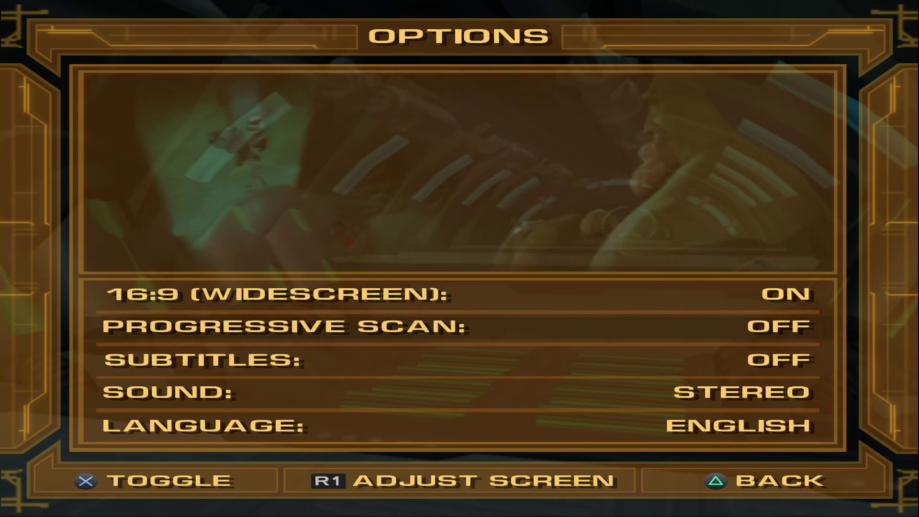
pyautogui.press('Return')
pyautogui.press('Return')
pyautogui.press('BackSpace')
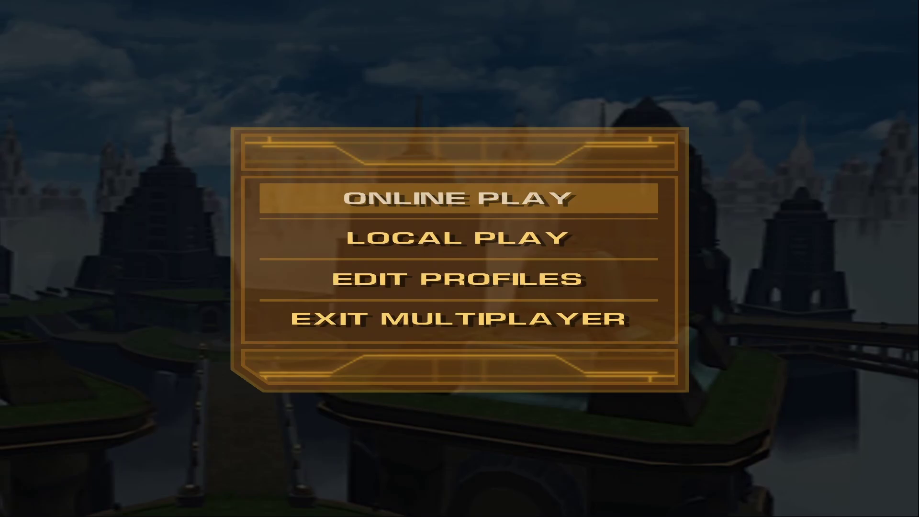
# Add a network setting on memory card slot 1 with Auto IP and pass the connection test.
pyautogui.press('Return')
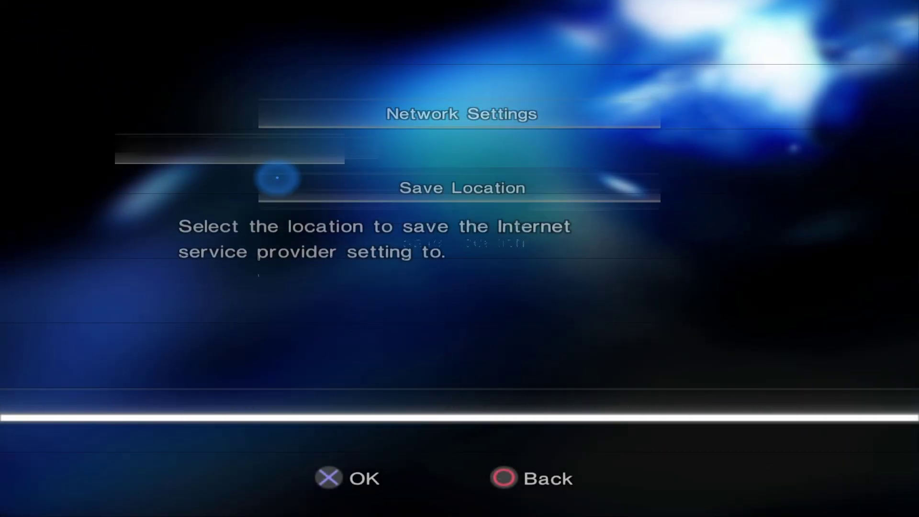
pyautogui.press('Return')
pyautogui.press('Return')
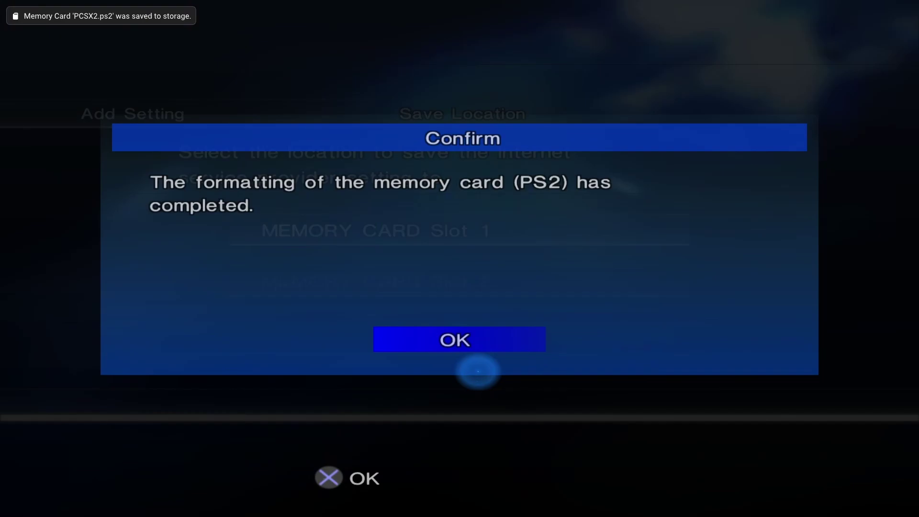
pyautogui.press('Return')
pyautogui.press('Return')
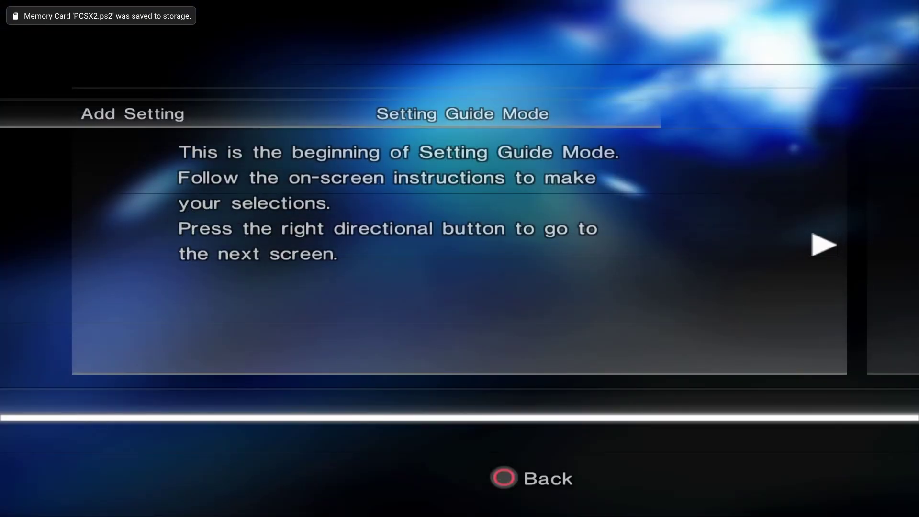
pyautogui.press('Right')
pyautogui.press('Right')
pyautogui.press('Right')
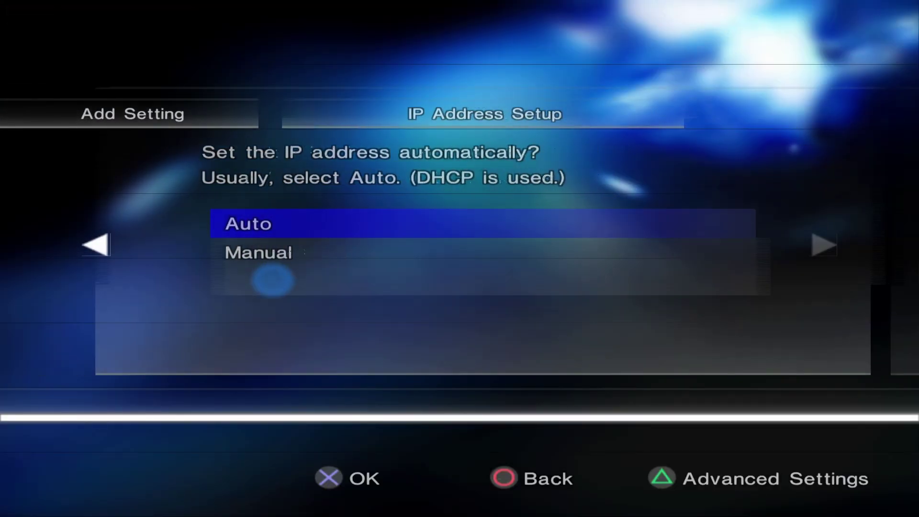
pyautogui.press('Right')
pyautogui.press('Right')
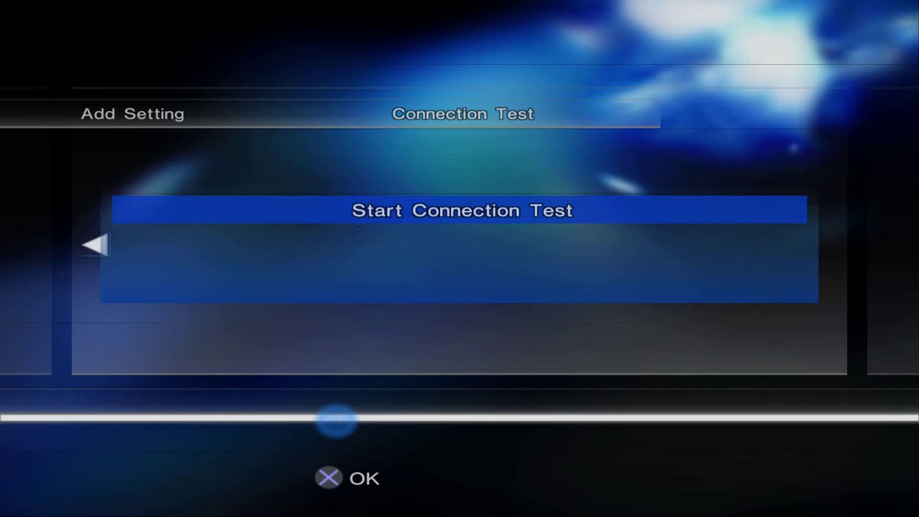
pyautogui.press('Return')
pyautogui.press('Return')
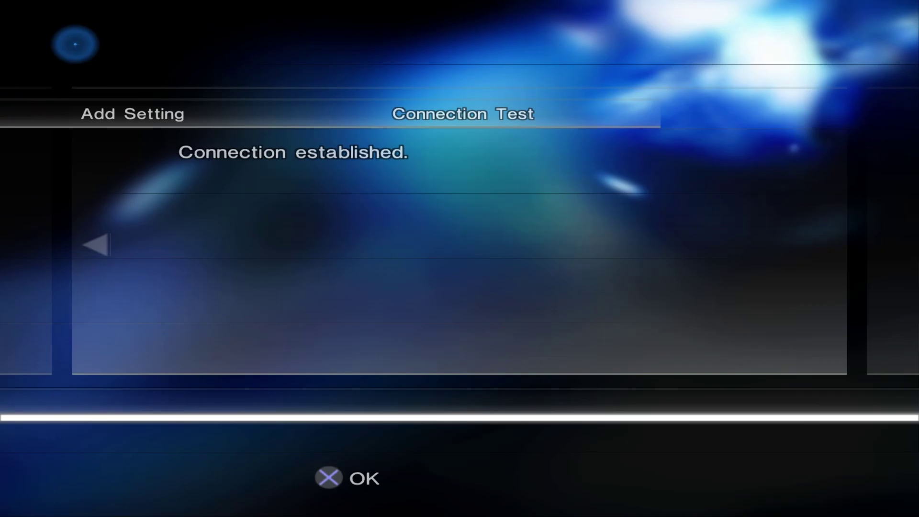
pyautogui.press('Return')
# Name the network setting 'Online' using the on-screen keyboard.
pyautogui.press('Return')
pyautogui.press('Return')
pyautogui.press('BackSpace')
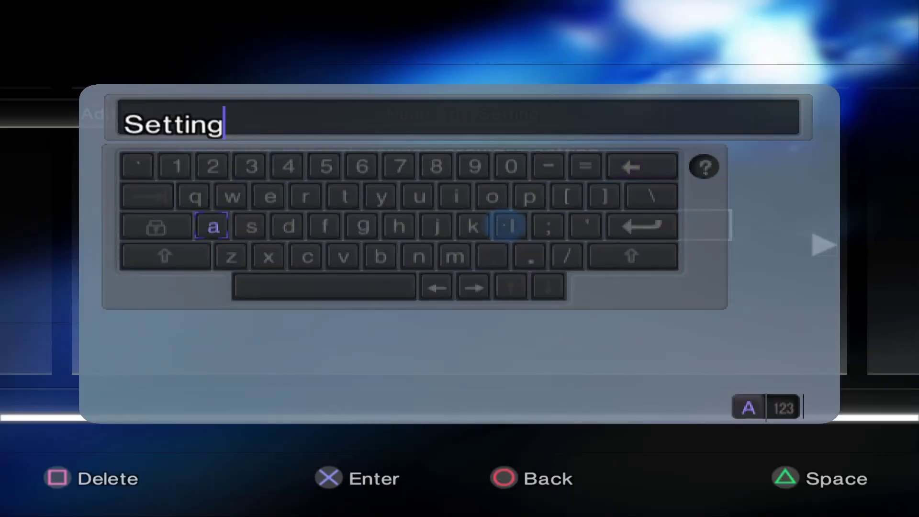
pyautogui.press('BackSpace')
pyautogui.press('BackSpace')
pyautogui.press('BackSpace')
pyautogui.press('BackSpace')
pyautogui.press('BackSpace')
pyautogui.press('BackSpace')
pyautogui.press('BackSpace')
pyautogui.press('Down')
pyautogui.press('Return')
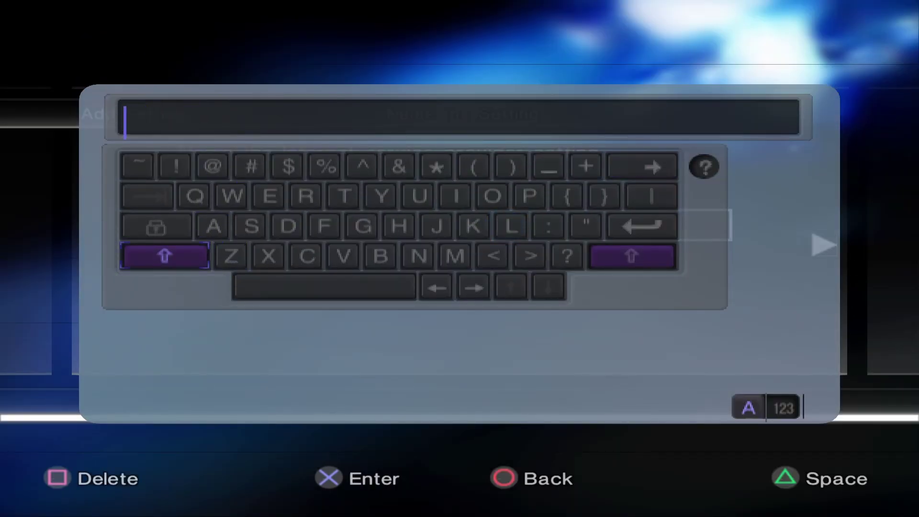
pyautogui.press('Right')
pyautogui.press('Right')
pyautogui.press('Right')
pyautogui.press('Right')
pyautogui.press('Up')
pyautogui.press('Right')
pyautogui.press('Right')
pyautogui.press('Return')
pyautogui.press('Down')
pyautogui.press('Left')
pyautogui.press('Return')
pyautogui.press('Up')
pyautogui.press('Right')
pyautogui.press('Right')
pyautogui.press('Right')
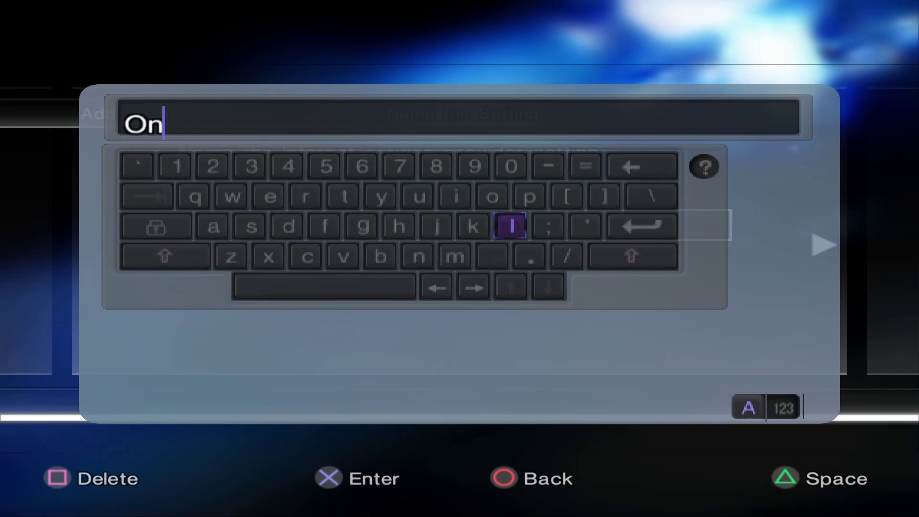
pyautogui.press('Return')
pyautogui.press('Up')
pyautogui.press('Left')
pyautogui.press('Left')
pyautogui.press('Right')
pyautogui.press('Return')
pyautogui.press('Down')
pyautogui.press('Up')
pyautogui.press('Up')
pyautogui.press('Left')
pyautogui.press('Left')
pyautogui.press('Up')
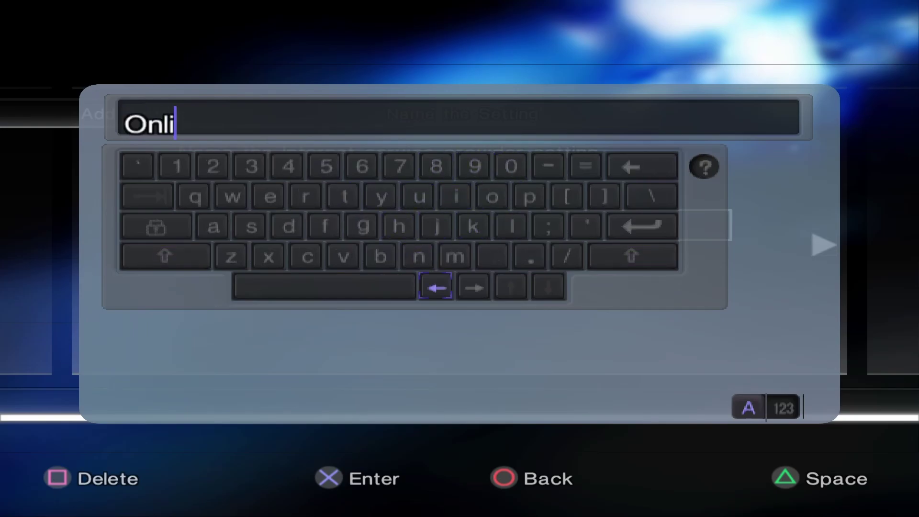
pyautogui.press('Up')
pyautogui.press('Return')
pyautogui.press('Up')
pyautogui.press('Up')
pyautogui.press('Left')
pyautogui.press('Left')
pyautogui.press('Left')
pyautogui.press('Return')
pyautogui.press('Down')
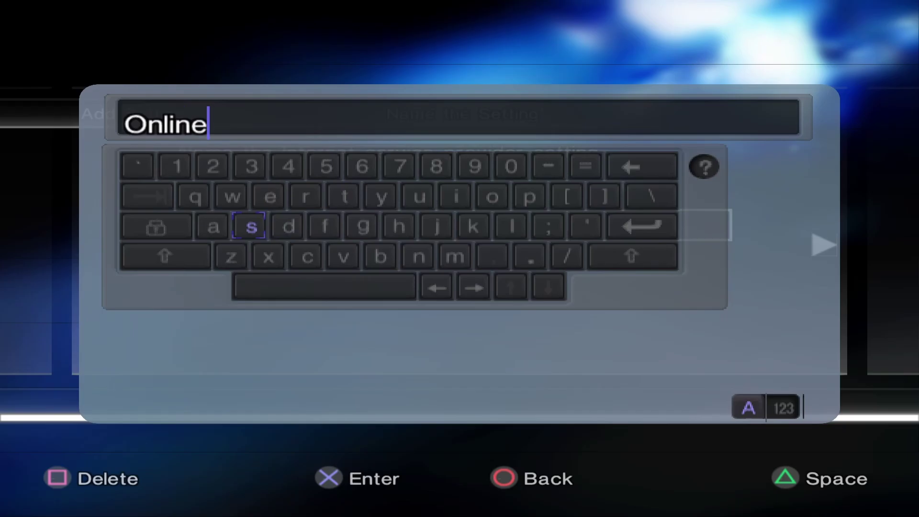
pyautogui.press('Left')
pyautogui.press('Left')
pyautogui.press('Left')
# Confirm the name, save the Online setting and leave Network Settings.
pyautogui.press('Return')
pyautogui.press('Return')
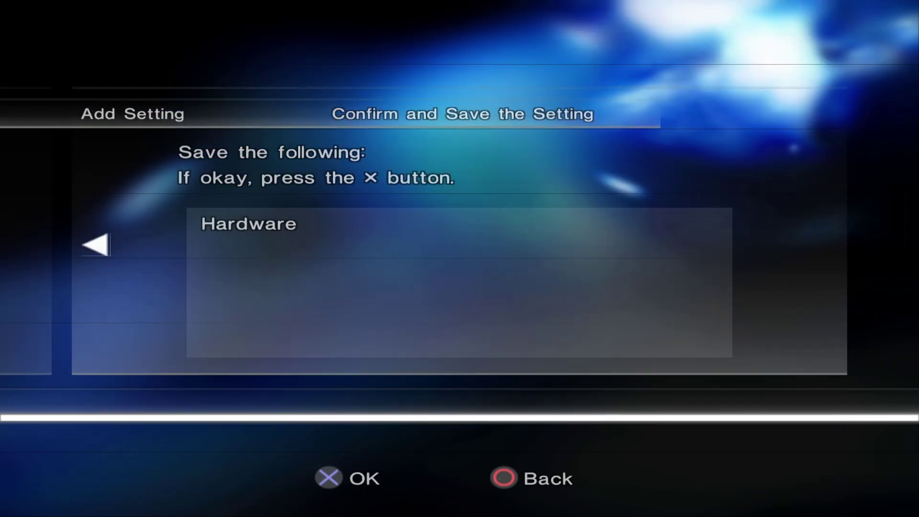
pyautogui.press('Return')
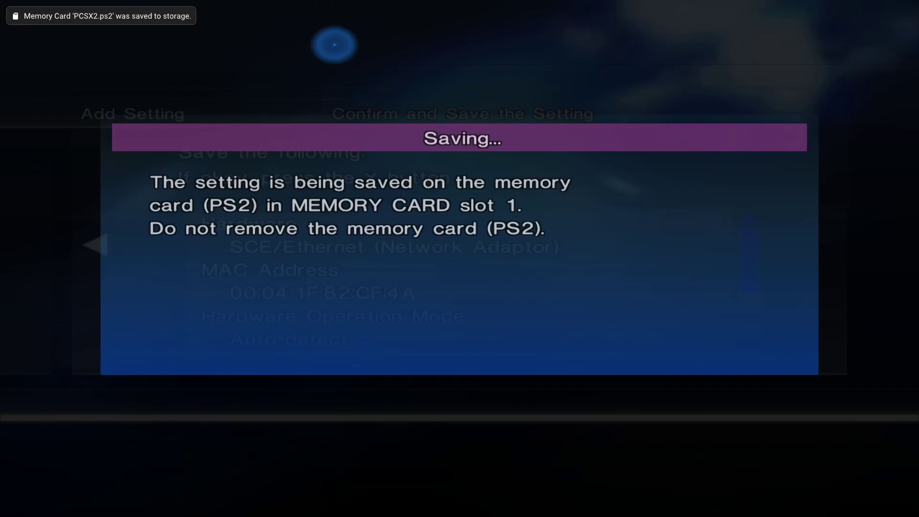
pyautogui.press('Return')
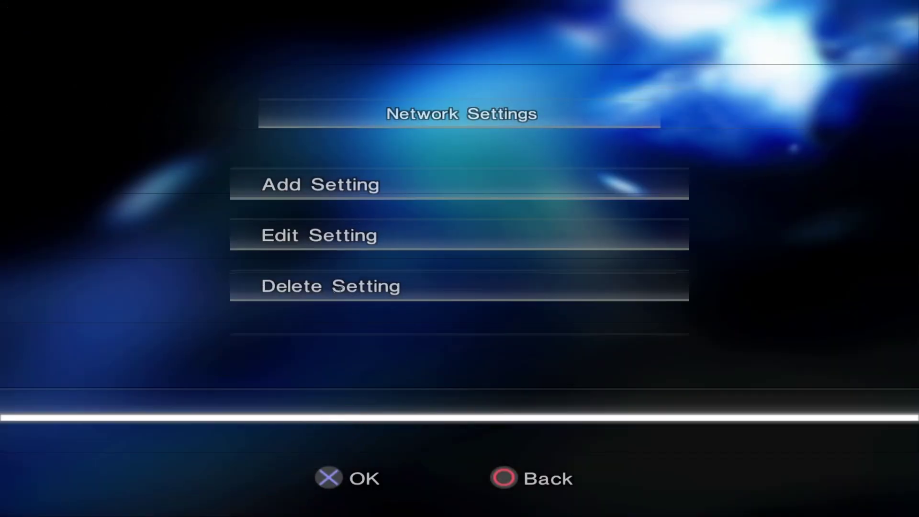
pyautogui.press('Escape')
# Choose Online Play and connect with the '1. Online' network configuration.
pyautogui.press('Return')
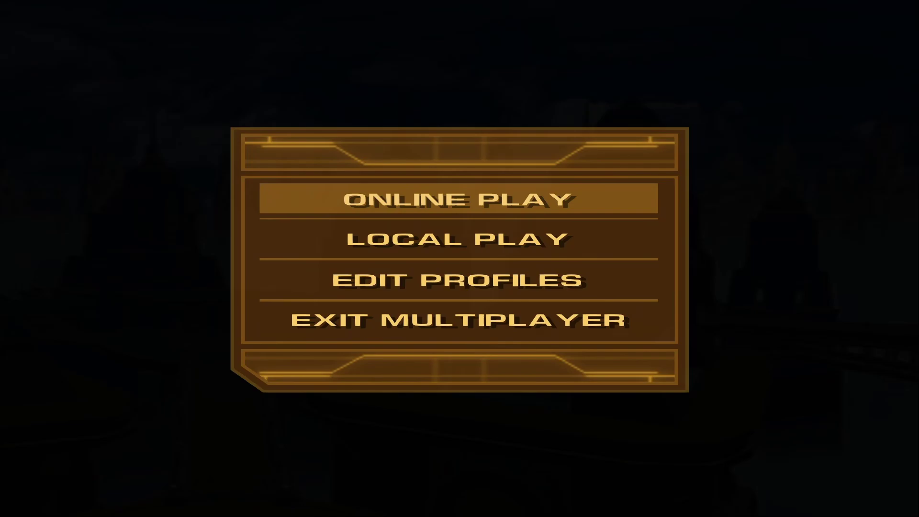
pyautogui.press('Return')
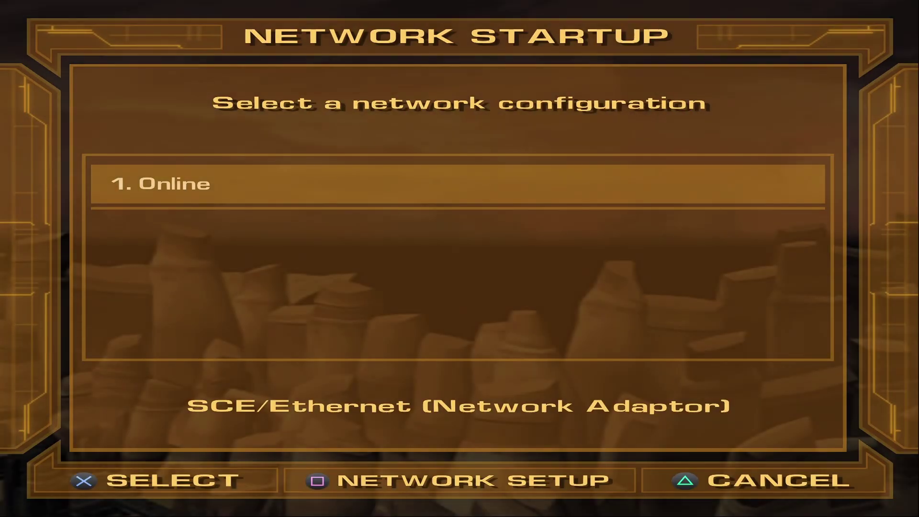
pyautogui.press('Return')
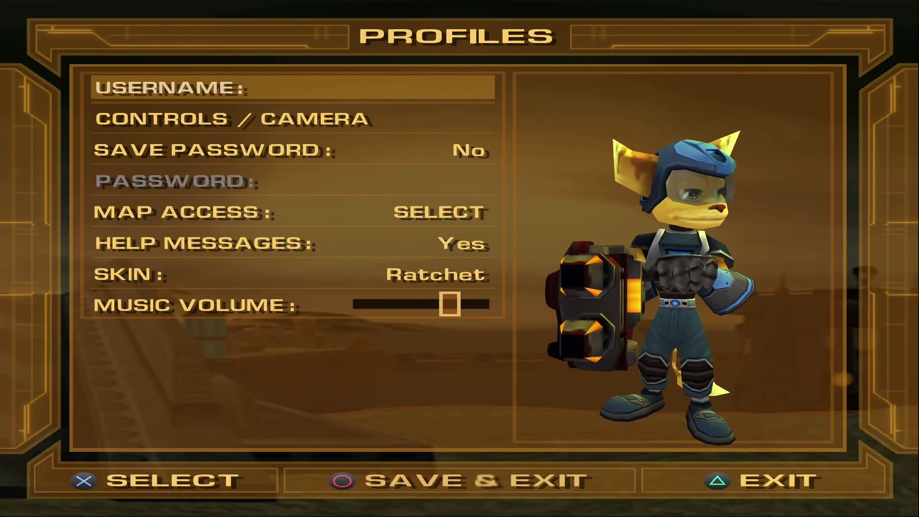
# Enter a profile username and set Lock-Strafe controls, Normal up/down, maximum camera rotation speed.
pyautogui.press('Return')
pyautogui.write('Ghjytrrfghju65')
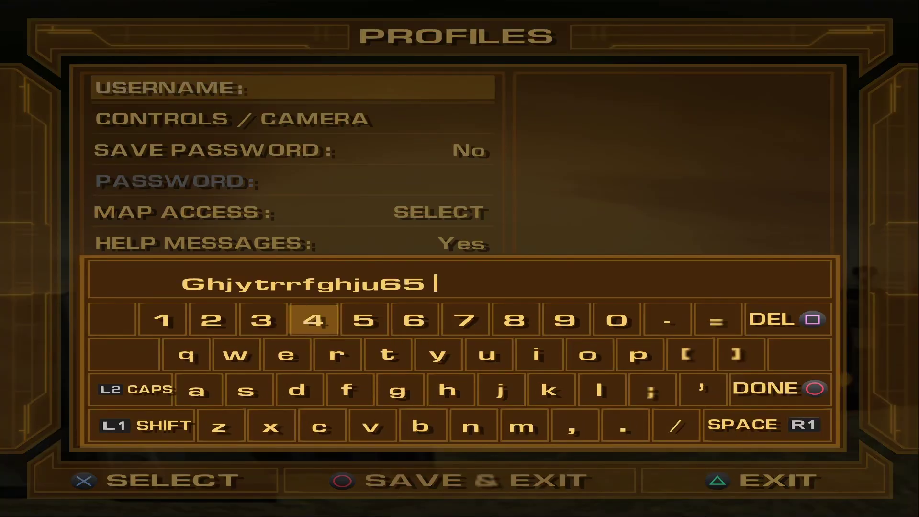
pyautogui.press('Return')
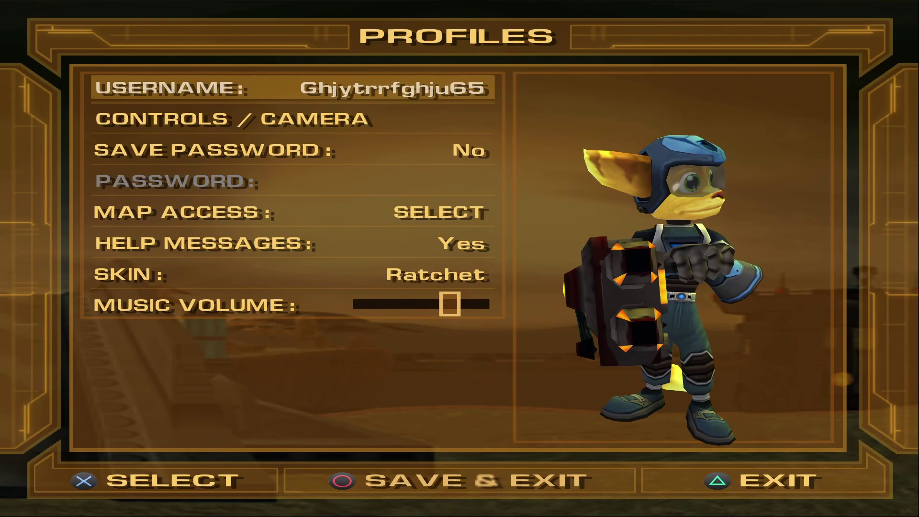
pyautogui.press('Down')
pyautogui.press('Return')
pyautogui.press('Right')
pyautogui.press('Down')
pyautogui.press('Right')
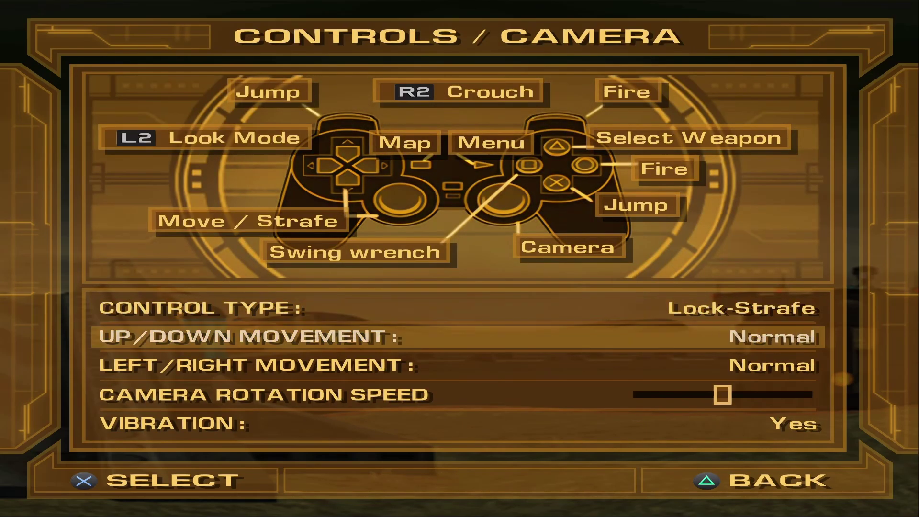
pyautogui.press('Down')
pyautogui.press('Down')
pyautogui.press('Right')
pyautogui.press('Right')
pyautogui.press('Right')
pyautogui.press('Right')
pyautogui.press('Right')
pyautogui.press('Right')
pyautogui.press('Up')
pyautogui.press('Up')
pyautogui.press('Up')
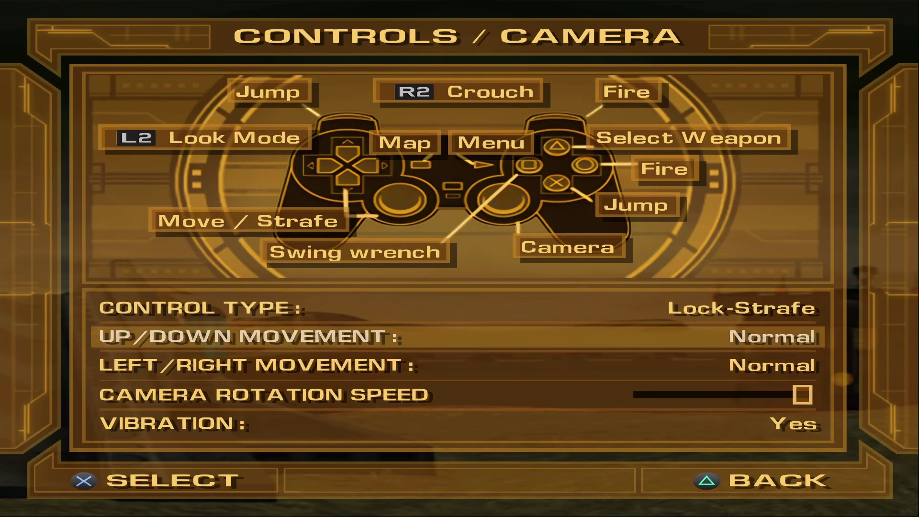
pyautogui.press('Down')
pyautogui.press('Down')
pyautogui.press('Down')
# Enable Save Password and enter the account password.
pyautogui.press('Down')
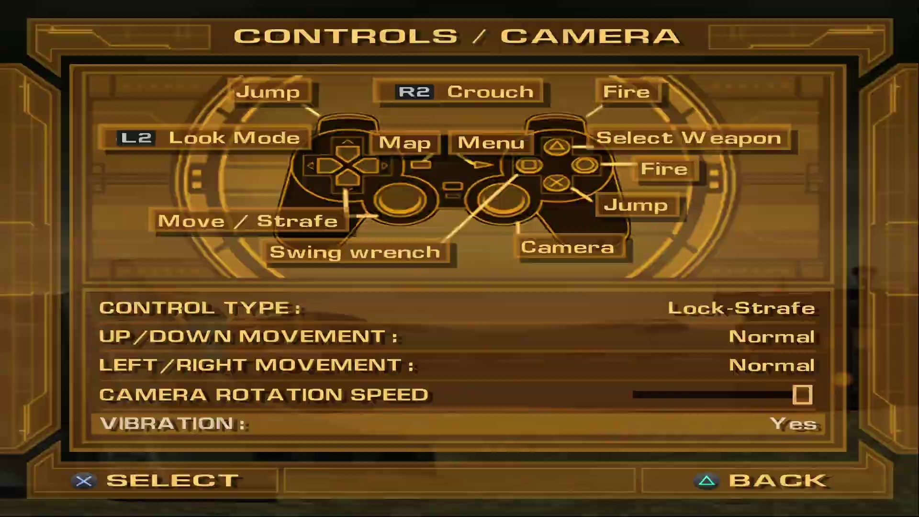
pyautogui.press('Escape')
pyautogui.press('Down')
pyautogui.press('Down')
pyautogui.press('Up')
pyautogui.press('Return')
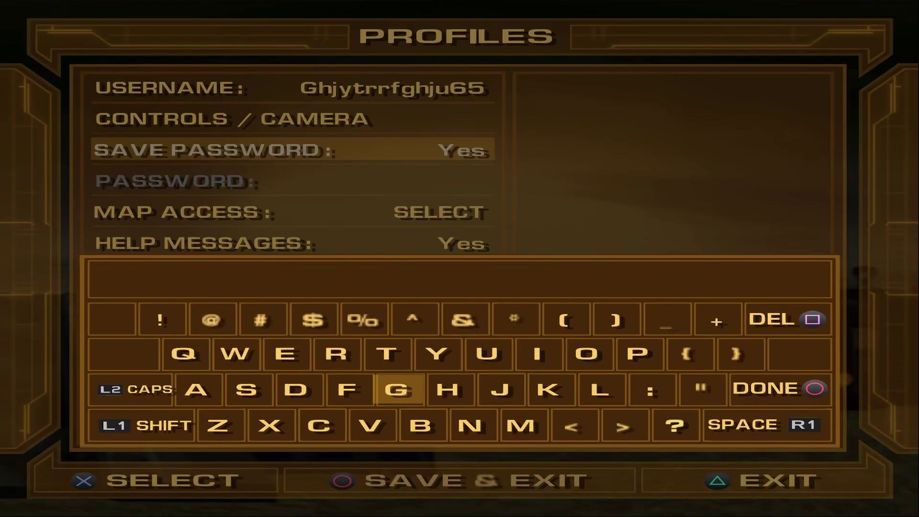
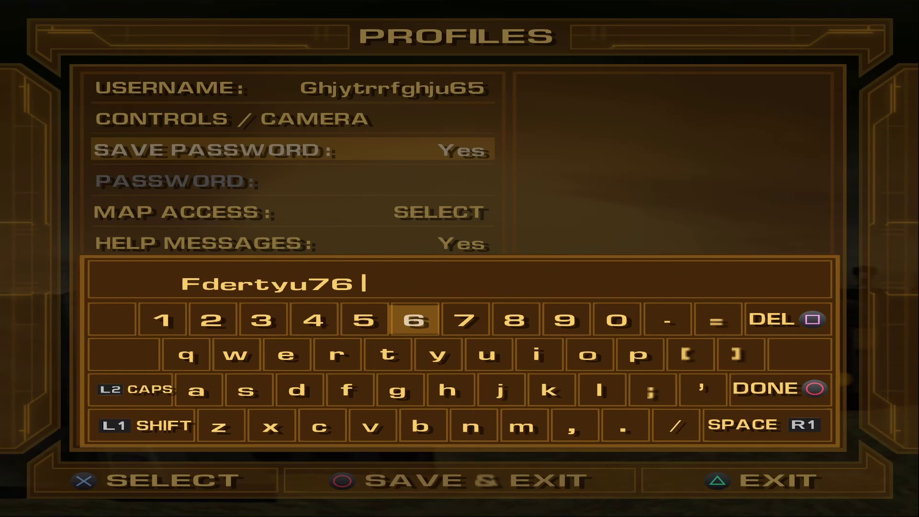
pyautogui.press('Return')
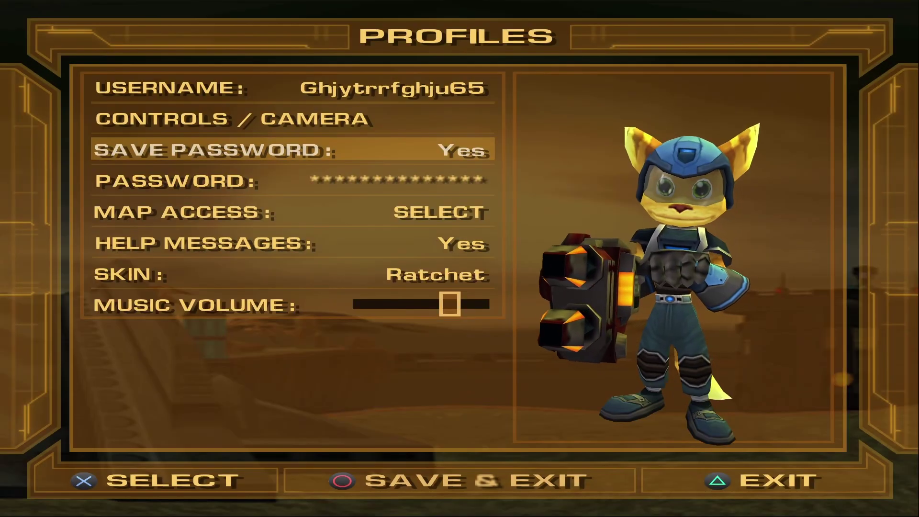
# Choose the Evil Clown skin, lower music volume, turn help messages off, and save the profile.
pyautogui.press('Down')
pyautogui.press('Down')
pyautogui.press('Down')
pyautogui.press('Down')
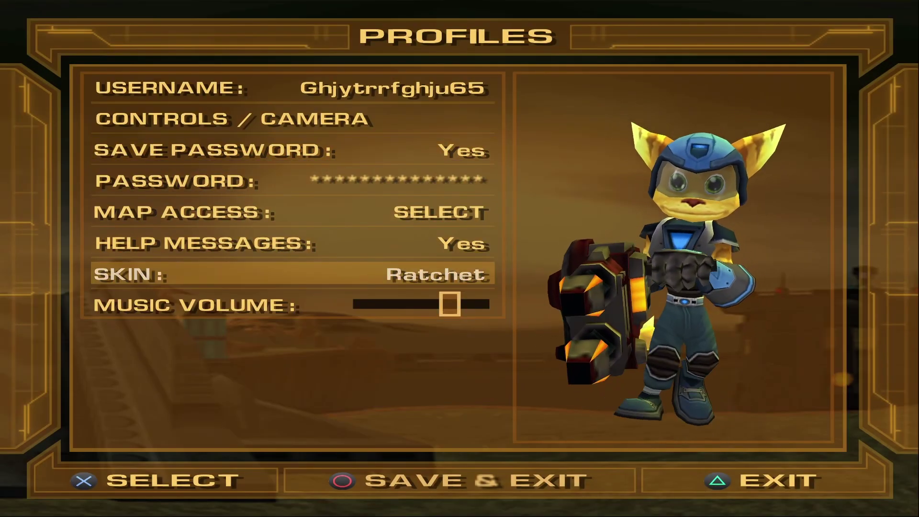
pyautogui.press('Right')
pyautogui.press('Right')
pyautogui.press('Right')
pyautogui.press('Right')
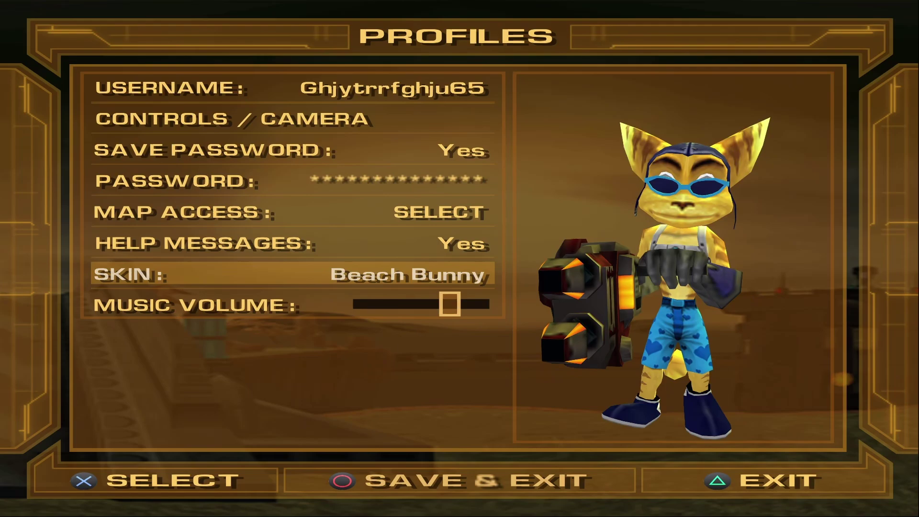
pyautogui.press('Right')
pyautogui.press('Down')
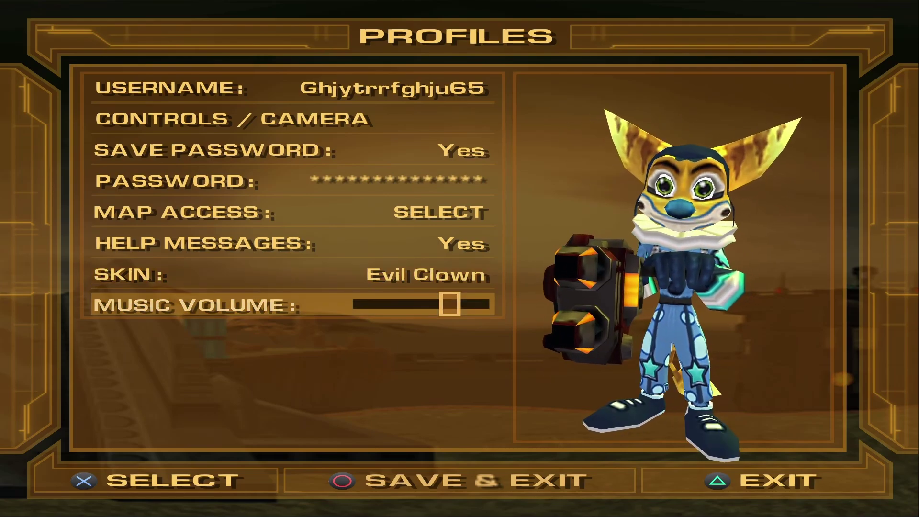
pyautogui.press('Left')
pyautogui.press('Left')
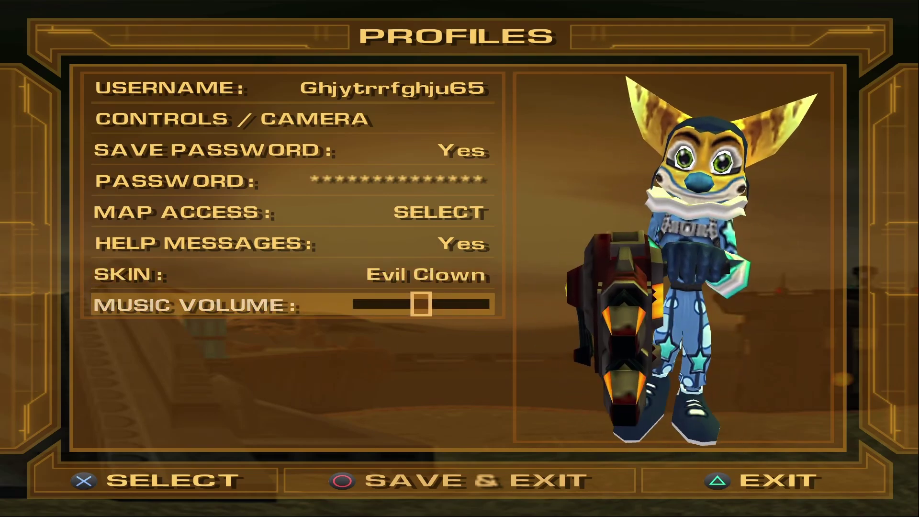
pyautogui.press('Up')
pyautogui.press('Up')
pyautogui.press('Right')
pyautogui.press('l')
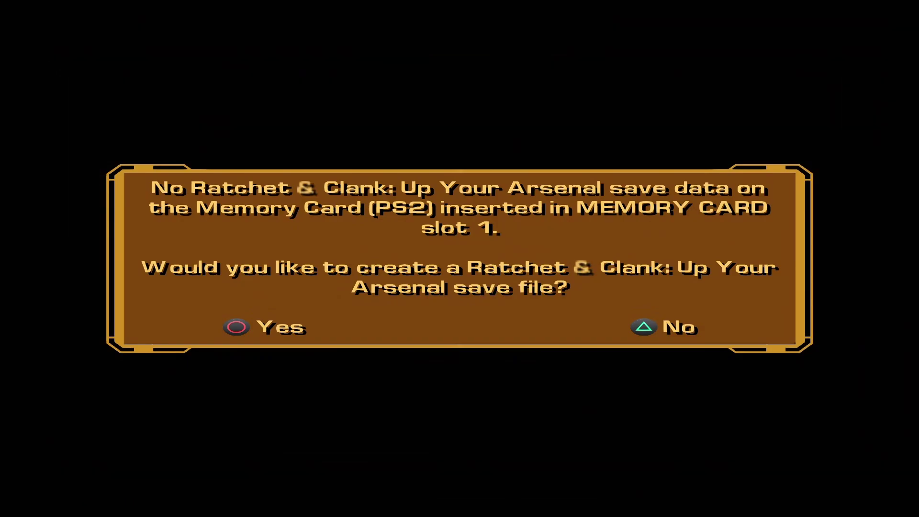
# Create the save file, log in to Horizon, skip City Select and accept the license.
pyautogui.press('l')
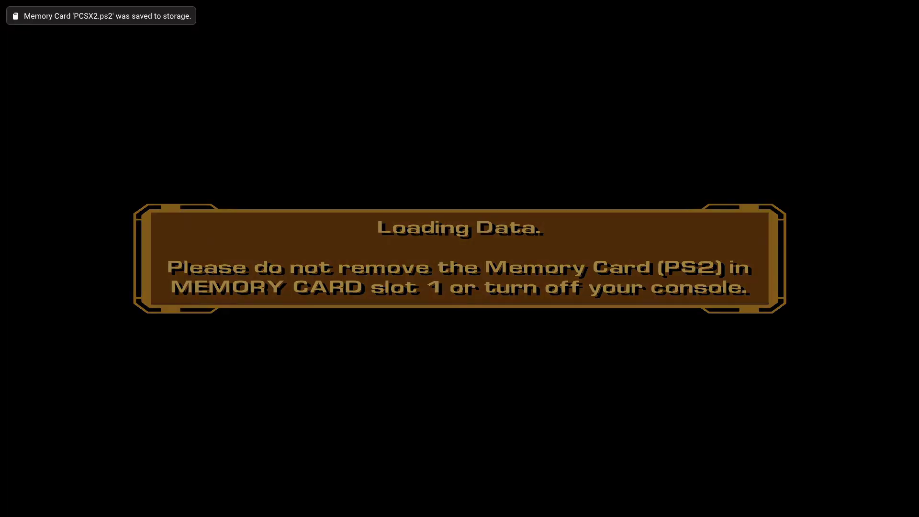
pyautogui.press('l')
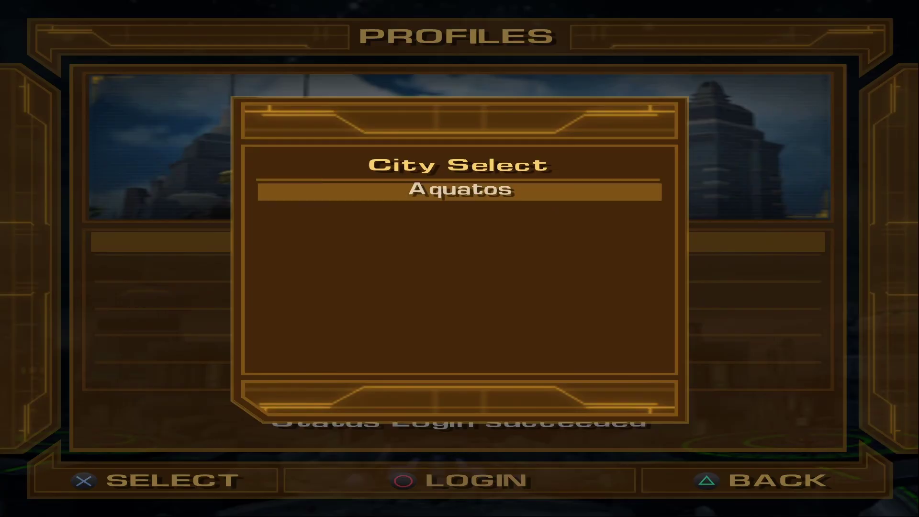
pyautogui.press('k')
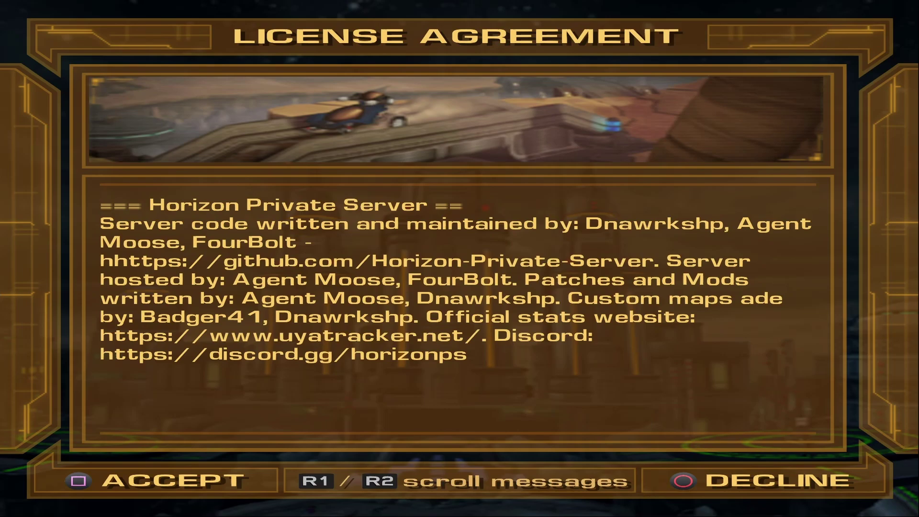
pyautogui.press('l')
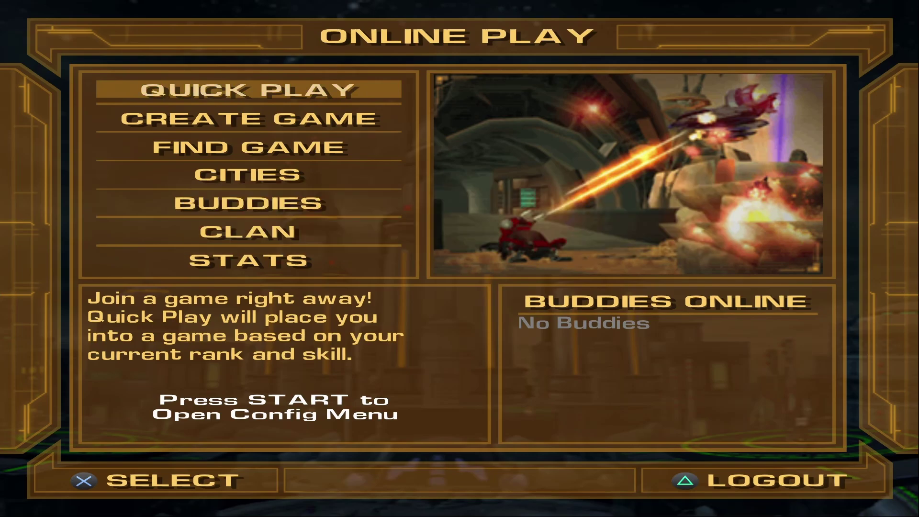
# Log out of the Up Your Arsenal server, confirming Yes.
pyautogui.press('Down')
pyautogui.press('i')
pyautogui.press('Left')
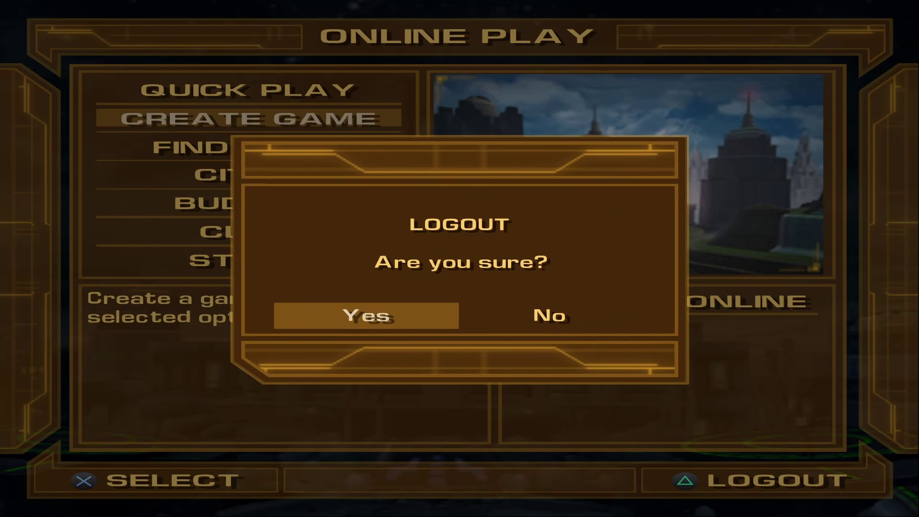
pyautogui.press('k')
# Raise the profile's camera rotation speed to 160%, save it, and log back in.
pyautogui.press('k')
pyautogui.press('k')
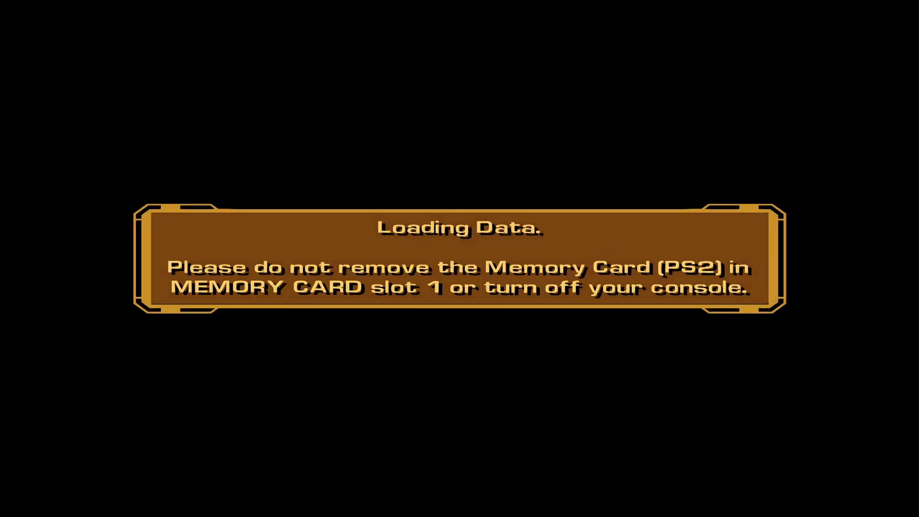
pyautogui.press('Down')
pyautogui.press('k')
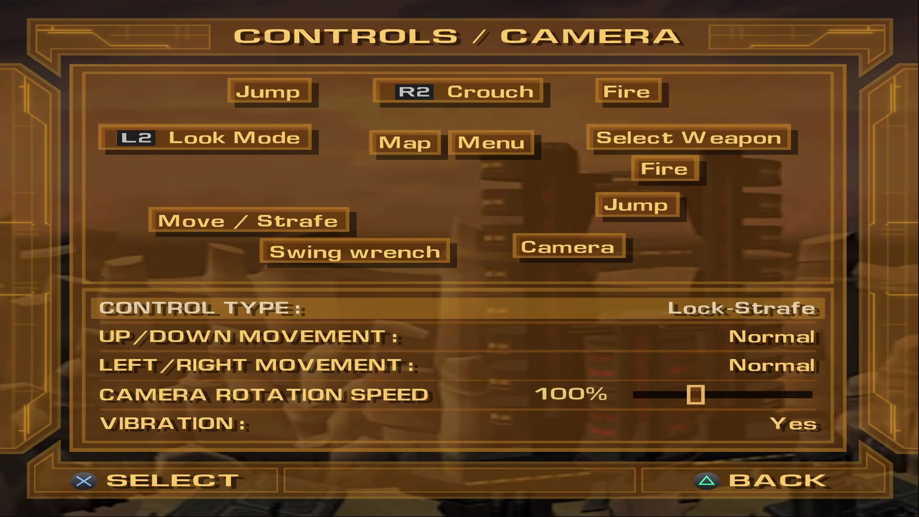
pyautogui.press('Down')
pyautogui.press('Down')
pyautogui.press('Down')
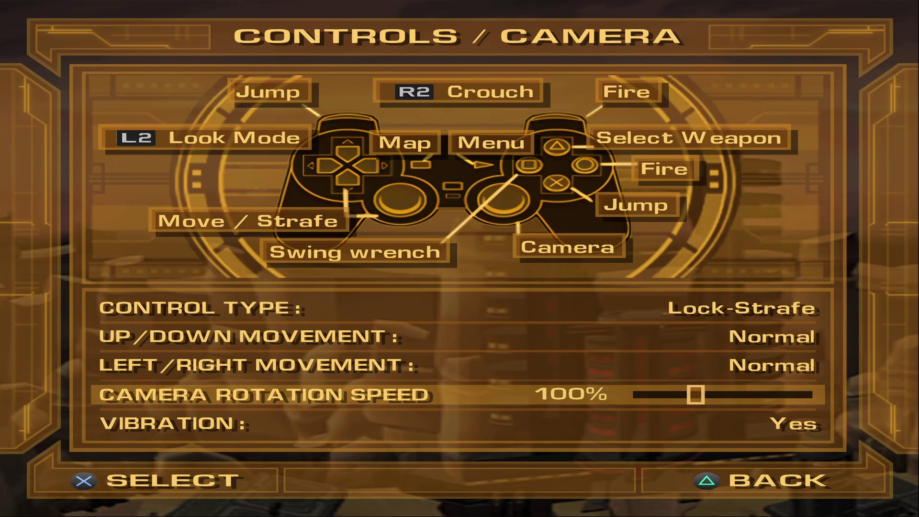
pyautogui.press('Right')
pyautogui.press('Right')
pyautogui.press('Right')
pyautogui.press('Right')
pyautogui.press('Right')
pyautogui.press('Right')
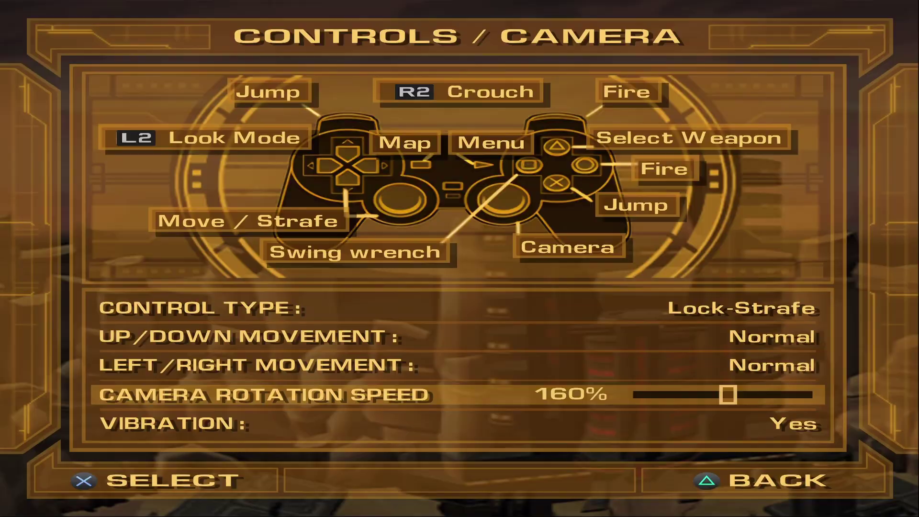
pyautogui.press('i')
pyautogui.press('l')
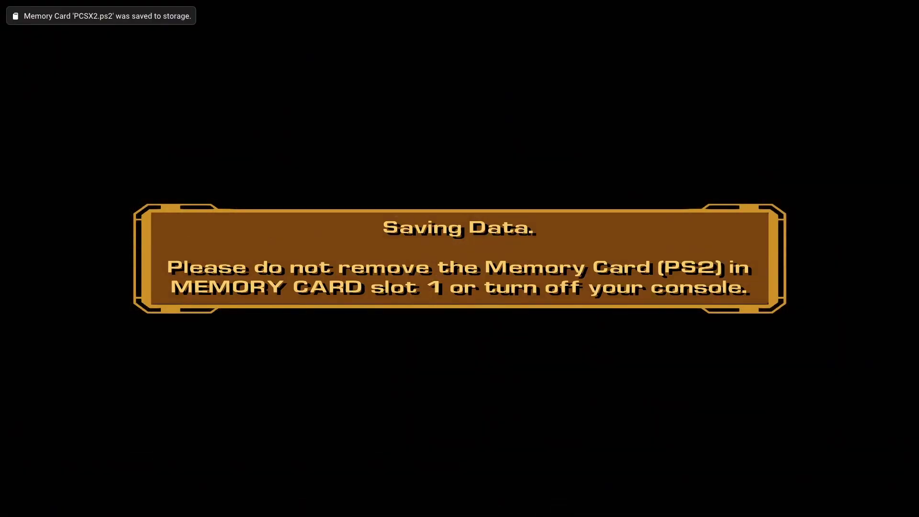
pyautogui.press('l')
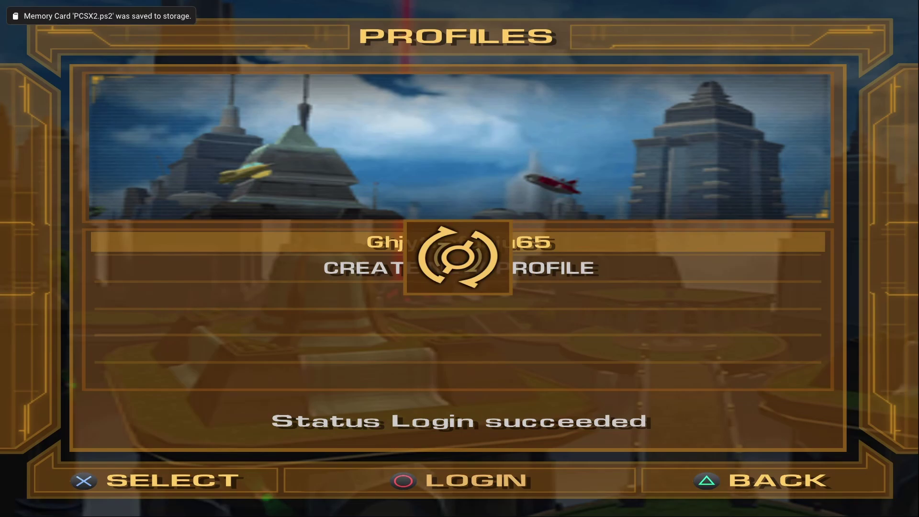
# Accept the license, open patch config, enable Always Show Health, disable Camera Pull and Camera Shake.
pyautogui.press('j')
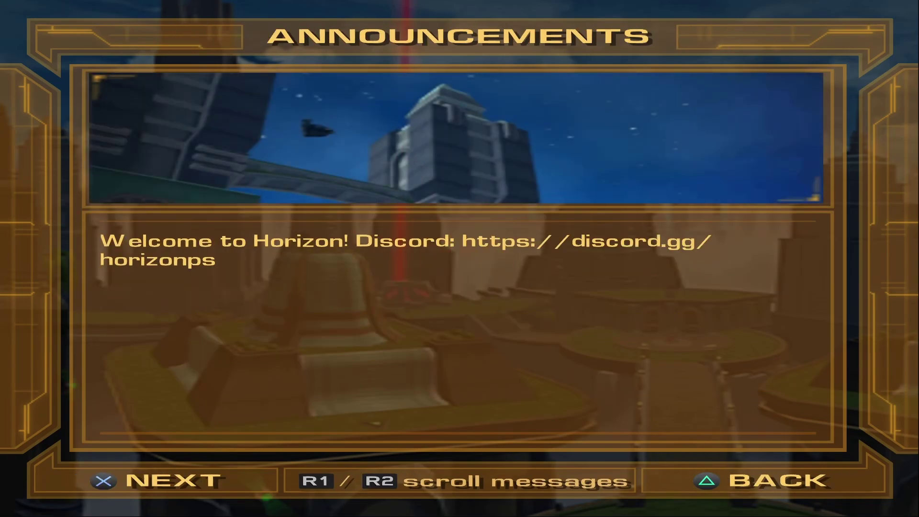
pyautogui.press('j')
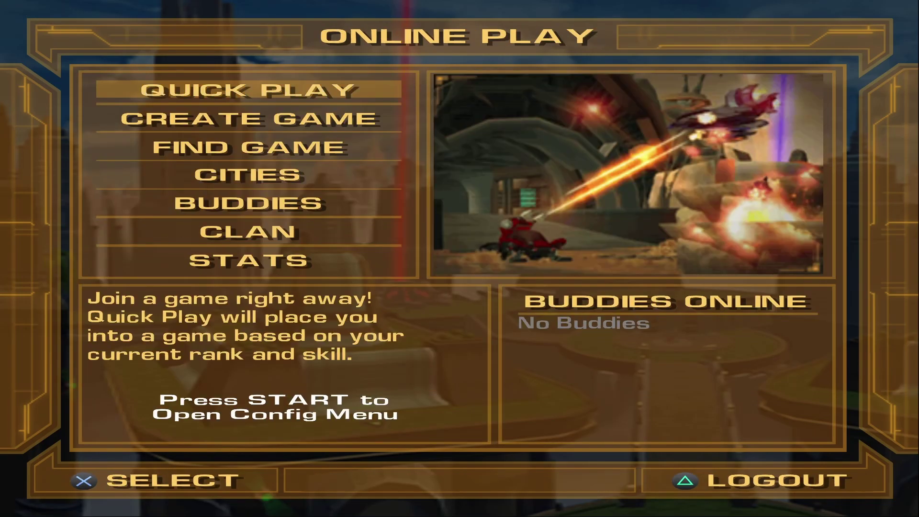
pyautogui.press('Return')
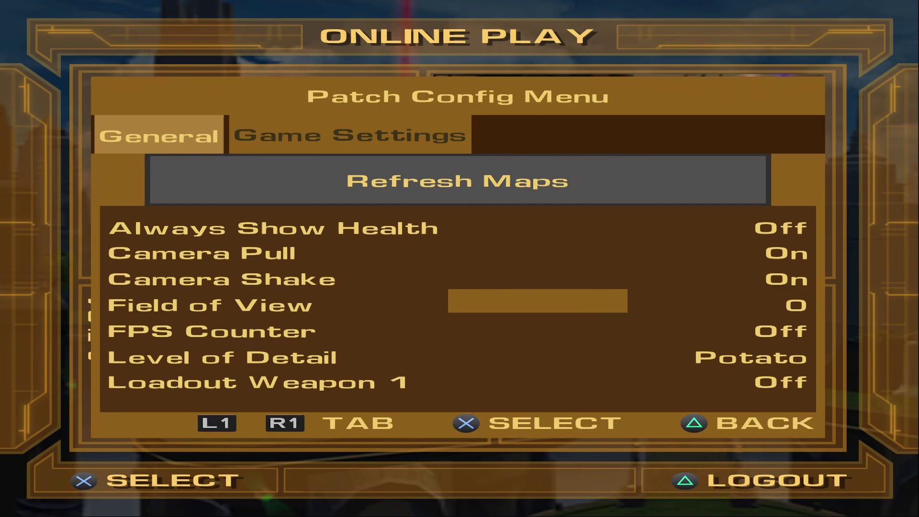
pyautogui.press('Down')
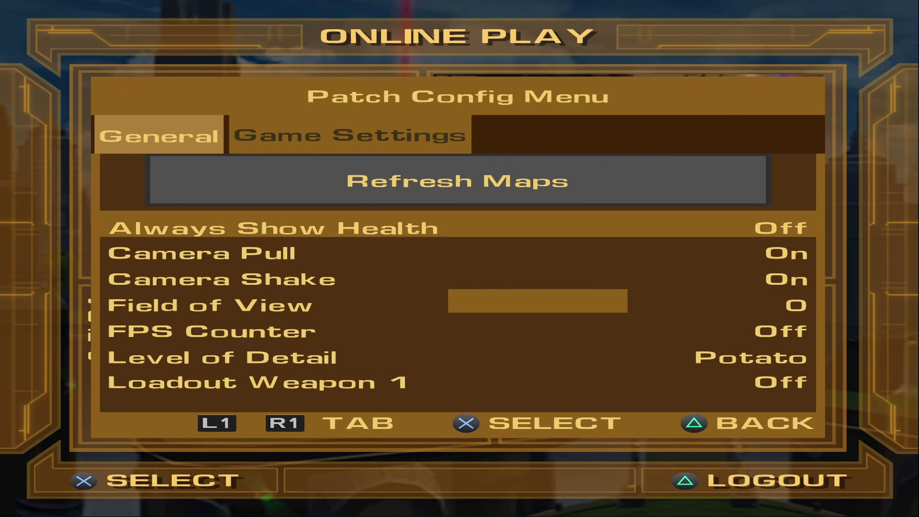
pyautogui.press('Down')
pyautogui.press('Return')
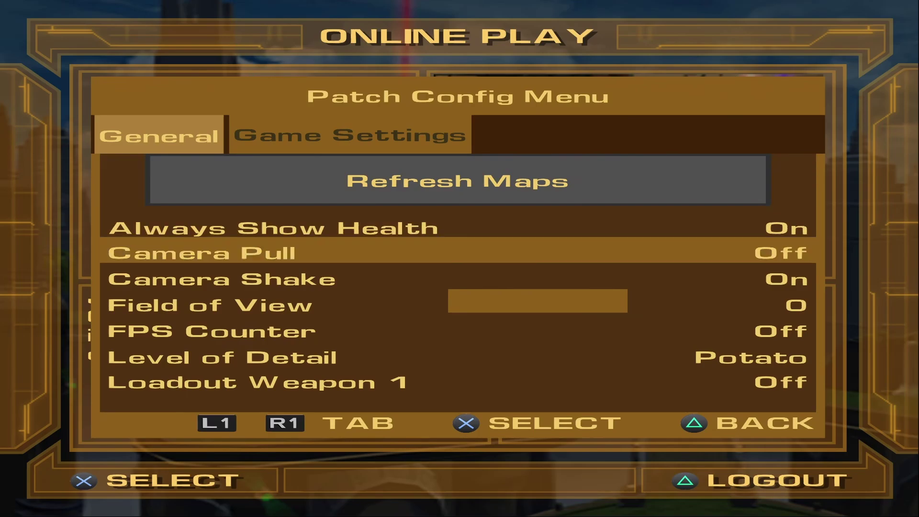
pyautogui.press('Down')
pyautogui.press('Return')
# Set Field of View to 3 and Level of Detail to Normal, then leave patch settings.
pyautogui.press('Down')
pyautogui.press('Right')
pyautogui.press('Right')
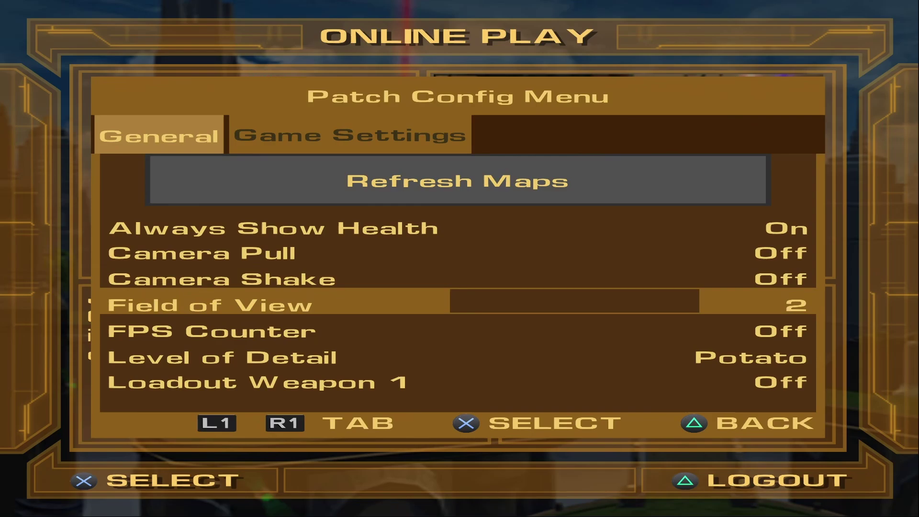
pyautogui.press('Right')
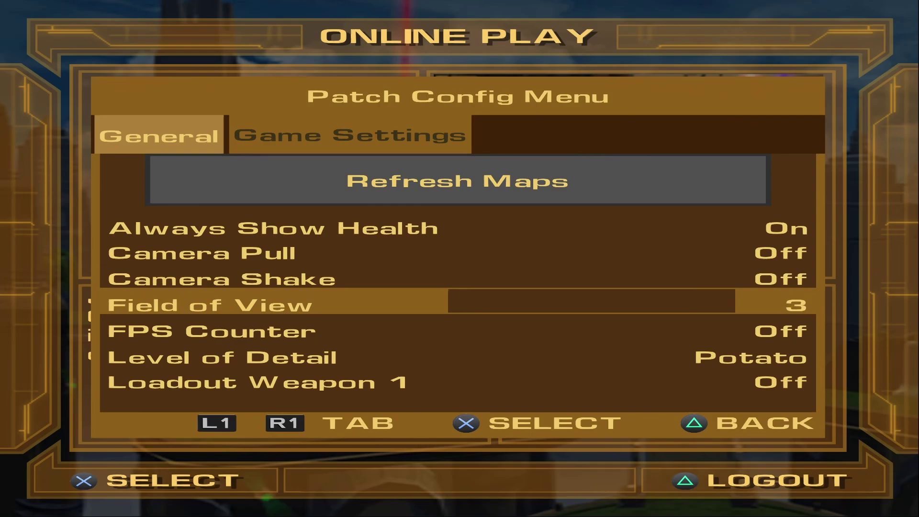
pyautogui.press('Down')
pyautogui.press('Down')
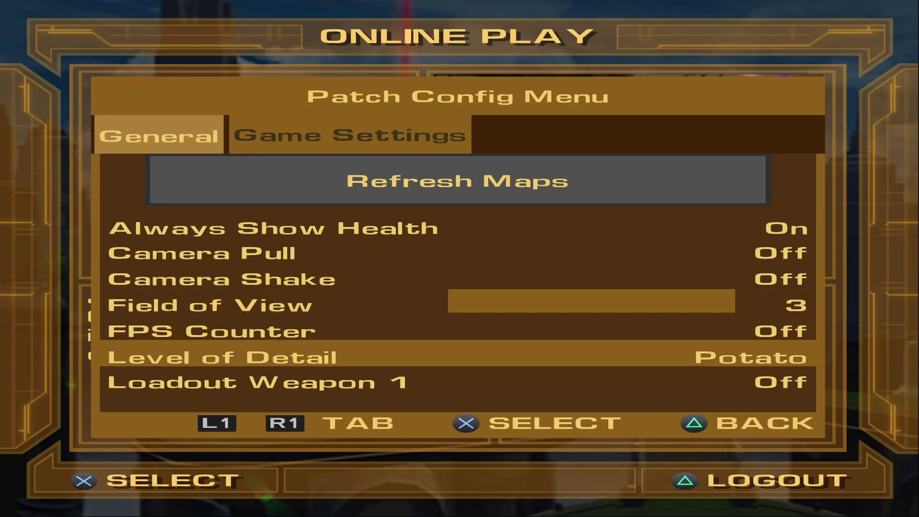
pyautogui.press('Right')
pyautogui.press('Right')
pyautogui.press('Down')
pyautogui.press('Down')
pyautogui.press('Down')
pyautogui.press('Down')
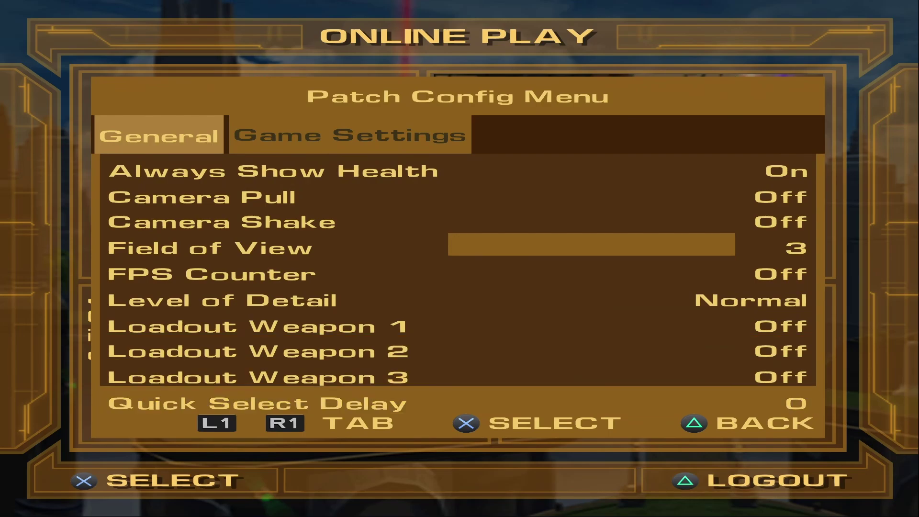
pyautogui.press('Down')
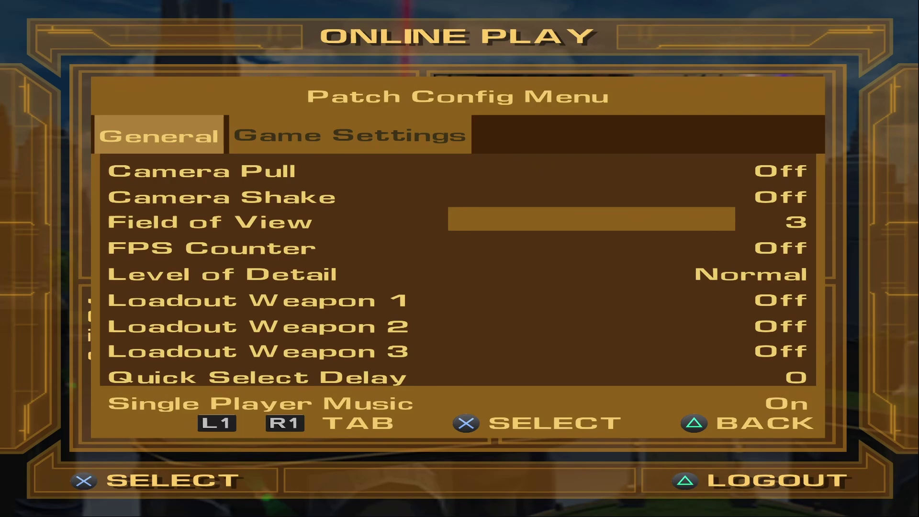
pyautogui.press('Down')
pyautogui.press('Down')
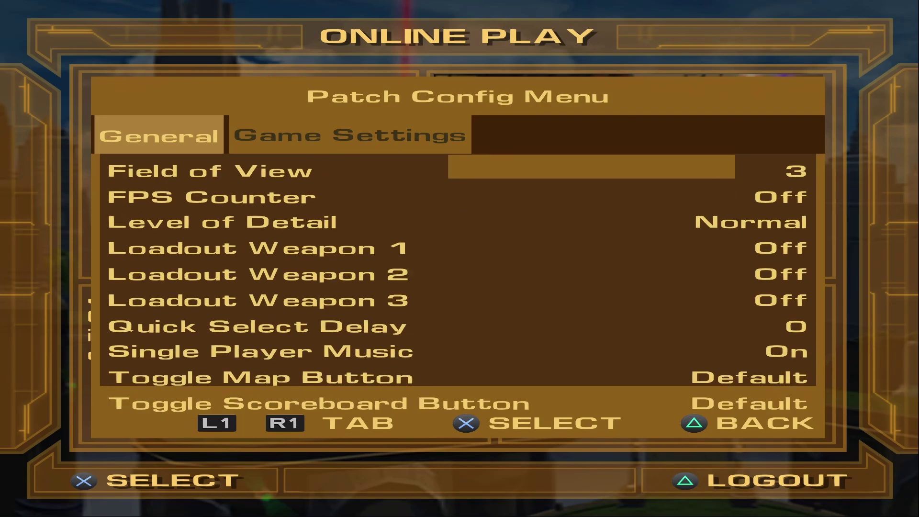
pyautogui.press('Escape')
# Start creating a game with the mode set to Deathmatch.
pyautogui.press('Down')
pyautogui.press('Return')
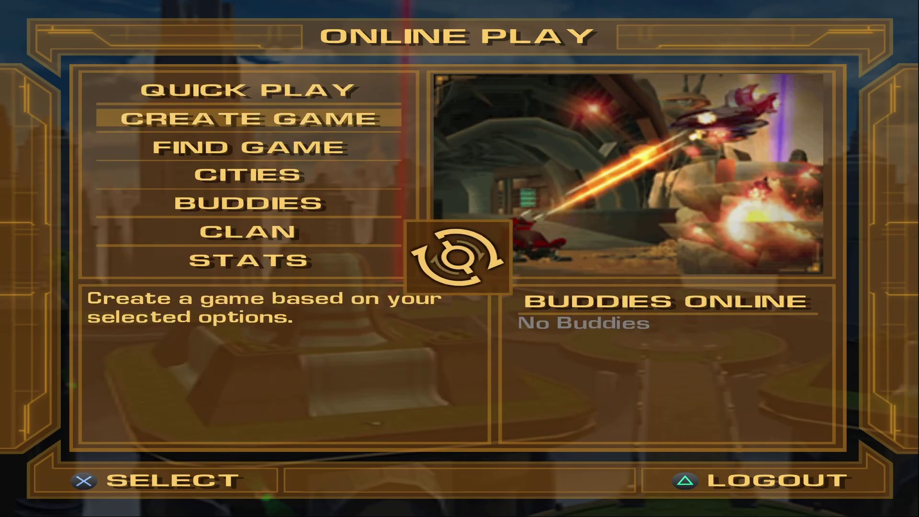
pyautogui.press('Left')
pyautogui.press('Down')
pyautogui.press('Right')
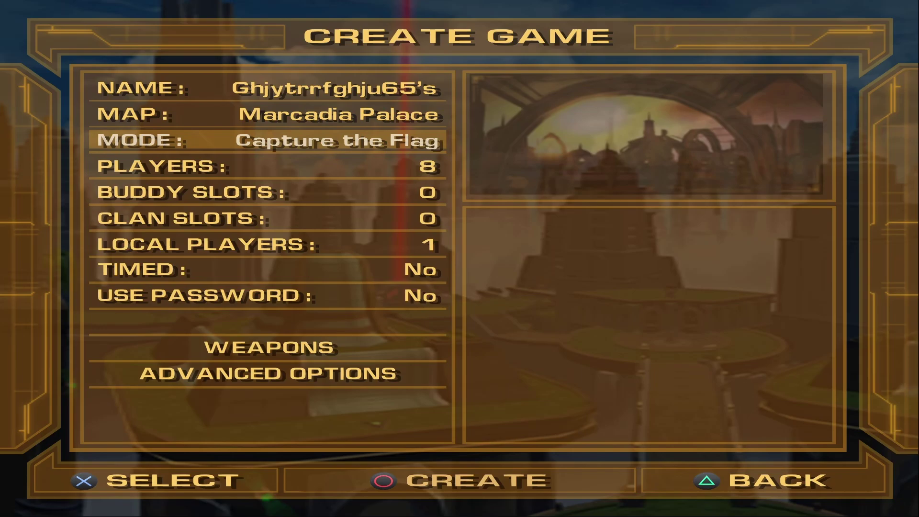
# Set the map to Korgon Outpost and bring up the weapon choices.
pyautogui.press('Right')
pyautogui.press('Up')
pyautogui.press('Right')
pyautogui.press('Right')
pyautogui.press('Right')
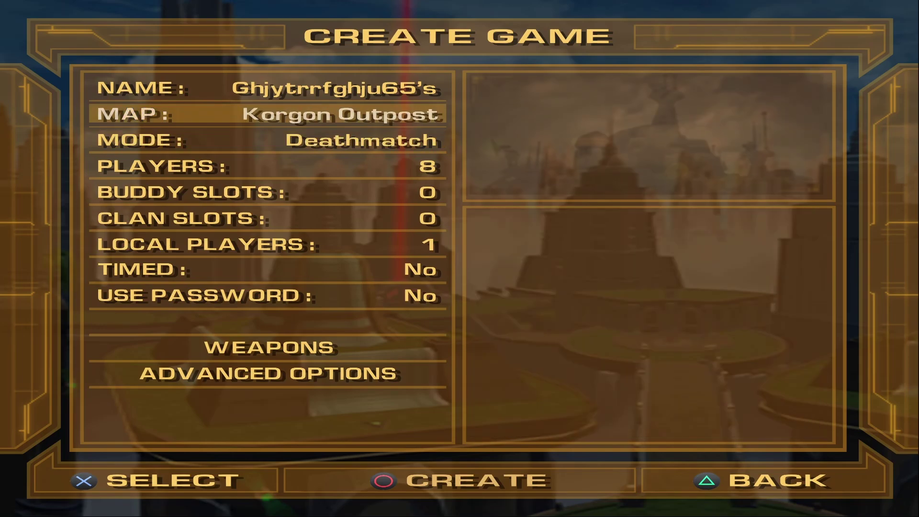
pyautogui.press('Up')
pyautogui.press('Up')
pyautogui.press('Up')
pyautogui.press('Return')
pyautogui.press('Return')
pyautogui.press('Right')
pyautogui.press('Return')
pyautogui.press('Right')
# Review the weapons and advanced options, then create the game into its staging lobby.
pyautogui.press('Up')
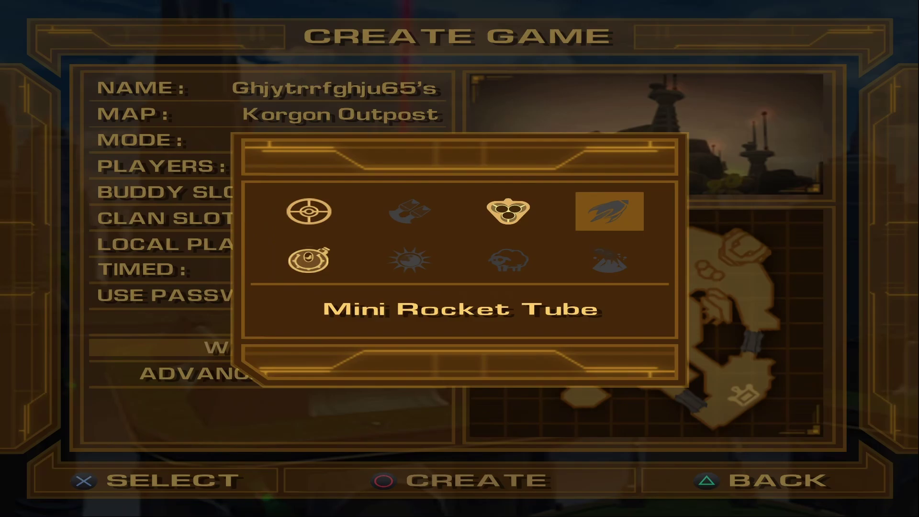
pyautogui.press('Escape')
pyautogui.press('Down')
pyautogui.press('Return')
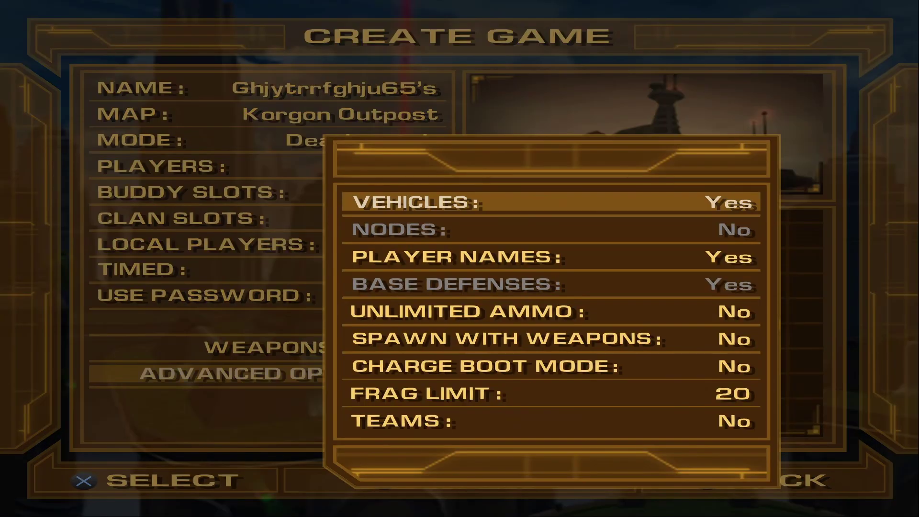
pyautogui.press('Return')
pyautogui.press('Down')
pyautogui.press('Down')
pyautogui.press('Return')
pyautogui.press('Down')
pyautogui.press('Return')
pyautogui.press('Down')
pyautogui.press('Return')
pyautogui.press('Down')
pyautogui.press('Down')
pyautogui.press('Escape')
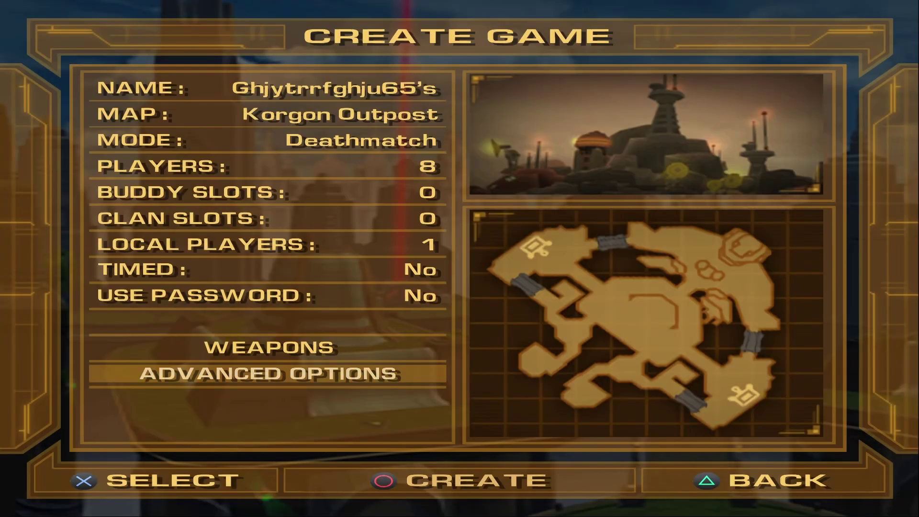
pyautogui.press('BackSpace')
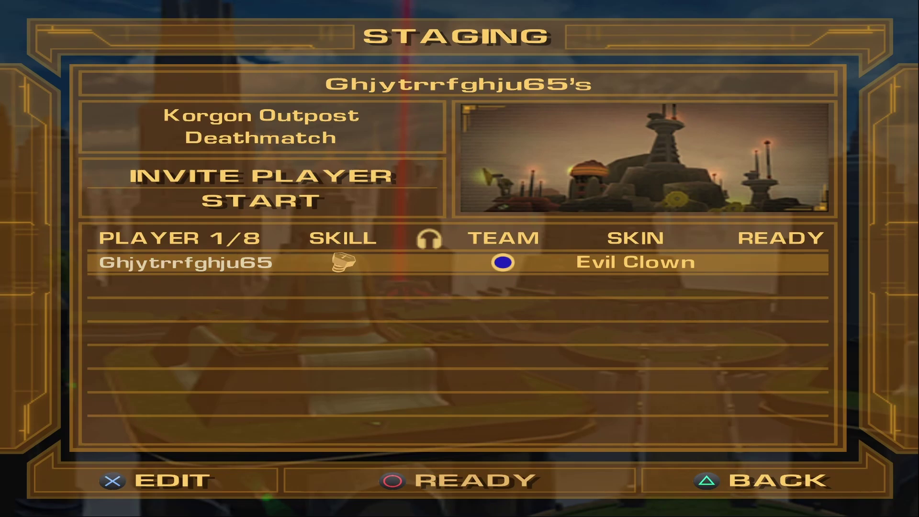
# Open the lobby's patch Game Settings and cycle Map Override from Bakisi Isles V2 to Daxx.
pyautogui.press('Tab')
pyautogui.press('e')
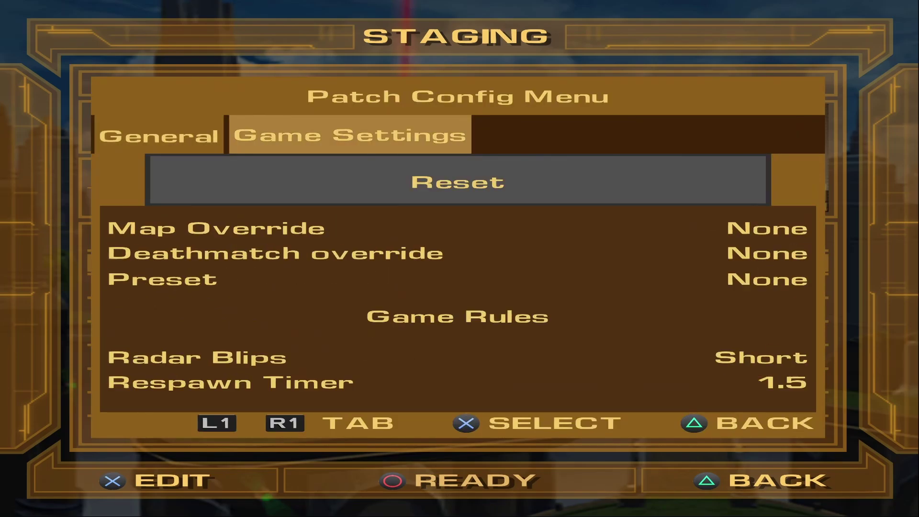
pyautogui.press('Down')
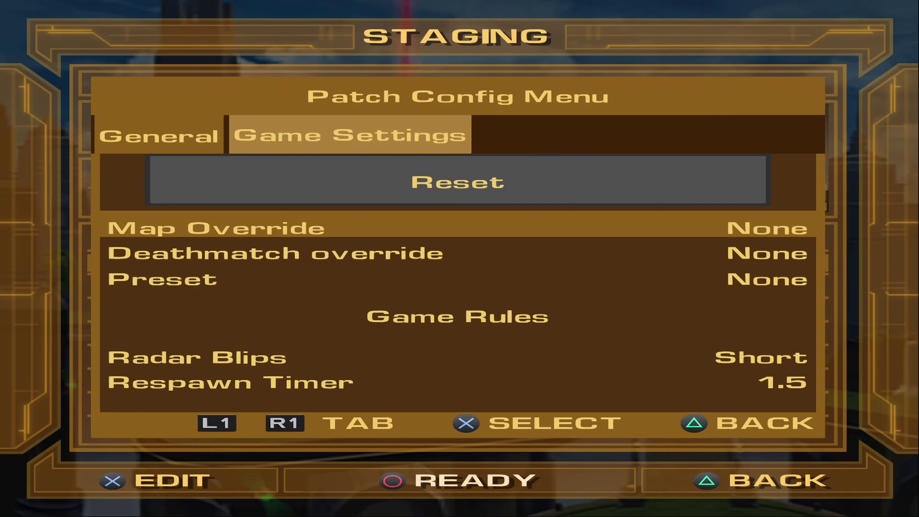
pyautogui.press('Right')
pyautogui.press('Right')
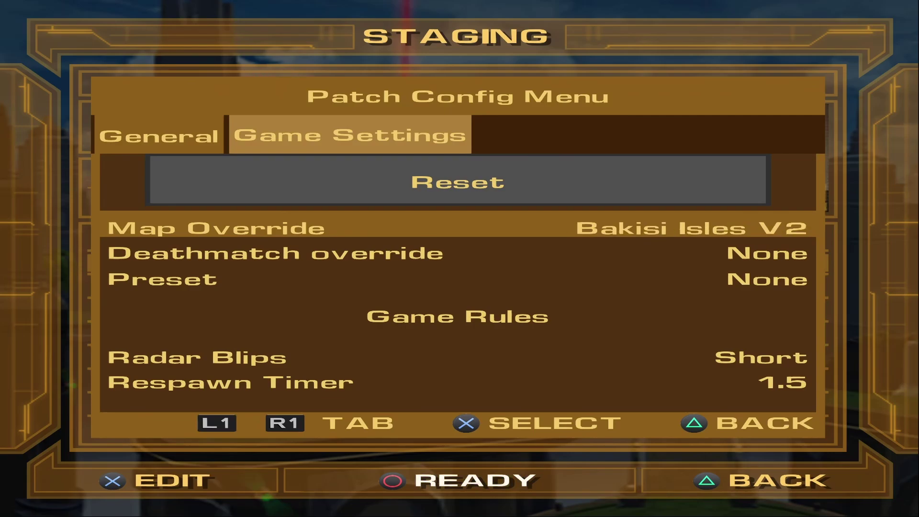
pyautogui.press('Right')
pyautogui.press('Right')
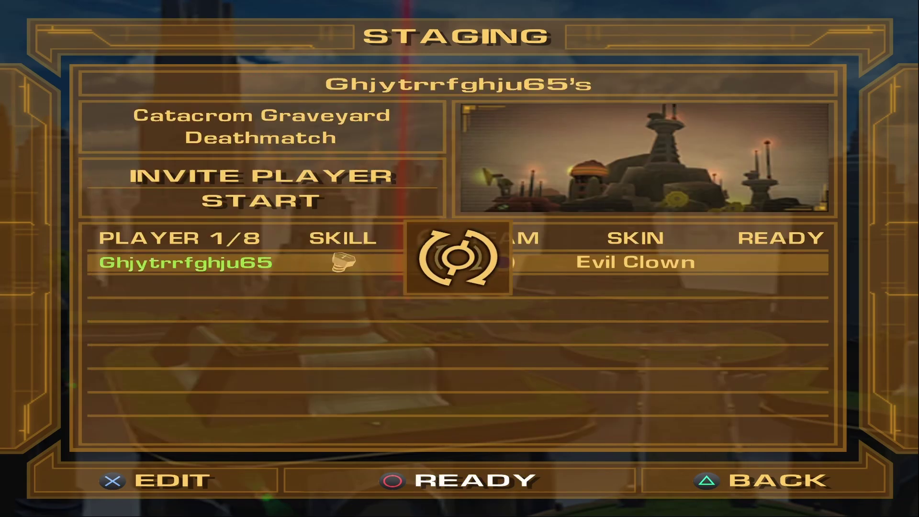
pyautogui.press('Right')
pyautogui.press('Right')
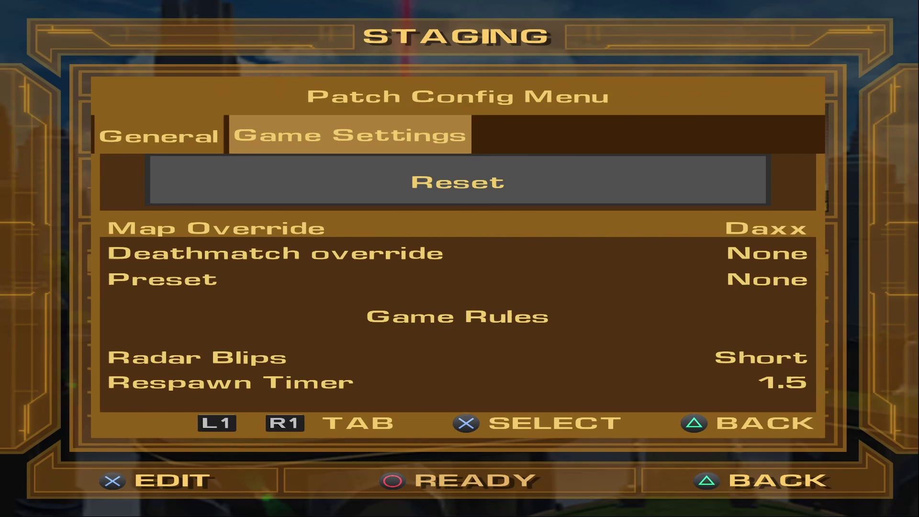
# Cycle Map Override on through Dox Isle, Florana, Kerwan Skatepark and Maraxus Prison to Sarathos Swamp.
pyautogui.press('Right')
pyautogui.press('Right')
pyautogui.press('Right')
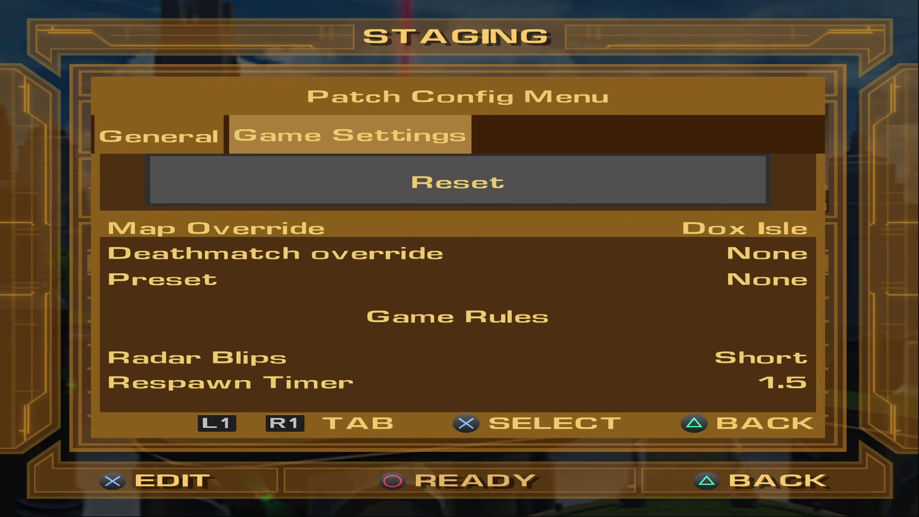
pyautogui.press('Right')
pyautogui.press('Right')
pyautogui.press('Right')
pyautogui.press('Right')
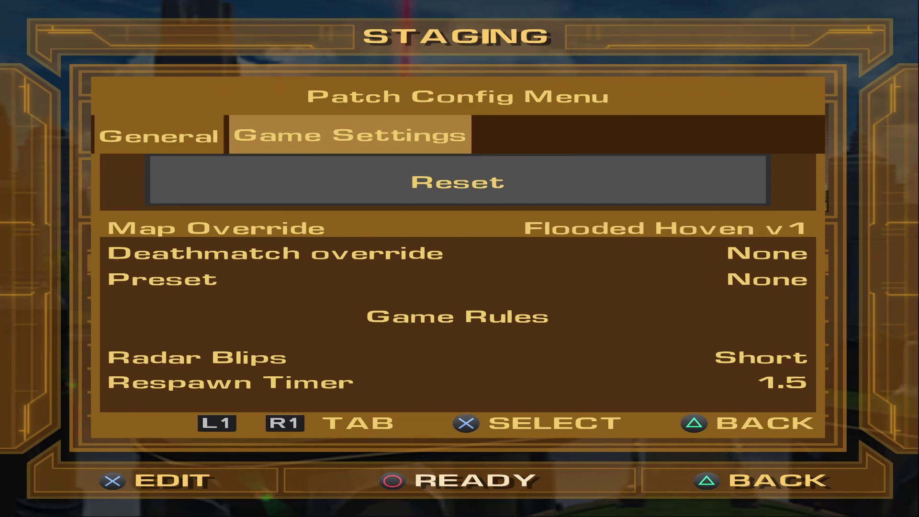
pyautogui.press('Right')
pyautogui.press('Right')
pyautogui.press('Right')
pyautogui.press('Right')
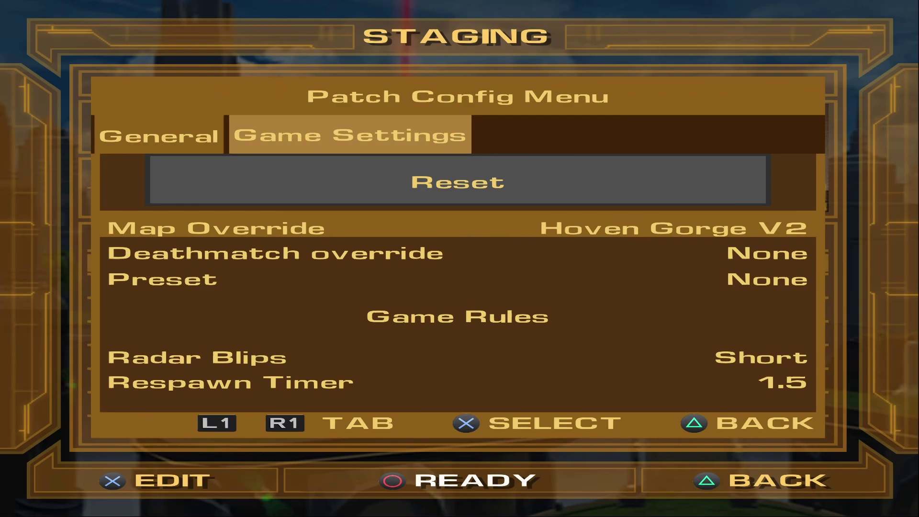
pyautogui.press('Right')
pyautogui.press('Right')
pyautogui.press('Right')
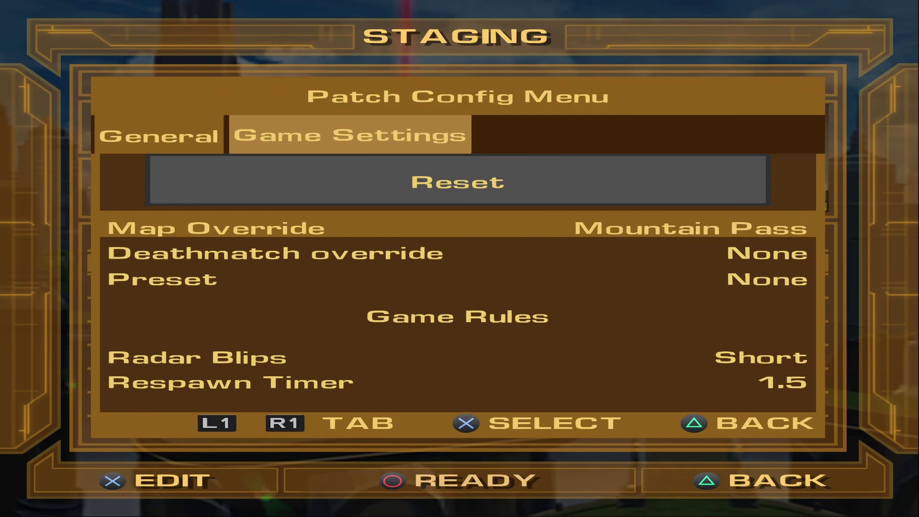
pyautogui.press('Right')
pyautogui.press('Right')
pyautogui.press('Right')
pyautogui.press('Right')
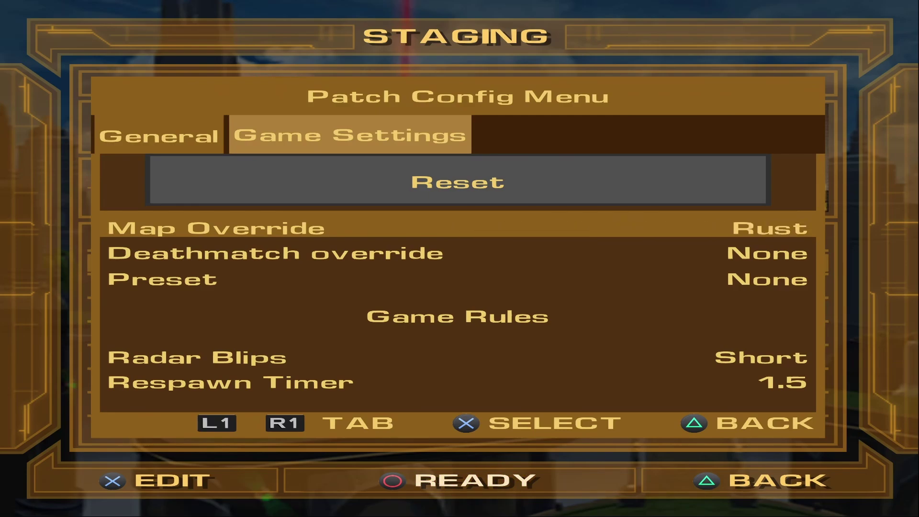
pyautogui.press('Right')
pyautogui.press('Right')
pyautogui.press('Right')
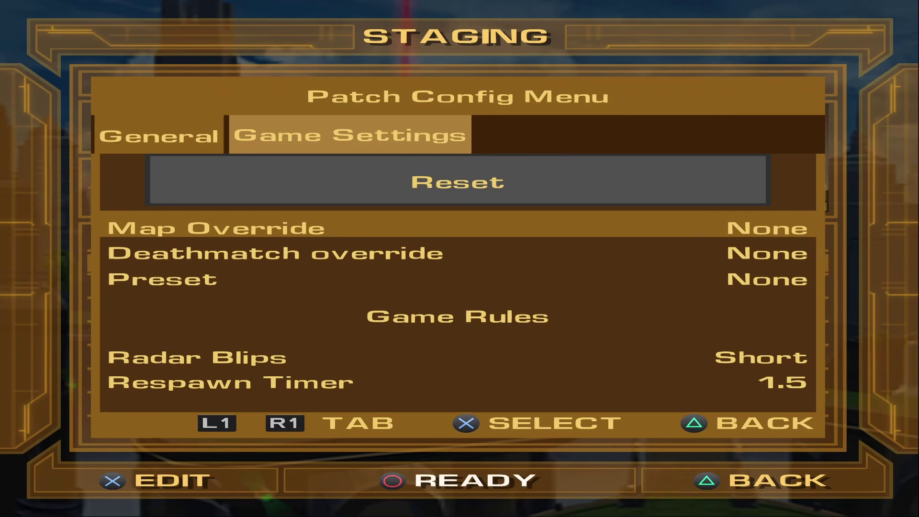
pyautogui.press('Down')
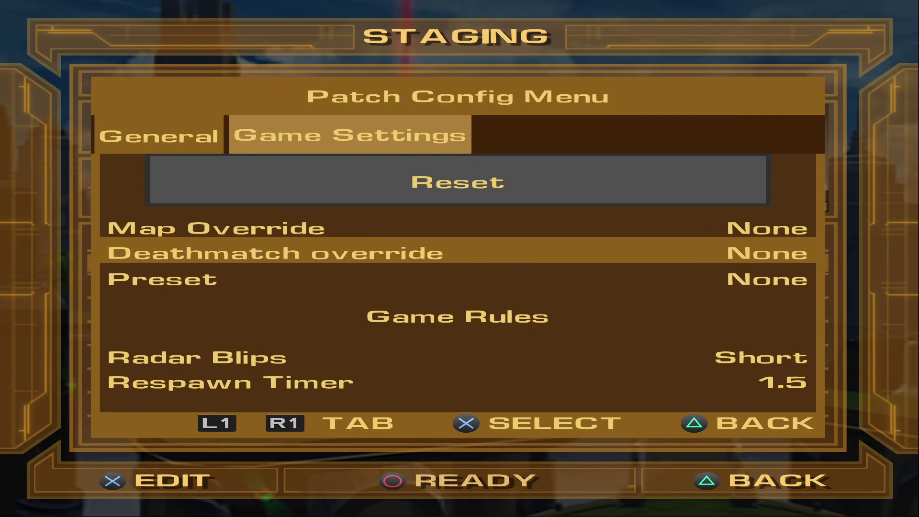
# Browse the game rules down to Player Turrets and back up to Preset.
pyautogui.press('Down')
pyautogui.press('Down')
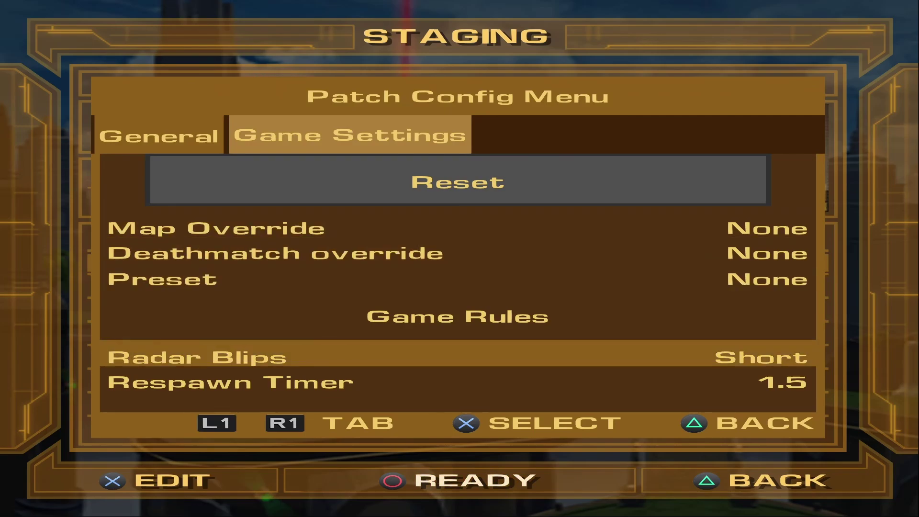
pyautogui.press('Down')
pyautogui.press('Down')
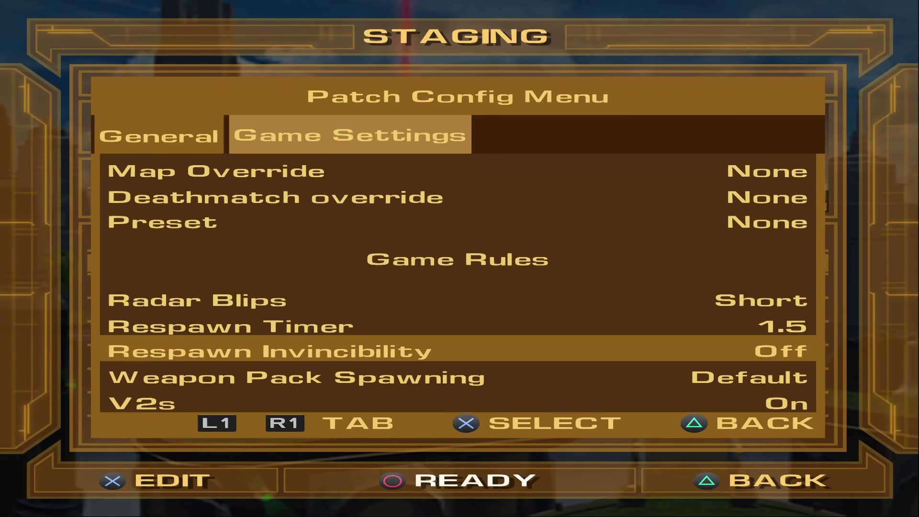
pyautogui.press('Down')
pyautogui.press('Down')
pyautogui.press('Down')
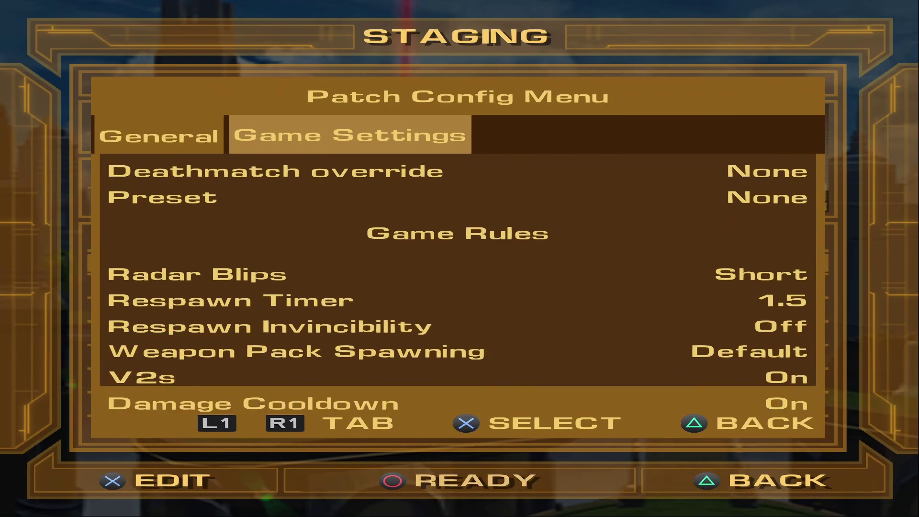
pyautogui.press('Down')
pyautogui.press('Down')
pyautogui.press('Down')
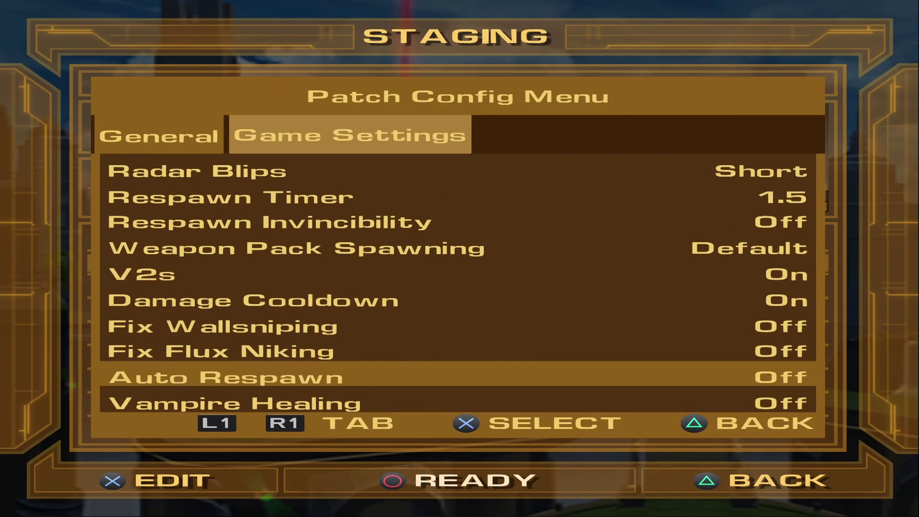
pyautogui.press('Down')
pyautogui.press('Down')
pyautogui.press('Down')
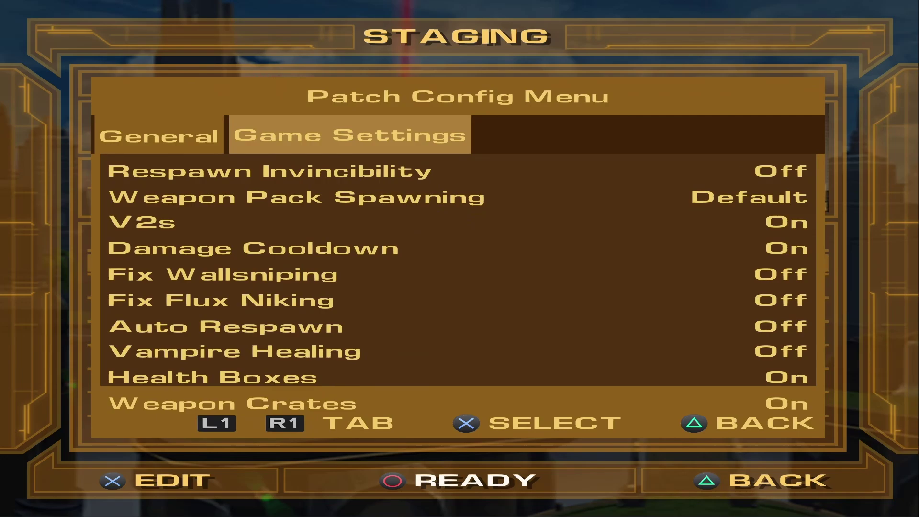
pyautogui.press('Down')
pyautogui.press('Down')
pyautogui.press('Down')
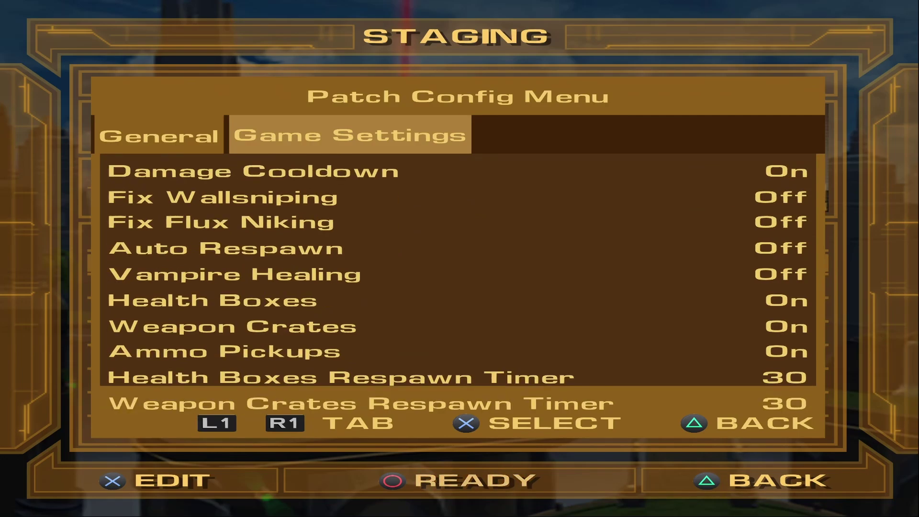
pyautogui.press('Down')
pyautogui.press('Down')
pyautogui.press('Down')
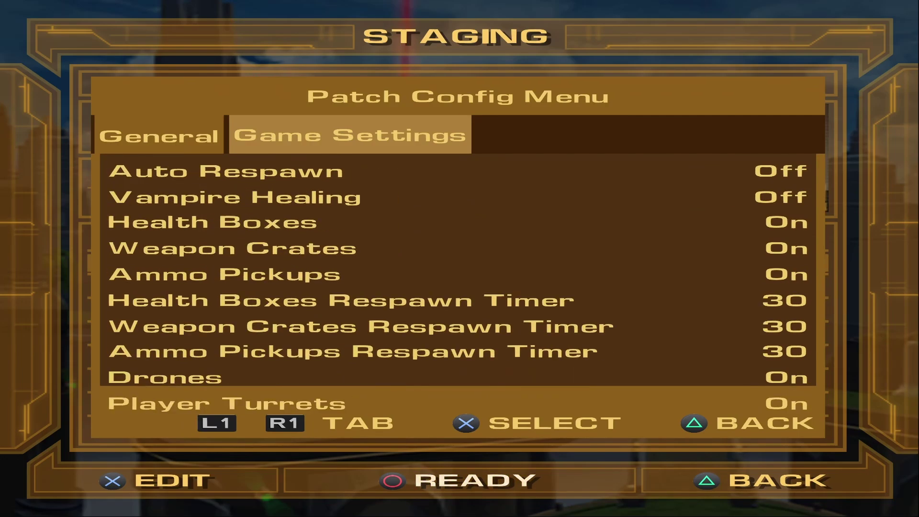
pyautogui.press('Down')
pyautogui.press('Down')
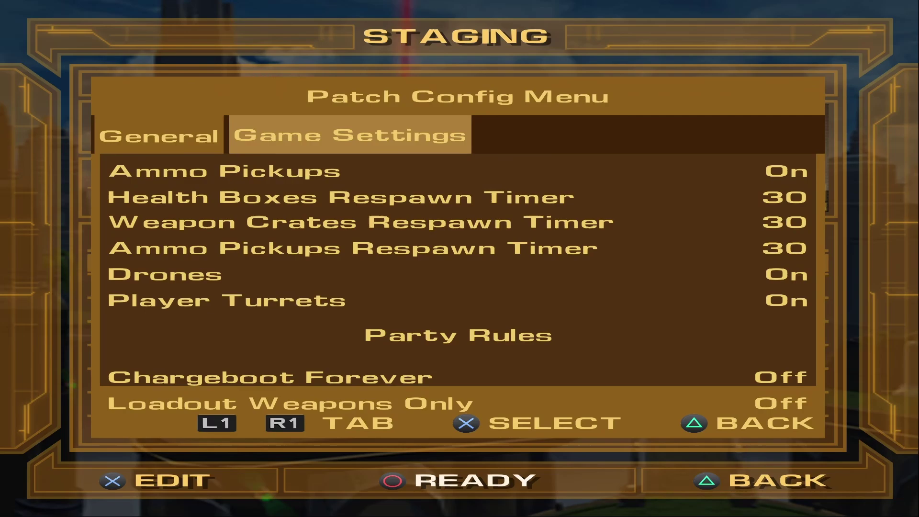
pyautogui.press('Up')
pyautogui.press('Up')
pyautogui.press('Up')
pyautogui.press('Up')
pyautogui.press('Up')
pyautogui.press('Up')
pyautogui.press('Up')
pyautogui.press('Up')
pyautogui.press('Up')
pyautogui.press('Up')
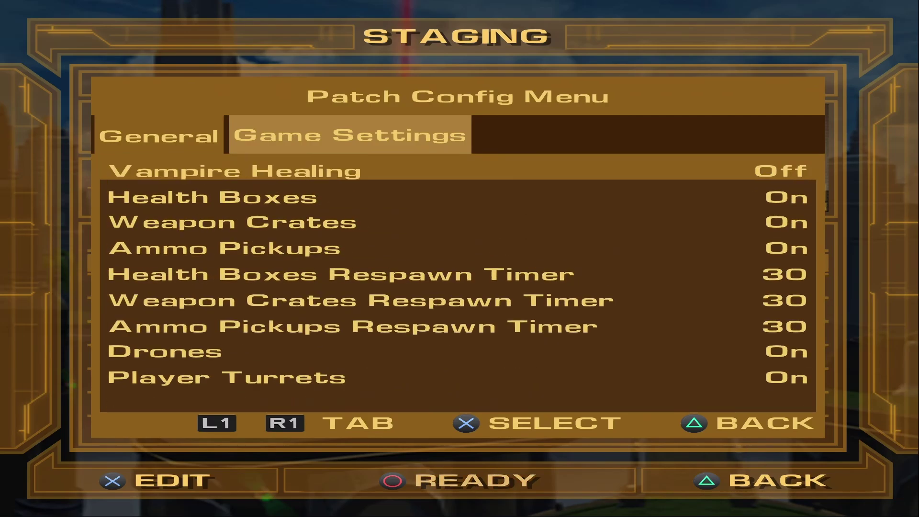
pyautogui.press('Up')
pyautogui.press('Up')
pyautogui.press('Up')
pyautogui.press('Up')
pyautogui.press('Up')
pyautogui.press('Up')
pyautogui.press('Up')
pyautogui.press('Up')
pyautogui.press('Up')
pyautogui.press('Up')
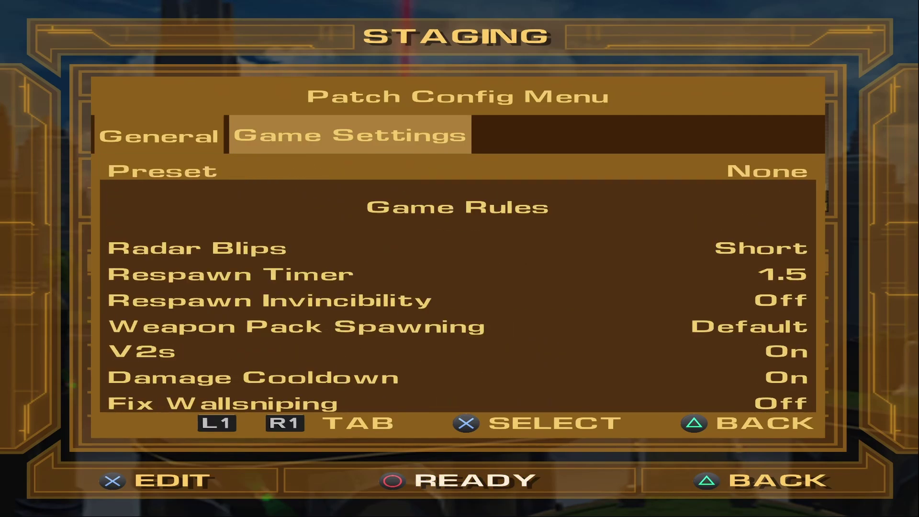
# Set the patch Preset to 1v1.
pyautogui.press('Up')
pyautogui.press('Down')
pyautogui.press('Right')
pyautogui.press('Right')
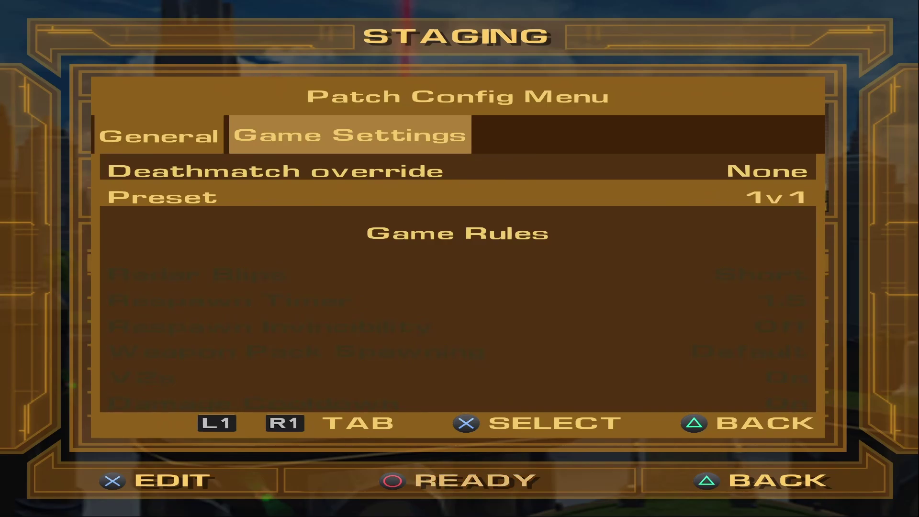
pyautogui.press('Left')
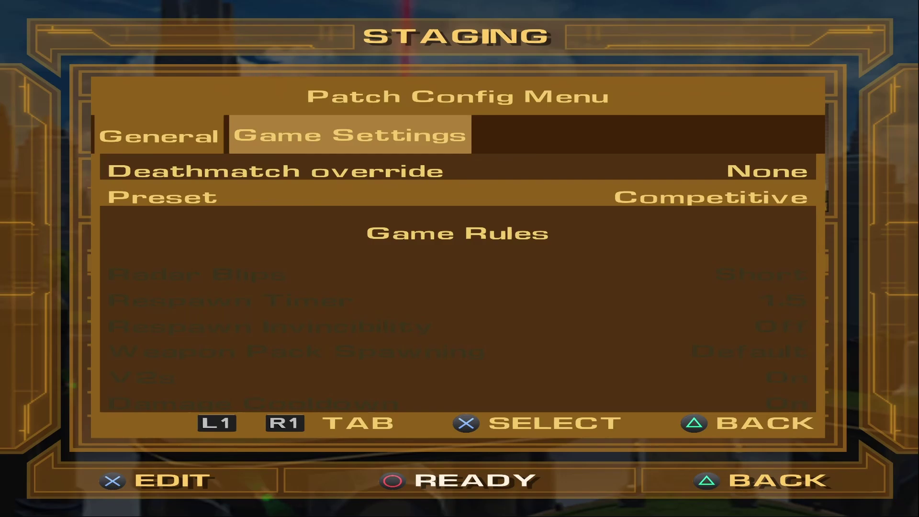
pyautogui.press('Right')
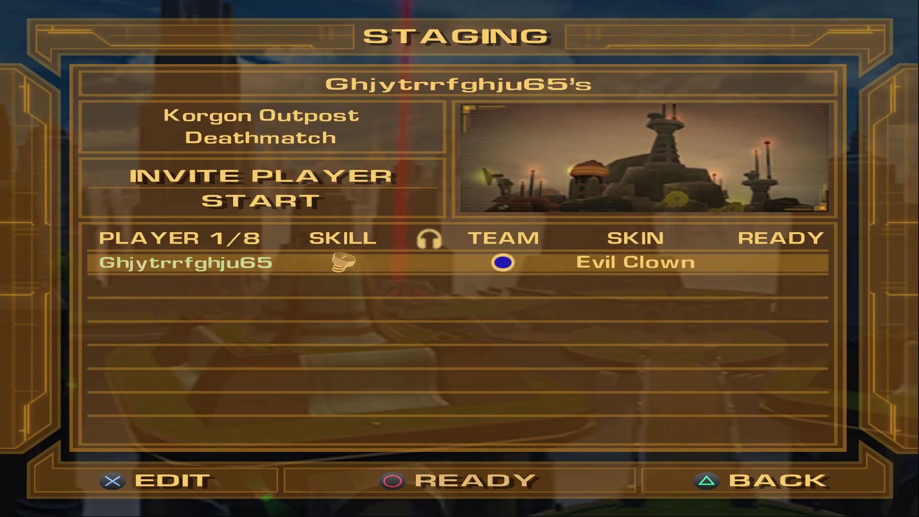
# Switch the player to another team and start the Korgon Outpost deathmatch.
pyautogui.press('Return')
pyautogui.press('Right')
pyautogui.press('Return')
pyautogui.press('Up')
pyautogui.press('Return')
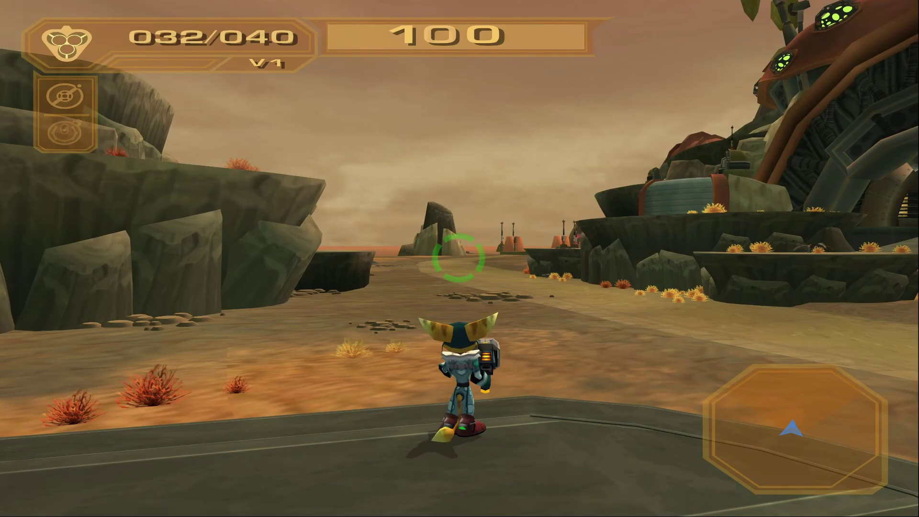
# Bring up the PCSX2 pause menu and close Up Your Arsenal.
pyautogui.press('Escape')
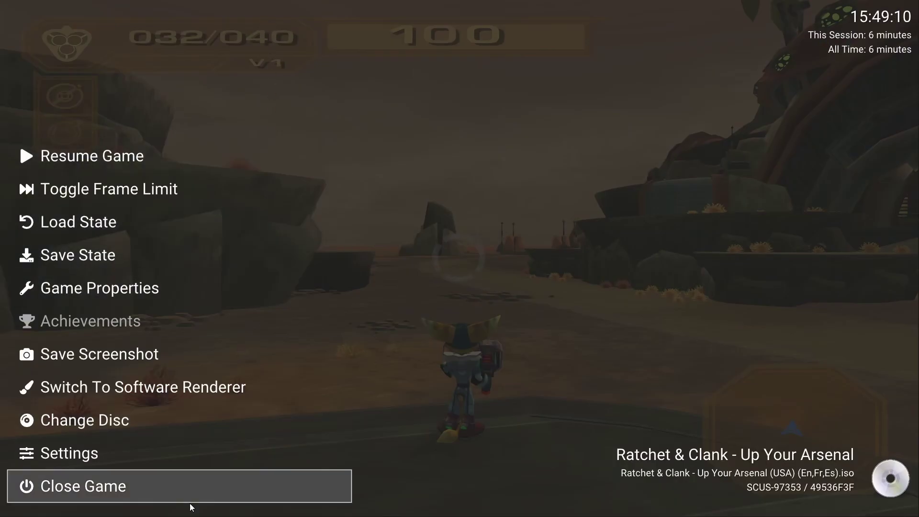
pyautogui.click(155, 483)
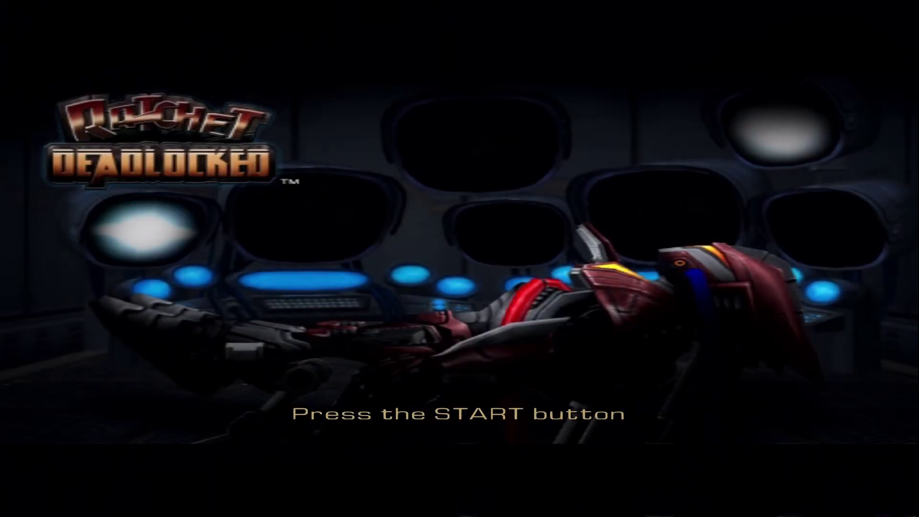
# Leave the title screen and turn 16:9 widescreen on in Game Settings.
pyautogui.press('Return')
pyautogui.press('Up')
pyautogui.press('Up')
pyautogui.press('Return')
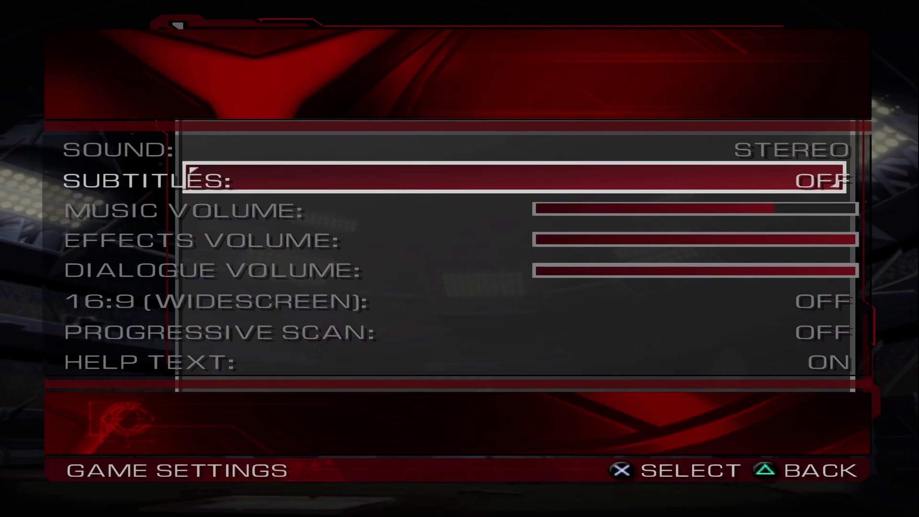
pyautogui.press('Up')
pyautogui.press('Up')
pyautogui.press('Up')
pyautogui.press('Up')
pyautogui.press('Return')
# Try progressive scan, then enter Online Play with the Online network configuration.
pyautogui.press('Down')
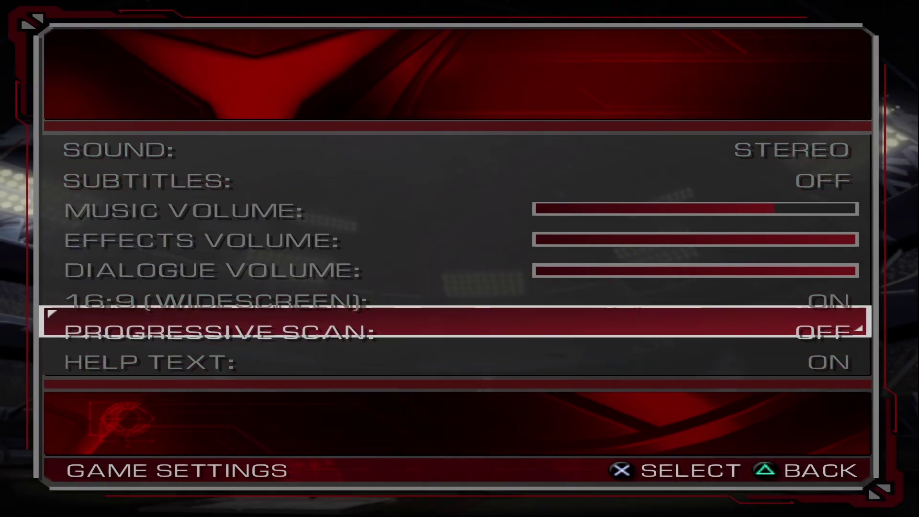
pyautogui.press('Return')
pyautogui.press('Right')
pyautogui.press('Return')
pyautogui.press('Right')
pyautogui.press('Return')
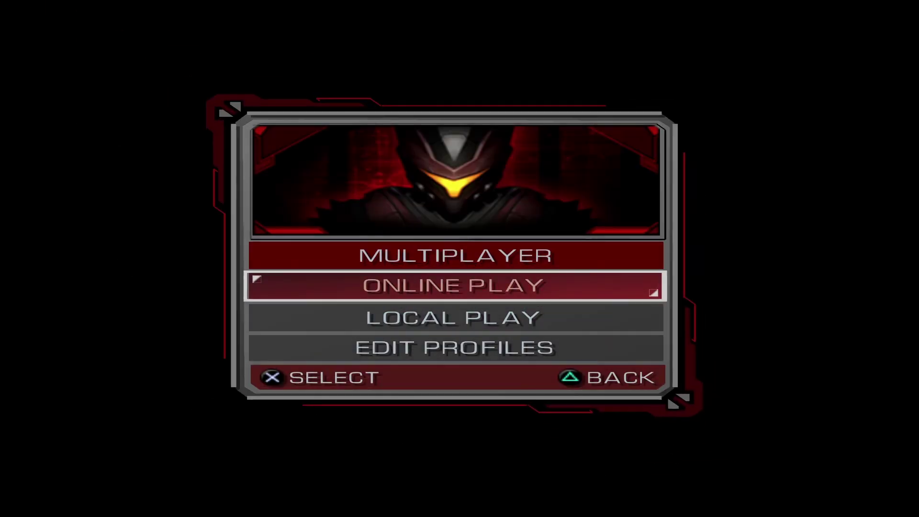
pyautogui.press('Return')
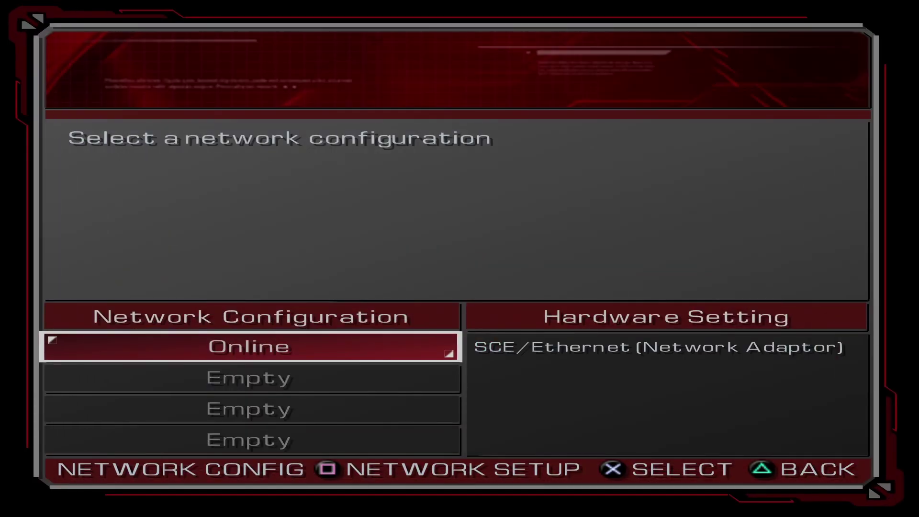
pyautogui.press('Return')
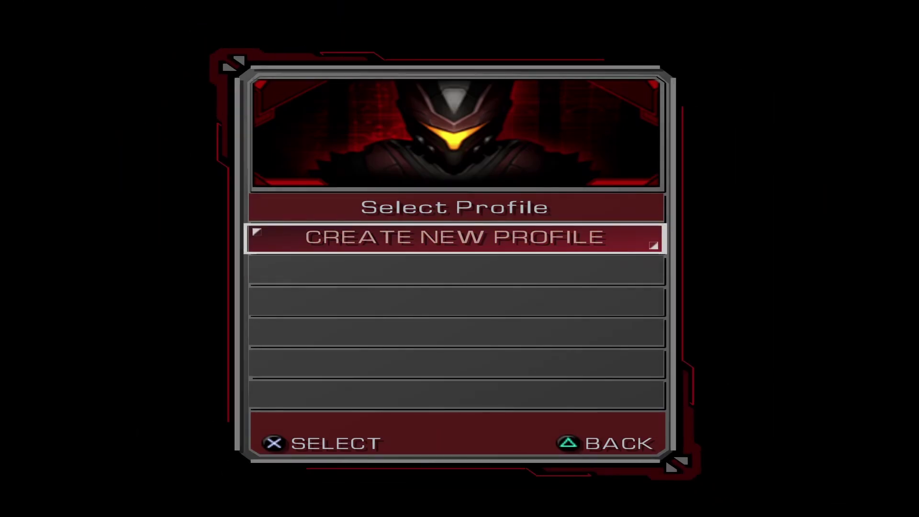
# Start a new profile, enter its username, and raise the camera speed.
pyautogui.press('Return')
pyautogui.press('Return')
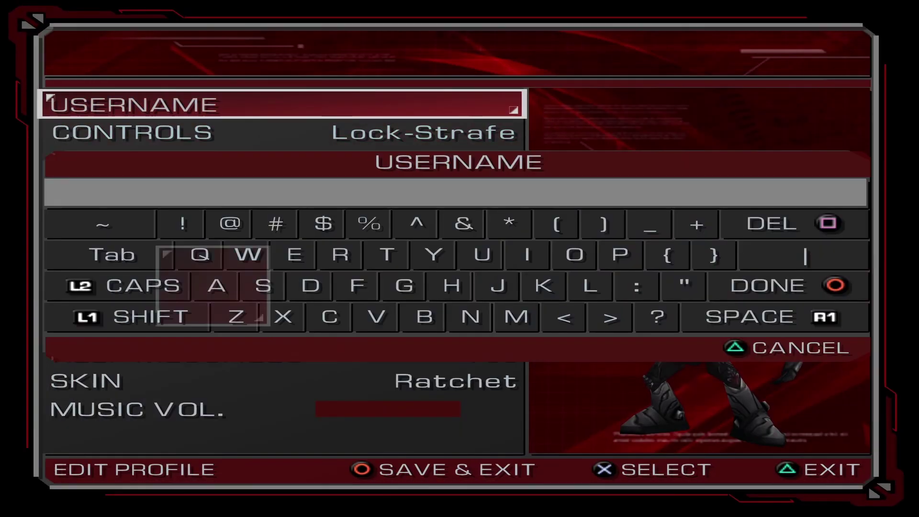
pyautogui.write('Sdfhu7nb67nm')
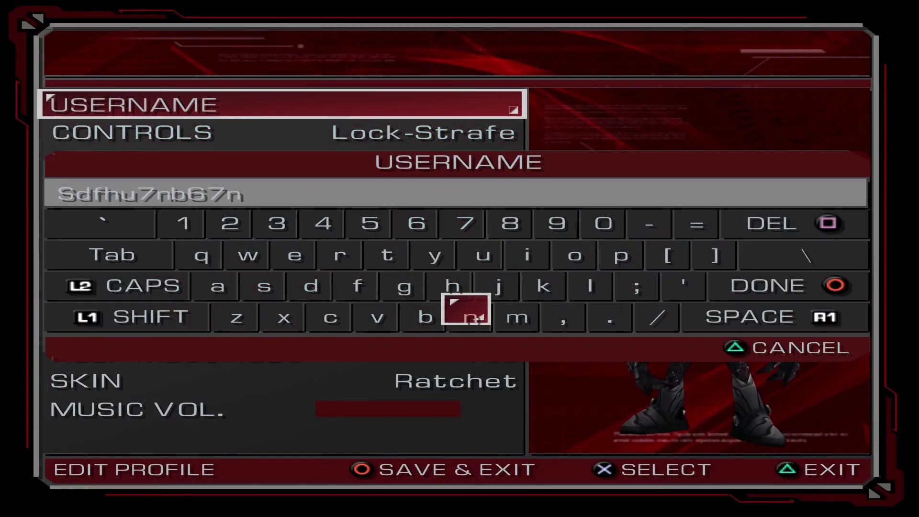
pyautogui.press('Return')
pyautogui.press('Down')
pyautogui.press('Down')
pyautogui.press('Down')
pyautogui.press('Down')
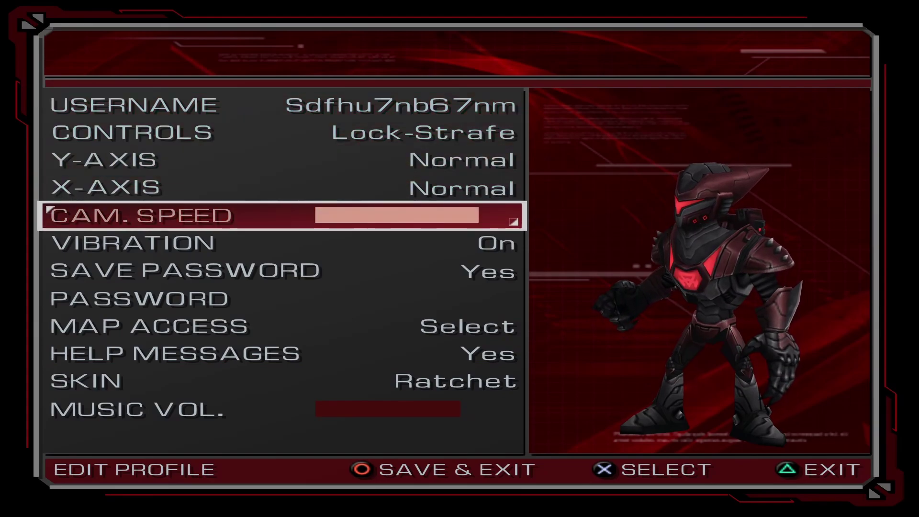
pyautogui.press('Right')
# Enter the profile's password.
pyautogui.press('Down')
pyautogui.press('Down')
pyautogui.press('Down')
pyautogui.press('Return')
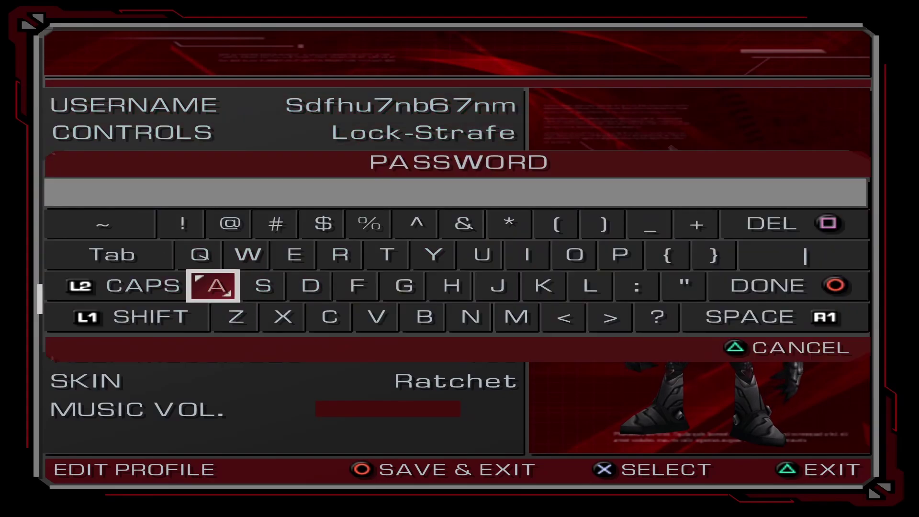
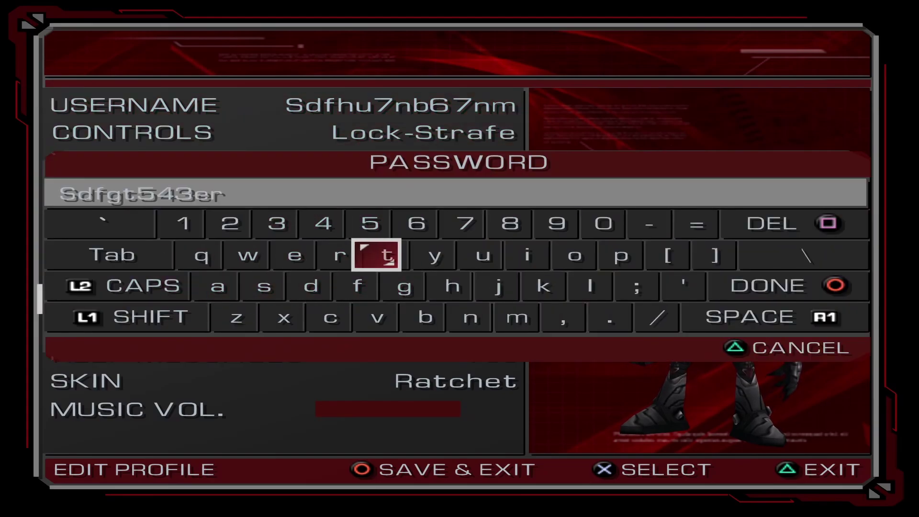
pyautogui.press('Return')
pyautogui.press('Up')
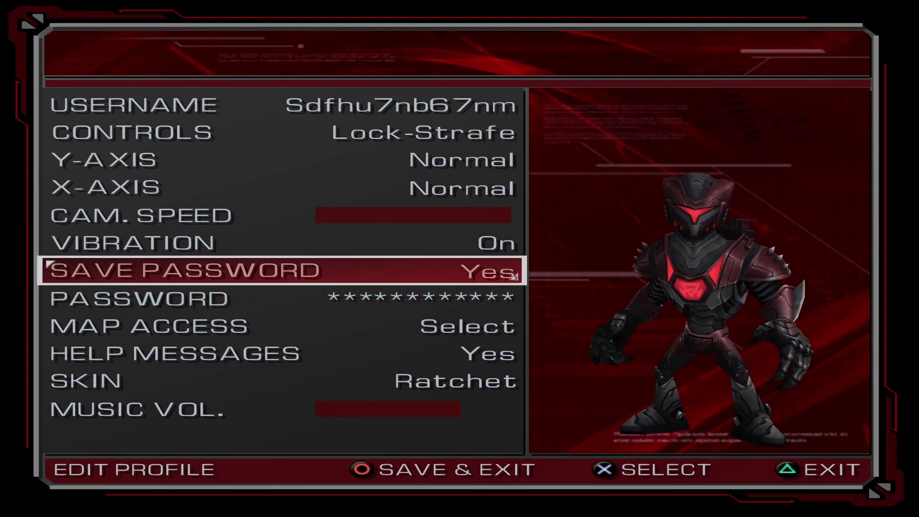
# Set the character skin to "The Muscle".
pyautogui.press('Up')
pyautogui.press('Up')
pyautogui.press('Down')
pyautogui.press('Down')
pyautogui.press('Down')
pyautogui.press('Down')
pyautogui.press('Down')
pyautogui.press('Down')
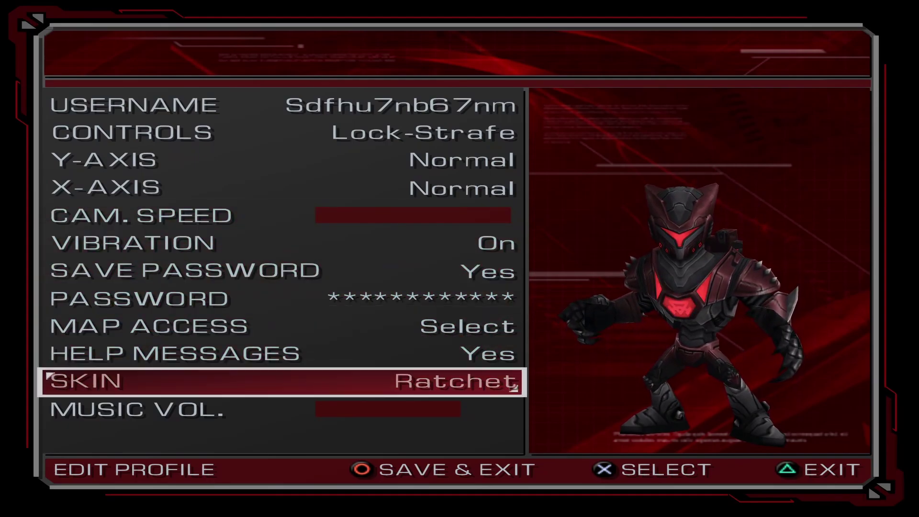
pyautogui.press('Down')
pyautogui.press('Left')
pyautogui.press('Up')
pyautogui.press('Right')
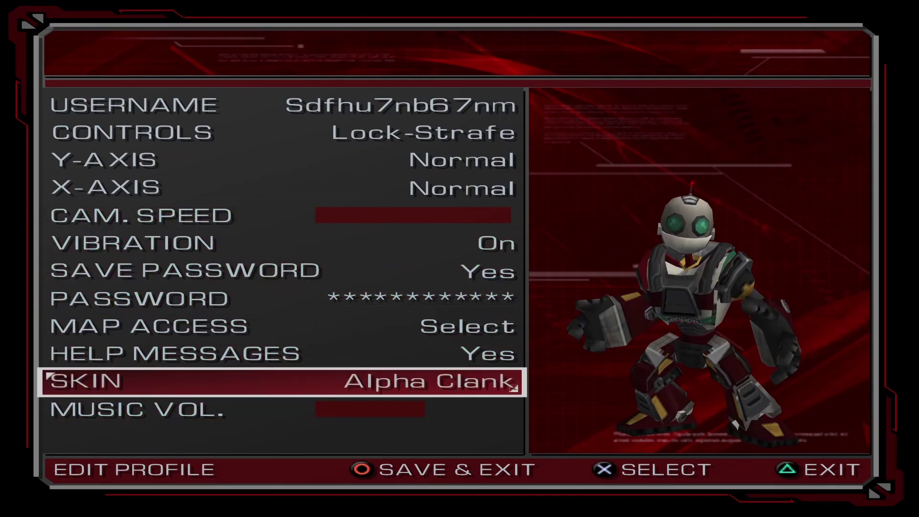
pyautogui.press('Right')
pyautogui.press('Right')
pyautogui.press('Right')
pyautogui.press('Right')
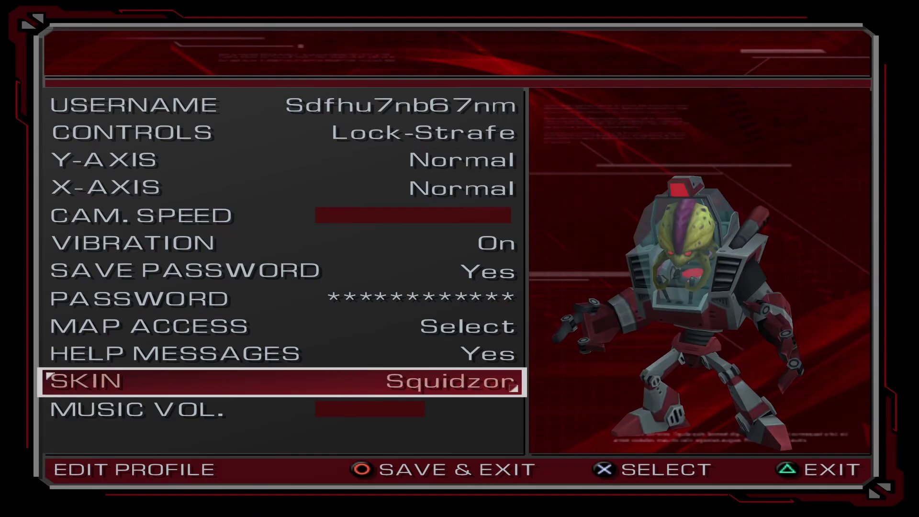
pyautogui.press('Left')
# Save the new profile and confirm.
pyautogui.press('Up')
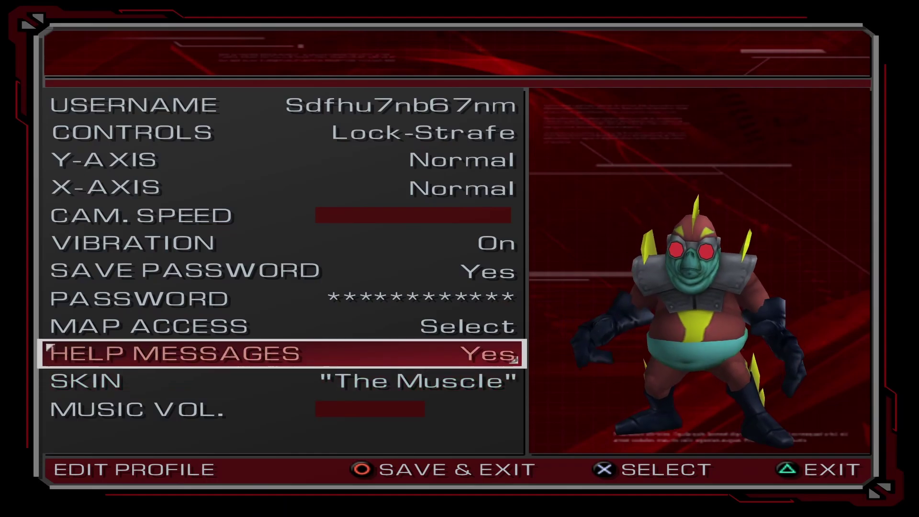
pyautogui.press('Down')
pyautogui.press('Down')
pyautogui.press('BackSpace')
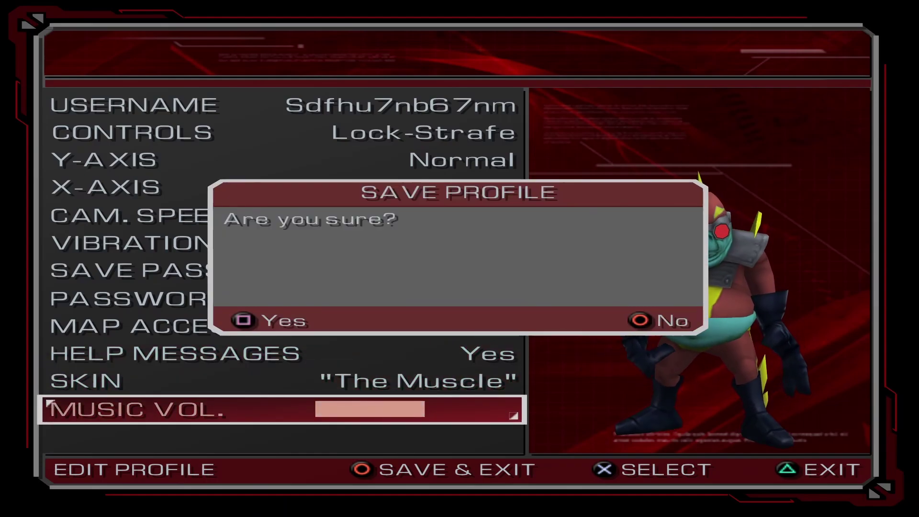
pyautogui.press('Return')
pyautogui.press('Return')
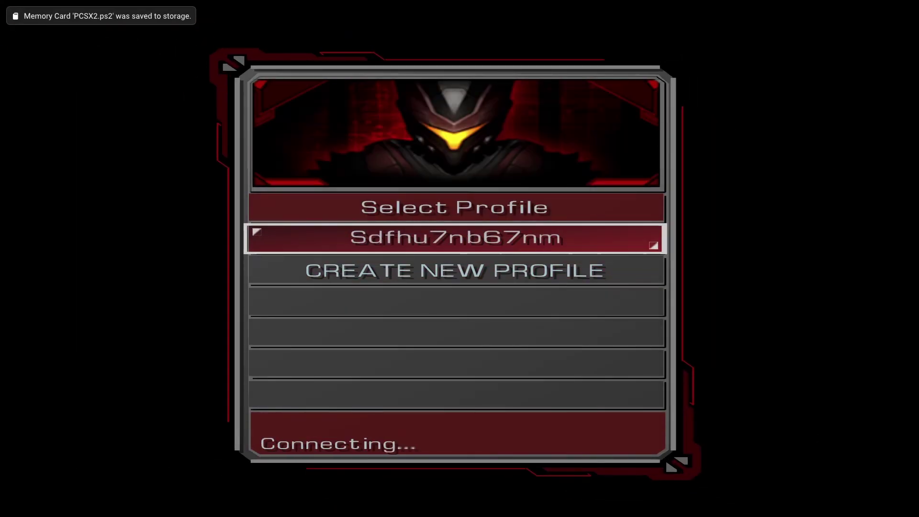
# Log in with the new profile, create its online account, accept the license, dismiss the patch notice.
pyautogui.press('Return')
pyautogui.press('Escape')
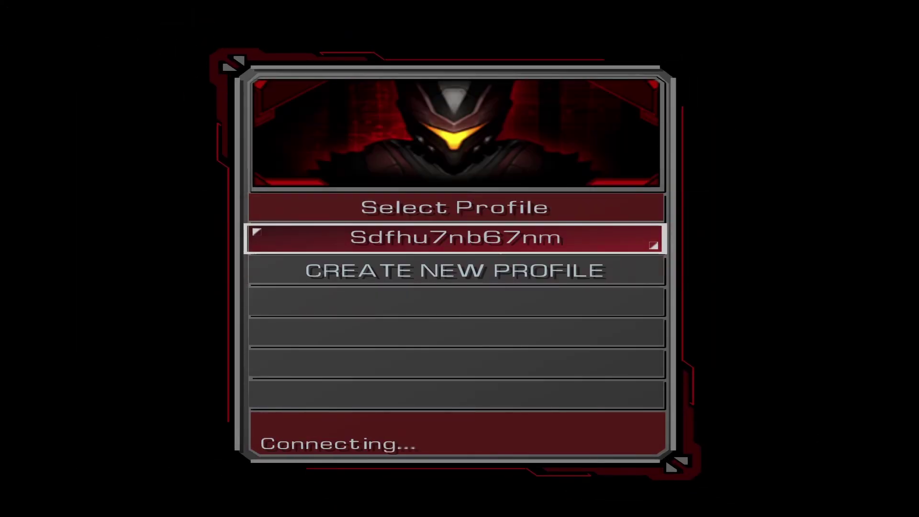
pyautogui.press('Return')
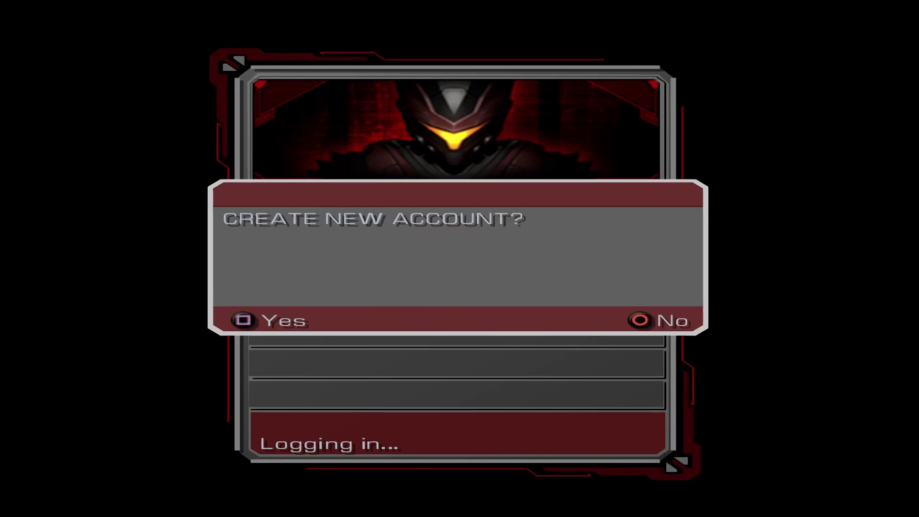
pyautogui.press('Escape')
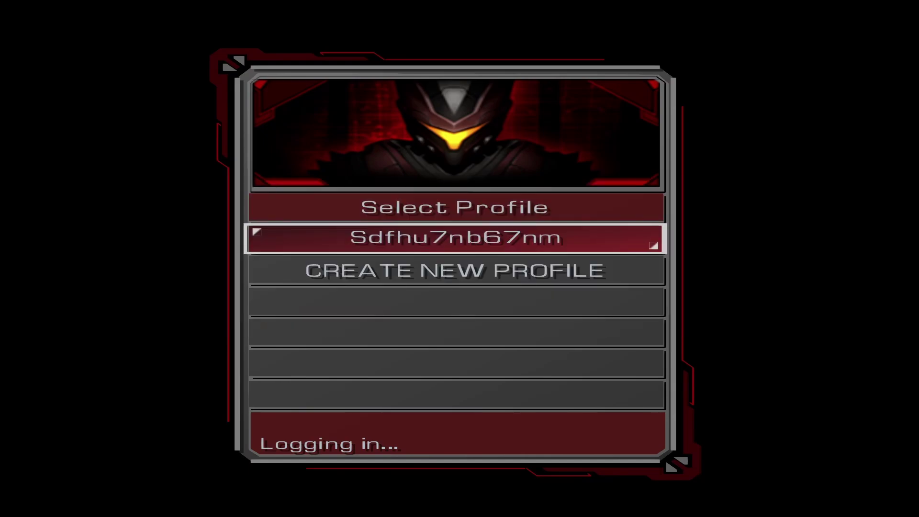
pyautogui.press('Return')
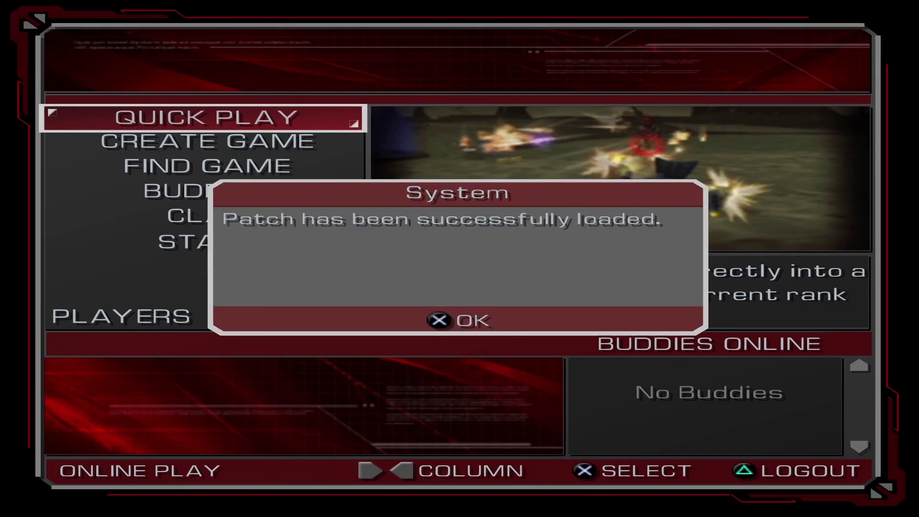
pyautogui.press('Return')
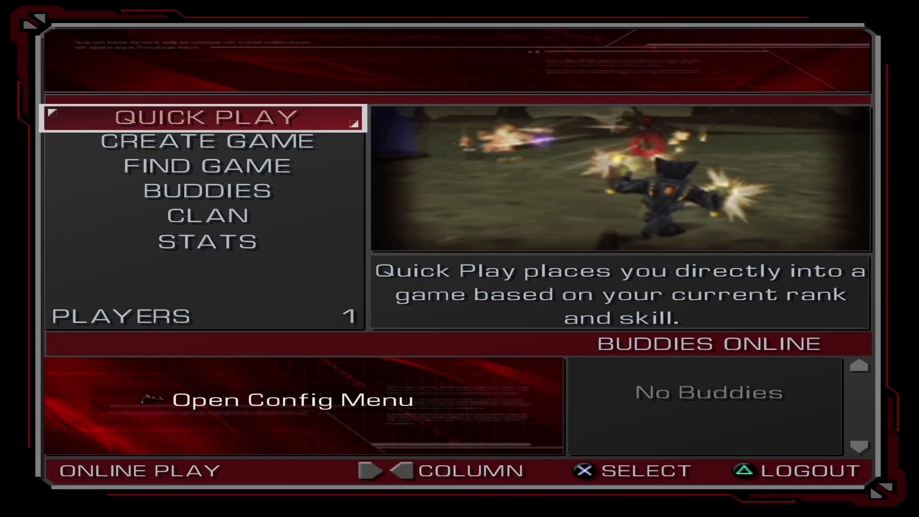
# Log out of Online Play and raise the profile's CAM. SPEED to 275%.
pyautogui.press('i')
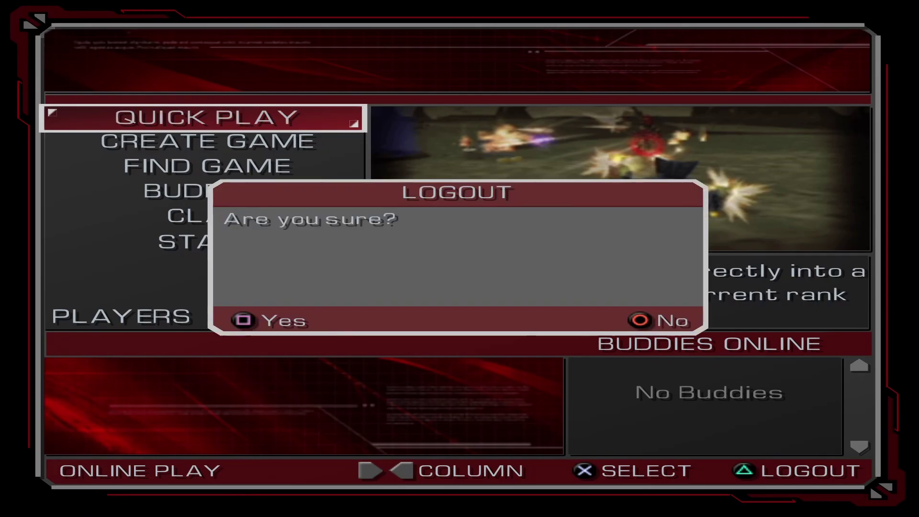
pyautogui.press('j')
pyautogui.press('l')
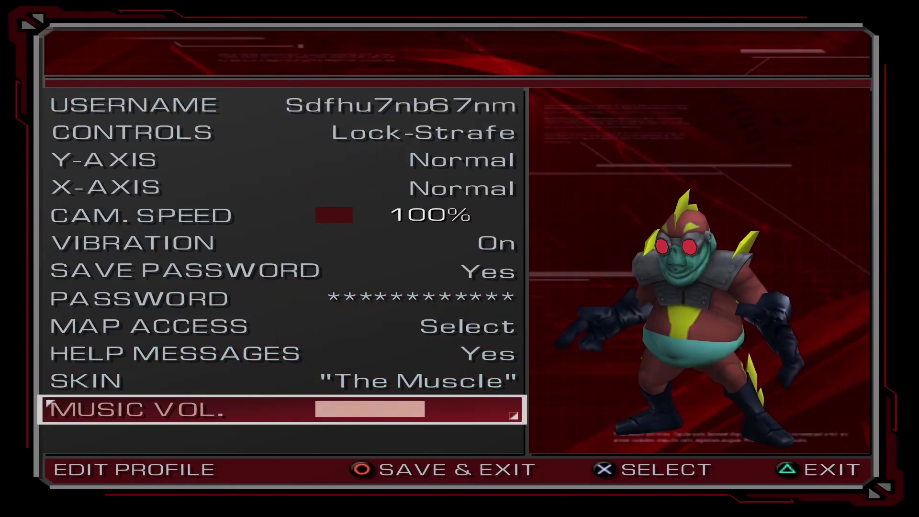
pyautogui.press('Up')
pyautogui.press('Up')
pyautogui.press('Up')
pyautogui.press('Up')
pyautogui.press('Up')
pyautogui.press('Up')
pyautogui.press('Up')
pyautogui.press('Right')
pyautogui.press('Right')
pyautogui.press('Right')
pyautogui.press('Right')
pyautogui.press('Right')
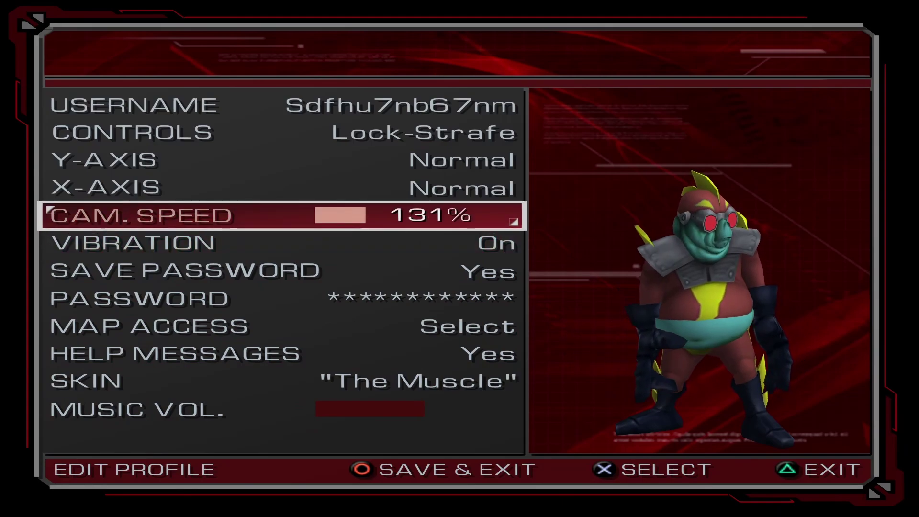
pyautogui.press('Right')
pyautogui.press('Right')
pyautogui.press('Right')
pyautogui.press('Right')
pyautogui.press('Right')
pyautogui.press('Right')
pyautogui.press('Right')
pyautogui.press('Right')
pyautogui.press('Right')
pyautogui.press('Right')
pyautogui.press('Right')
pyautogui.press('Right')
pyautogui.press('Right')
pyautogui.press('Right')
pyautogui.press('Right')
pyautogui.press('Right')
pyautogui.press('Right')
pyautogui.press('Right')
pyautogui.press('Right')
pyautogui.press('Right')
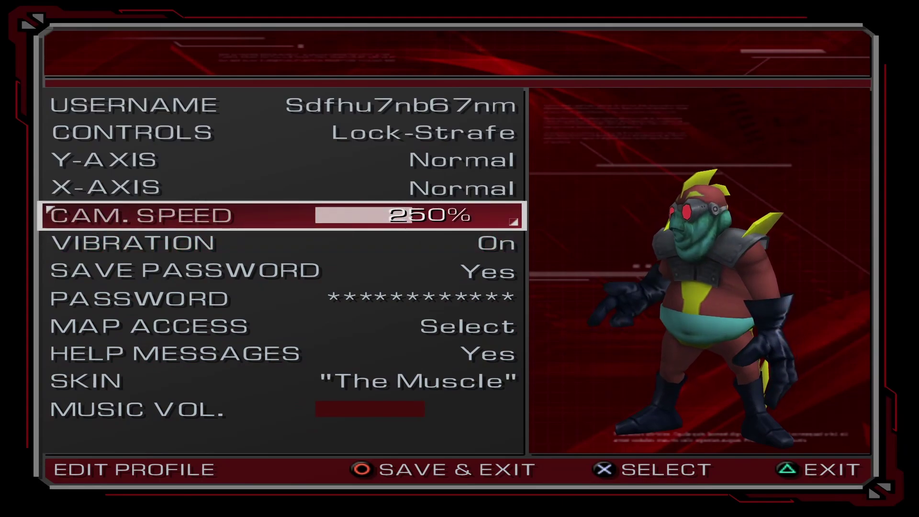
pyautogui.press('Right')
pyautogui.press('Right')
pyautogui.press('Right')
pyautogui.press('Right')
# Save the edited profile and log back in to Online Play with it.
pyautogui.press('Down')
pyautogui.press('l')
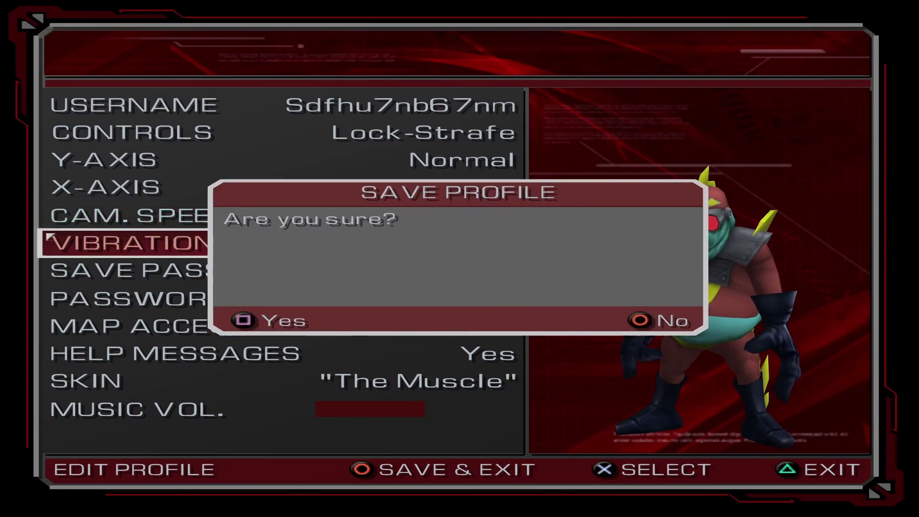
pyautogui.press('j')
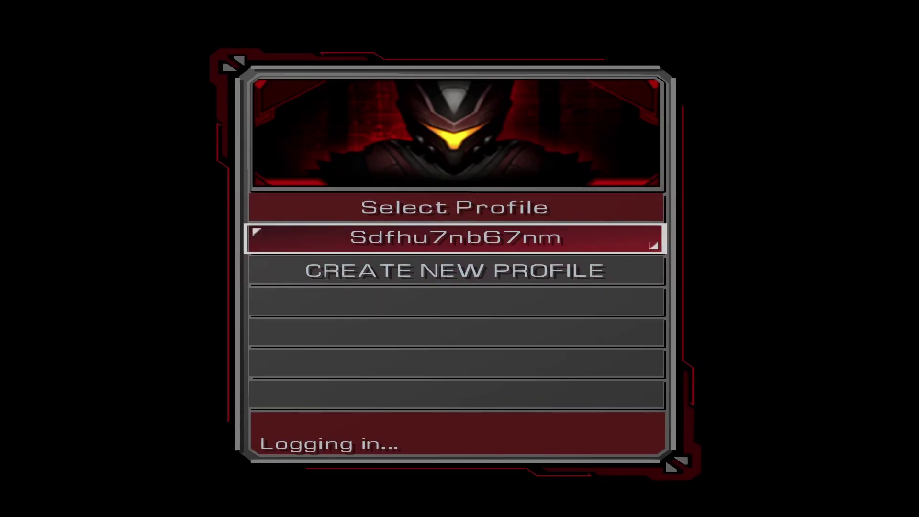
pyautogui.press('u')
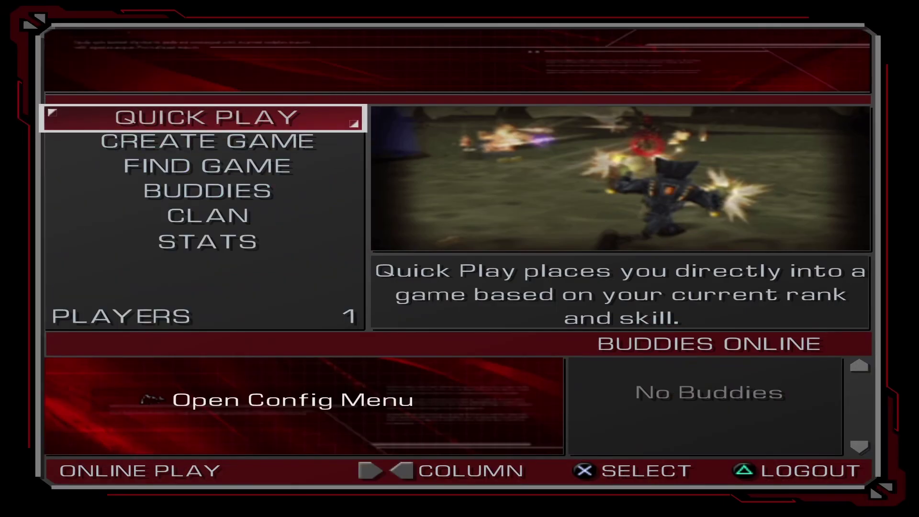
# Open the patch config and turn Camera Pulling and Camera Shake off.
pyautogui.press('BackSpace')
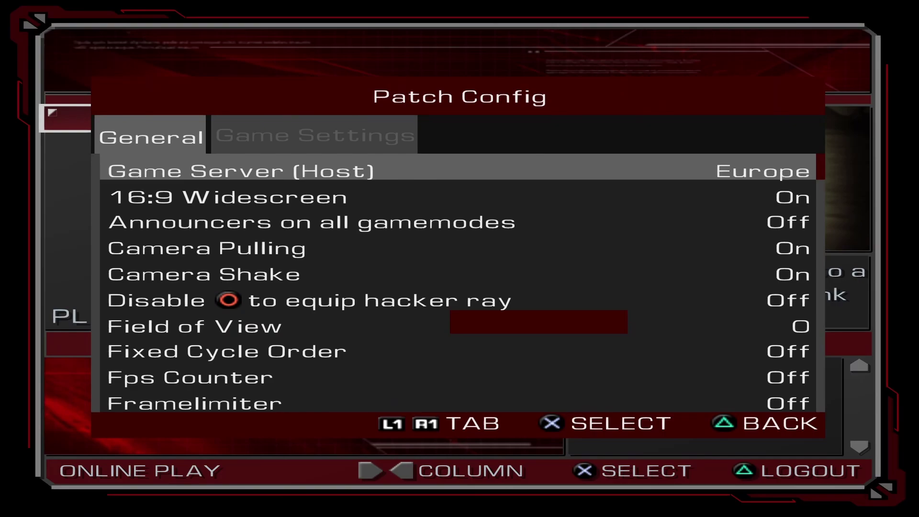
pyautogui.press('Down')
pyautogui.press('Down')
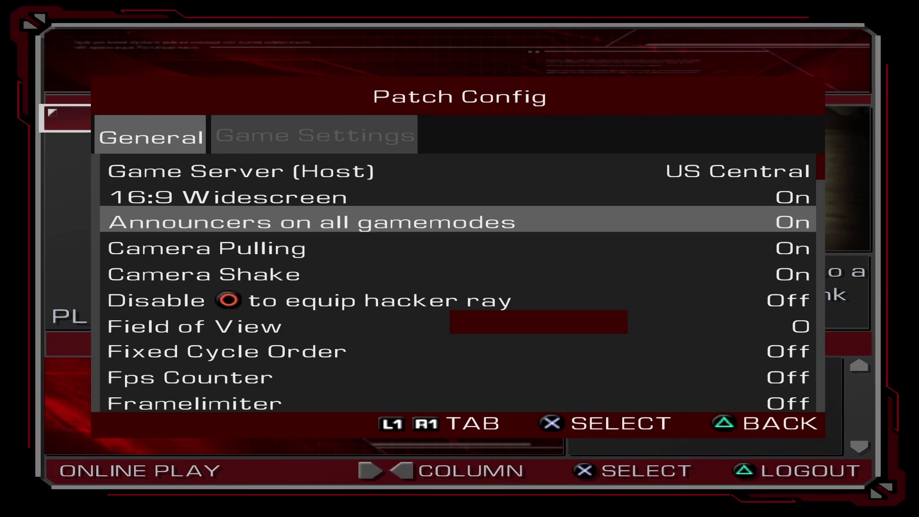
pyautogui.press('Down')
pyautogui.press('Return')
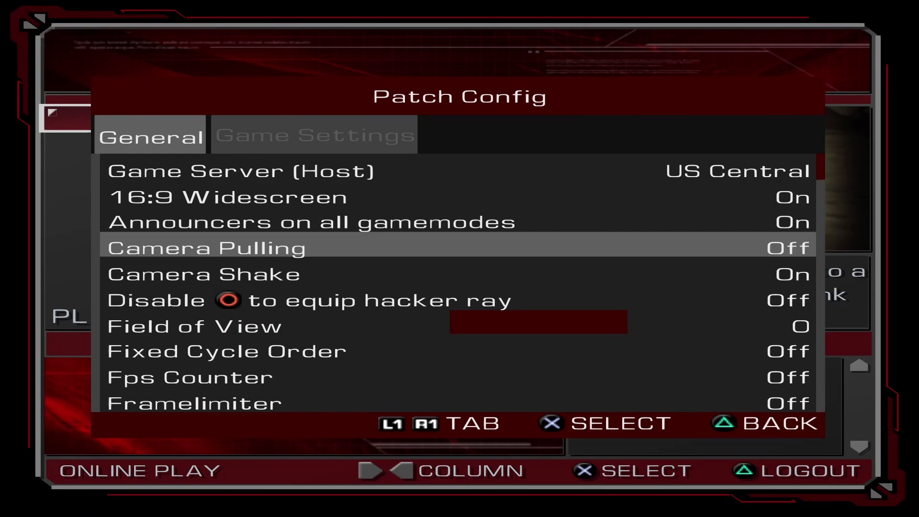
pyautogui.press('Down')
pyautogui.press('Return')
pyautogui.press('Down')
pyautogui.press('Down')
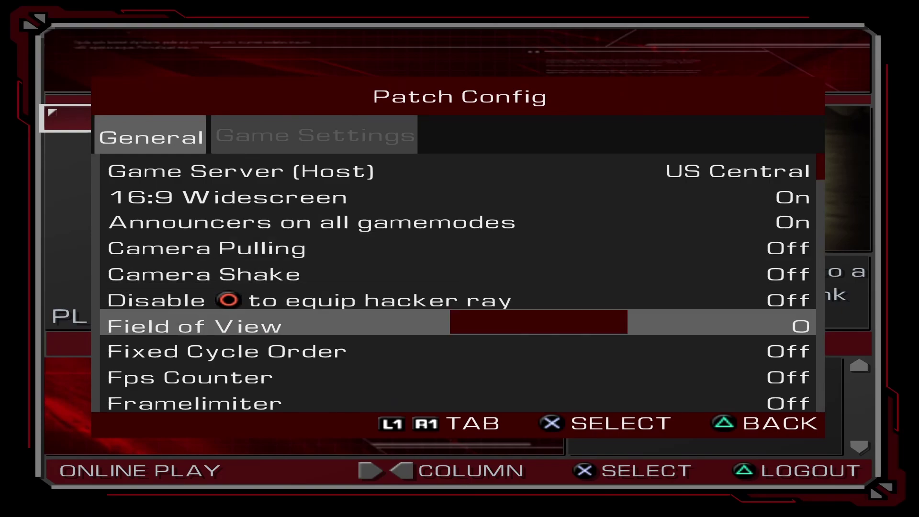
# Set Field of View to 3 and Fixed Cycle Order to Mag -> Fusion -> B6.
pyautogui.press('Right')
pyautogui.press('Right')
pyautogui.press('Right')
pyautogui.press('Left')
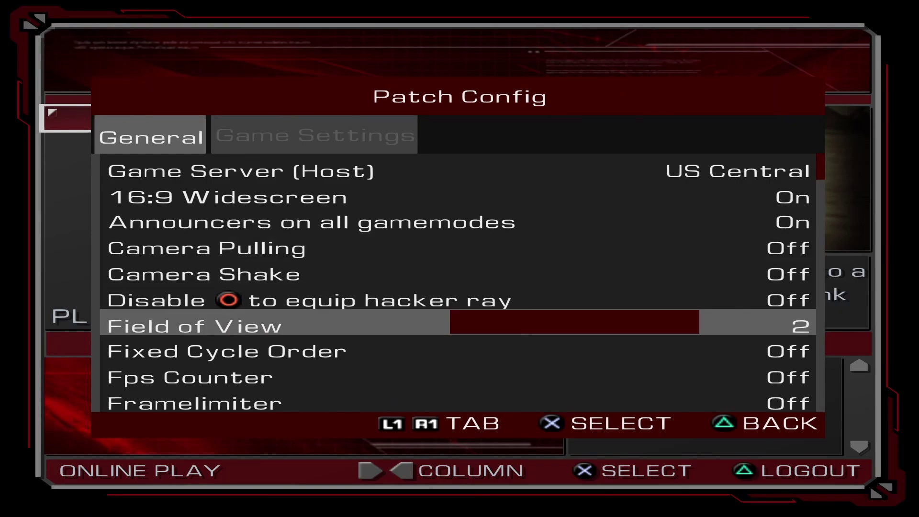
pyautogui.press('Right')
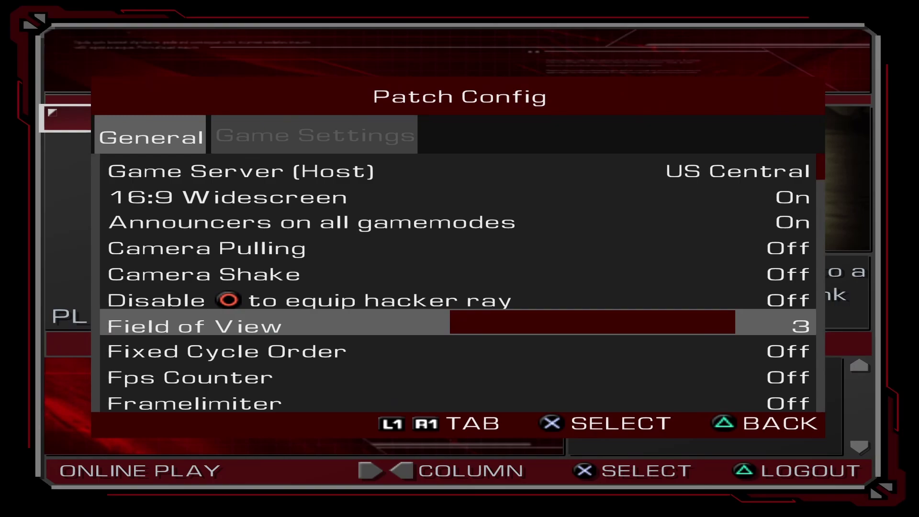
pyautogui.press('Down')
pyautogui.press('Right')
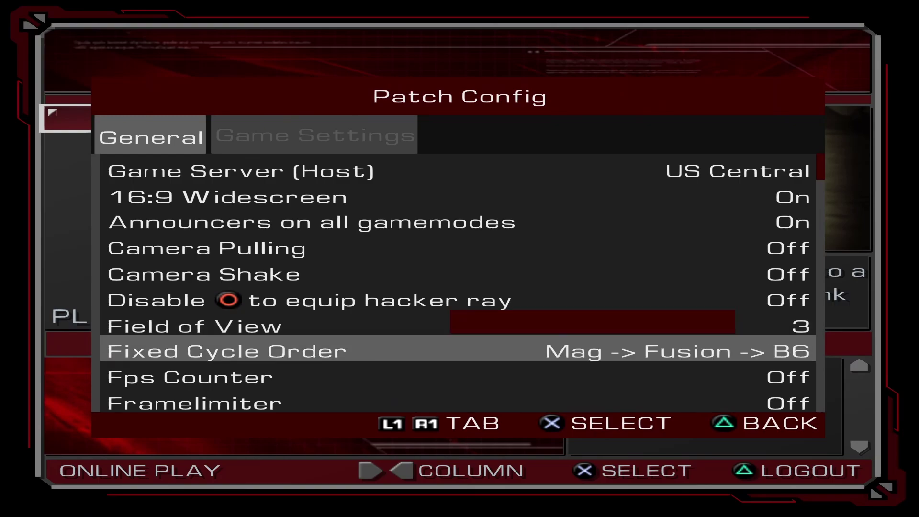
pyautogui.press('Right')
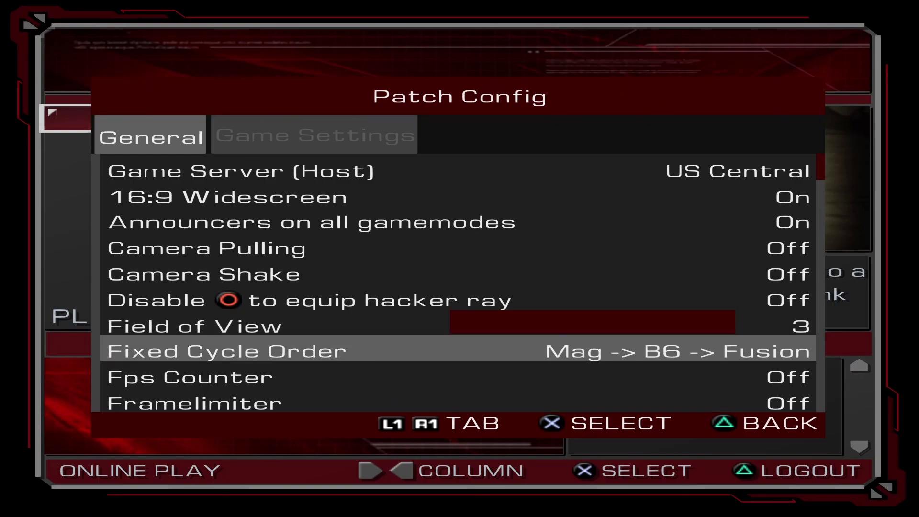
pyautogui.press('Left')
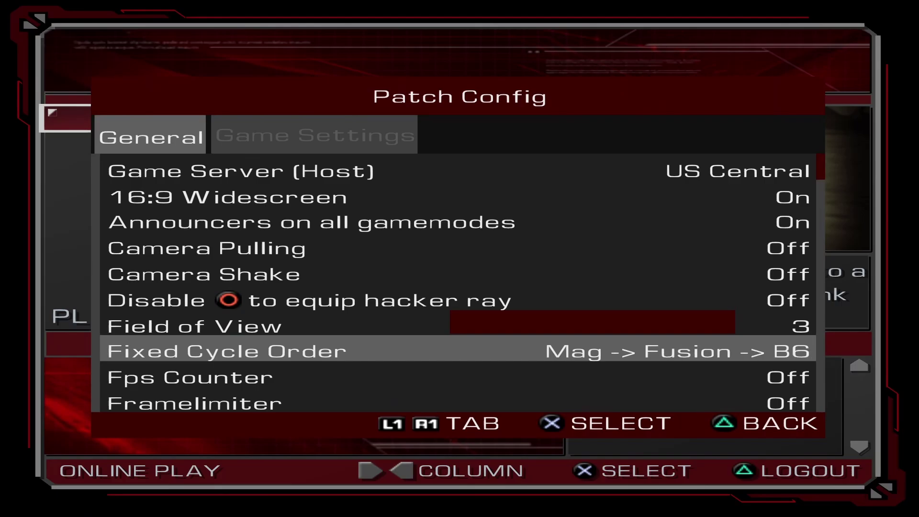
# Turn Singleplayer music and Singletap chargeboot on further down the General list.
pyautogui.press('Down')
pyautogui.press('Down')
pyautogui.press('Down')
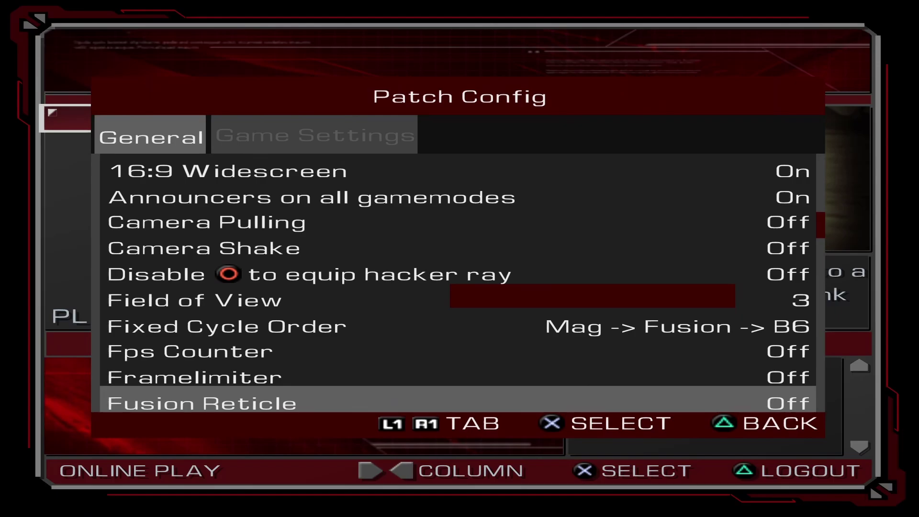
pyautogui.press('Down')
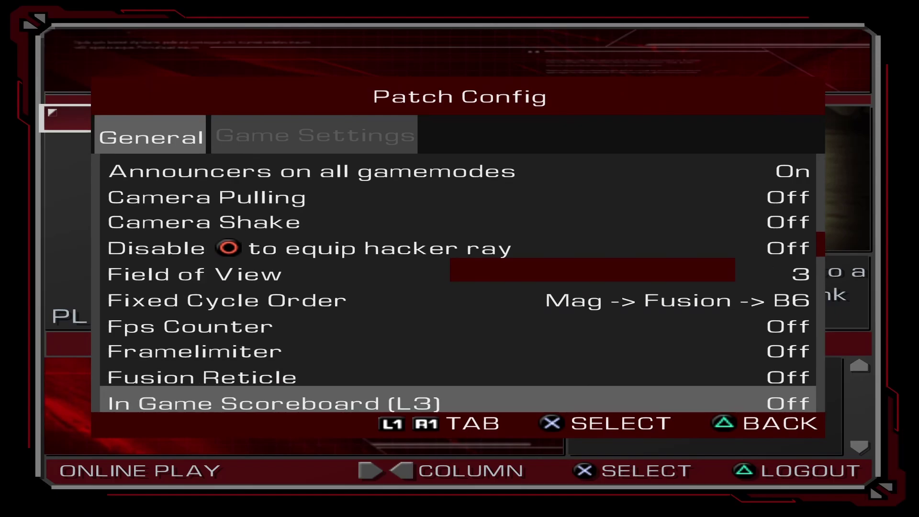
pyautogui.press('Down')
pyautogui.press('Down')
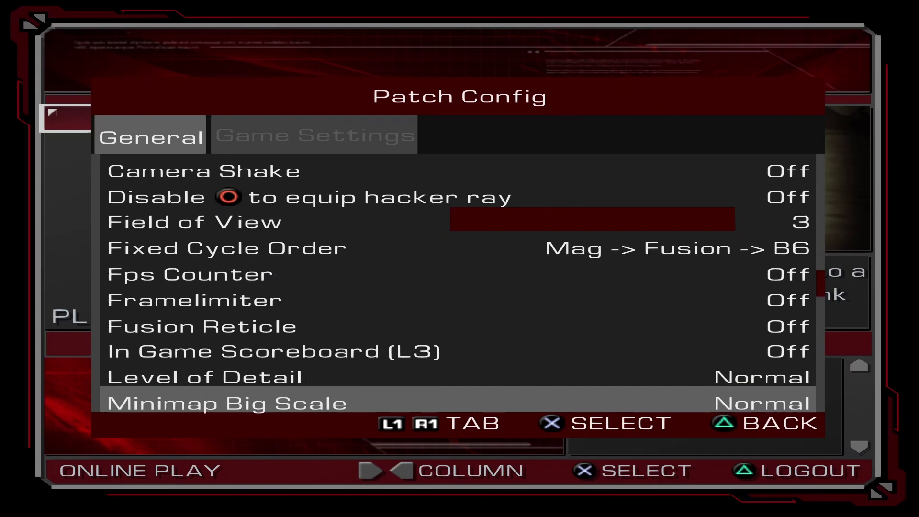
pyautogui.press('Up')
pyautogui.press('Down')
pyautogui.press('Down')
pyautogui.press('Down')
pyautogui.press('Up')
pyautogui.press('Up')
pyautogui.press('Down')
pyautogui.press('Down')
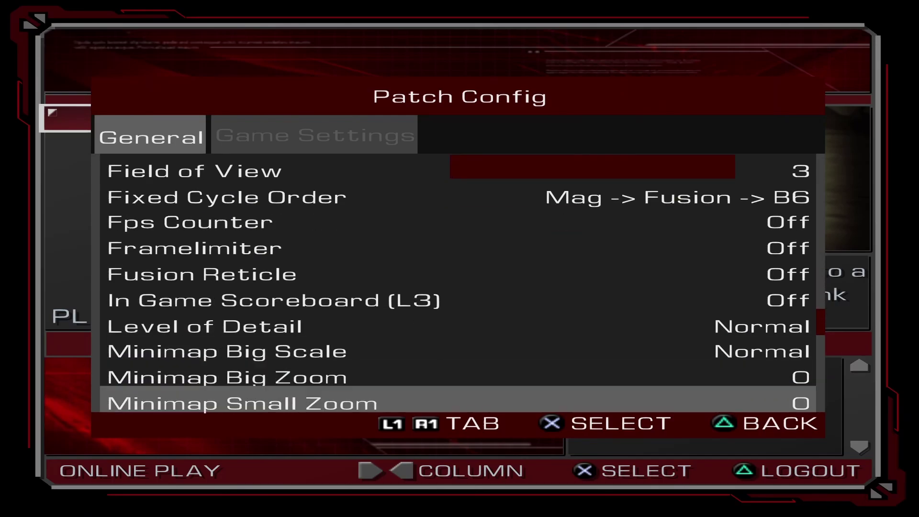
pyautogui.press('Up')
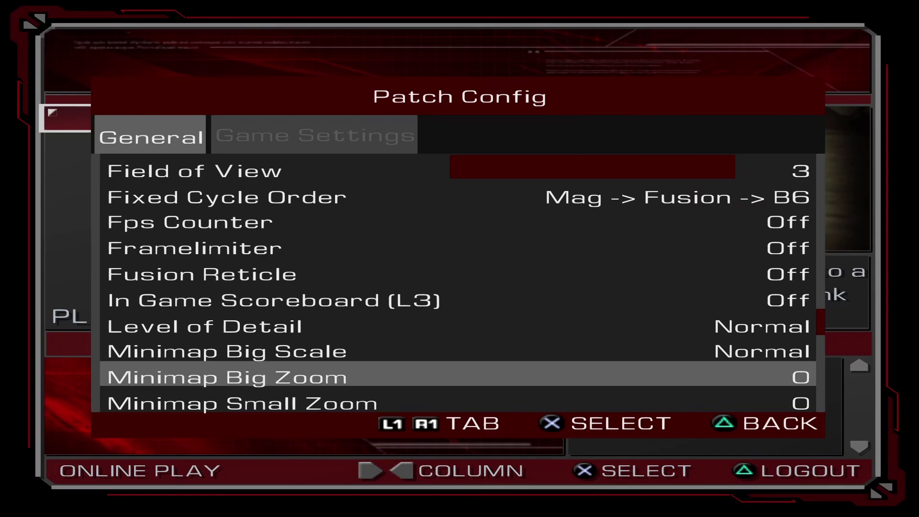
pyautogui.press('Down')
pyautogui.press('Down')
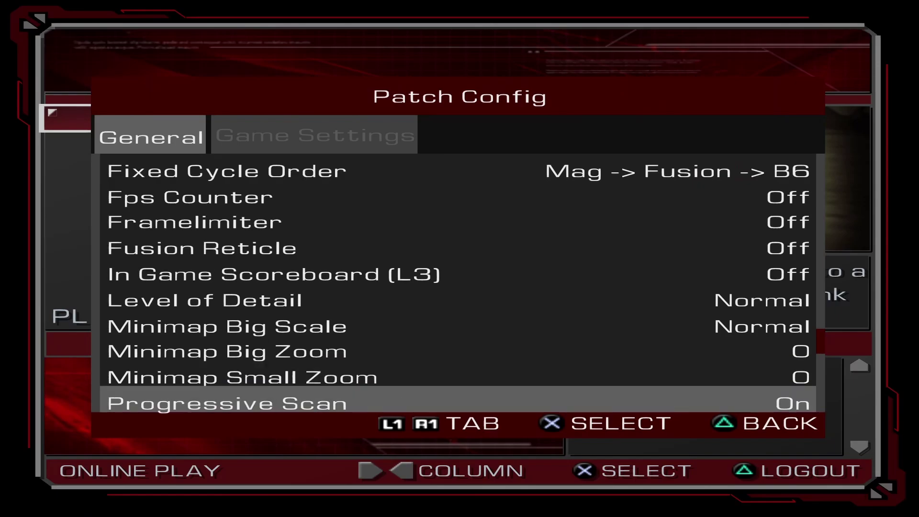
pyautogui.press('Down')
pyautogui.press('Return')
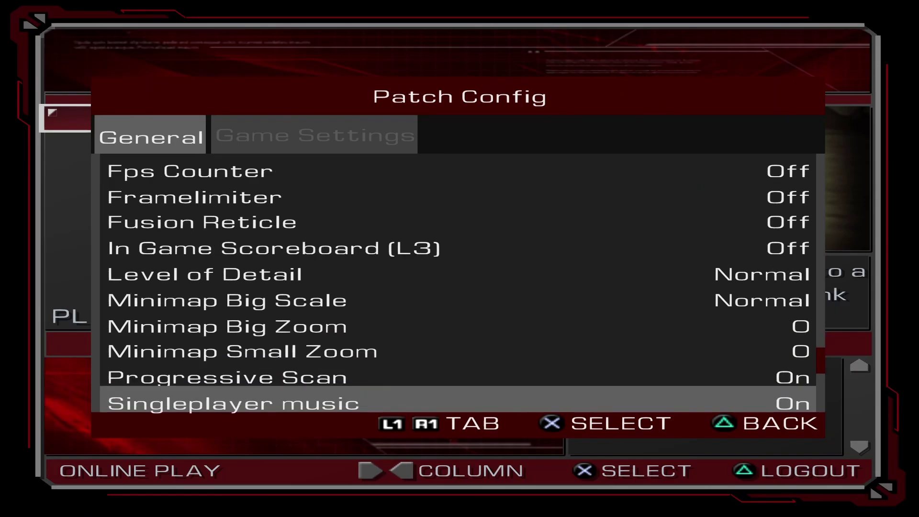
pyautogui.press('Down')
pyautogui.press('Return')
pyautogui.press('Down')
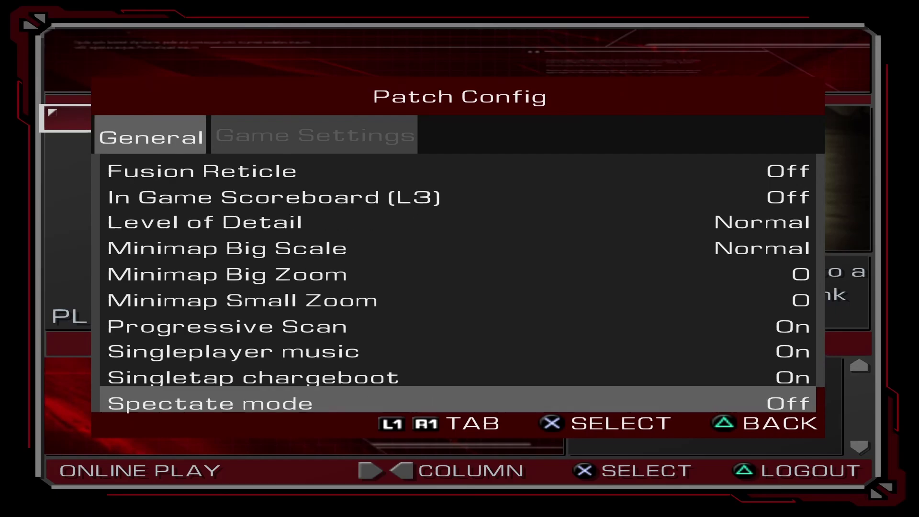
# Turn Spectate mode on, close patch config, and set the Create Game map to Maraxus Prison.
pyautogui.press('Return')
pyautogui.press('Escape')
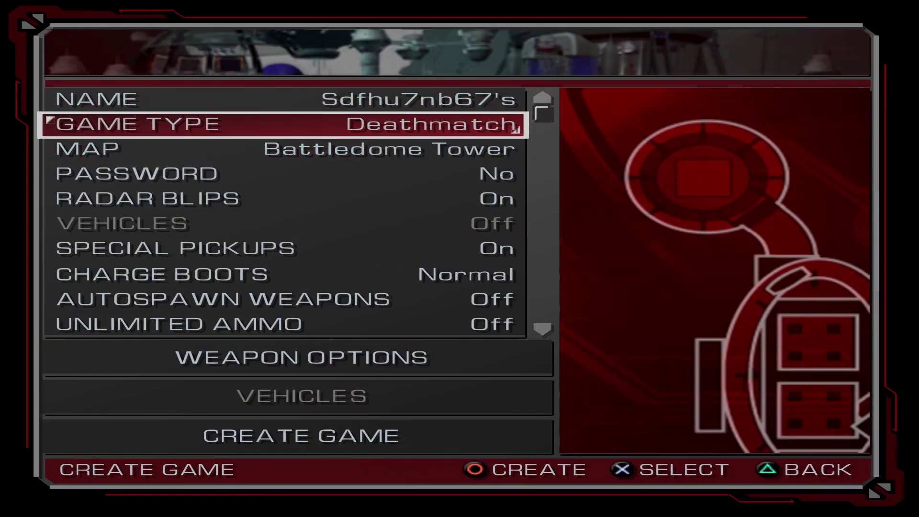
pyautogui.press('Down')
pyautogui.press('Right')
pyautogui.press('Right')
pyautogui.press('Down')
pyautogui.press('Down')
# Keep vehicles off, turn special pickups off, and set charge boots to Always.
pyautogui.press('Down')
pyautogui.press('Right')
pyautogui.press('Down')
pyautogui.press('Right')
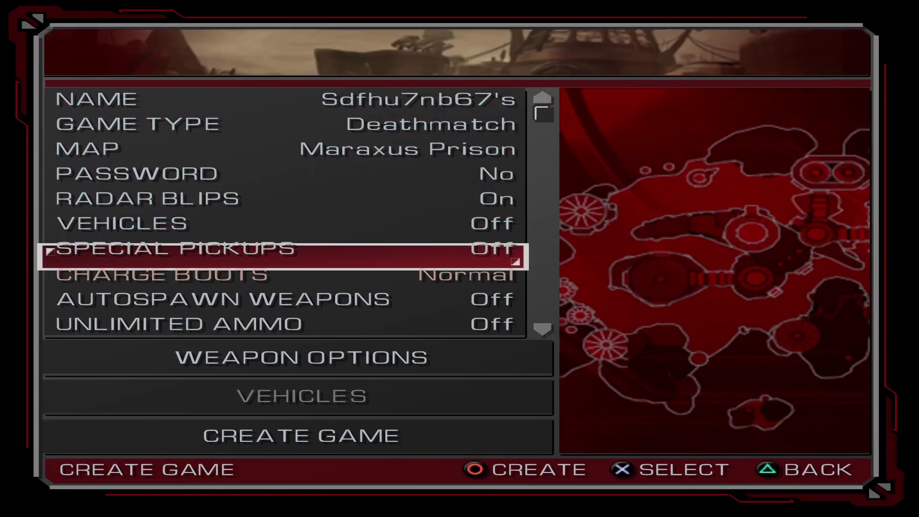
pyautogui.press('Down')
pyautogui.press('Right')
pyautogui.press('Down')
# Turn unlimited ammo on, set time limit 10 and respawn 2, and adjust weapon options.
pyautogui.press('Right')
pyautogui.press('Down')
pyautogui.press('Right')
pyautogui.press('Down')
pyautogui.press('Right')
pyautogui.press('Down')
pyautogui.press('Left')
pyautogui.press('Down')
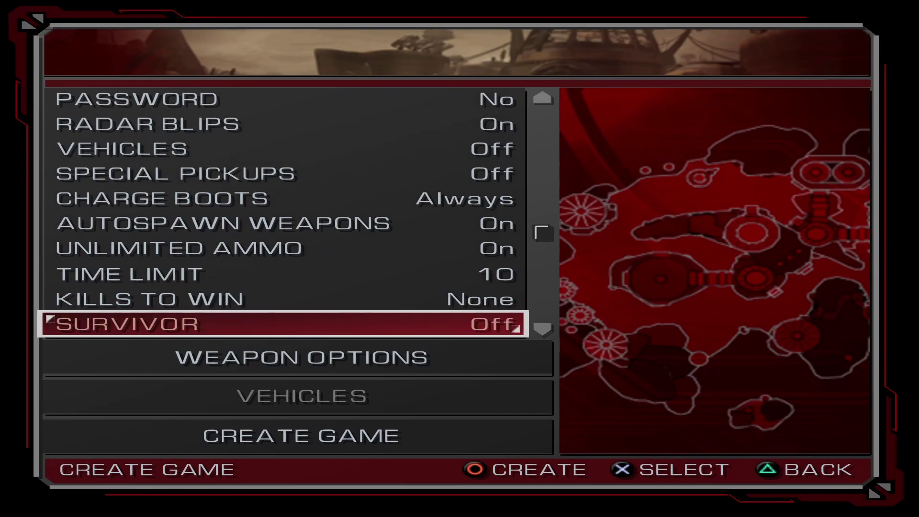
pyautogui.press('Down')
pyautogui.press('Down')
pyautogui.press('Left')
pyautogui.press('Left')
pyautogui.press('Left')
pyautogui.press('Down')
pyautogui.press('Return')
pyautogui.press('Down')
pyautogui.press('Right')
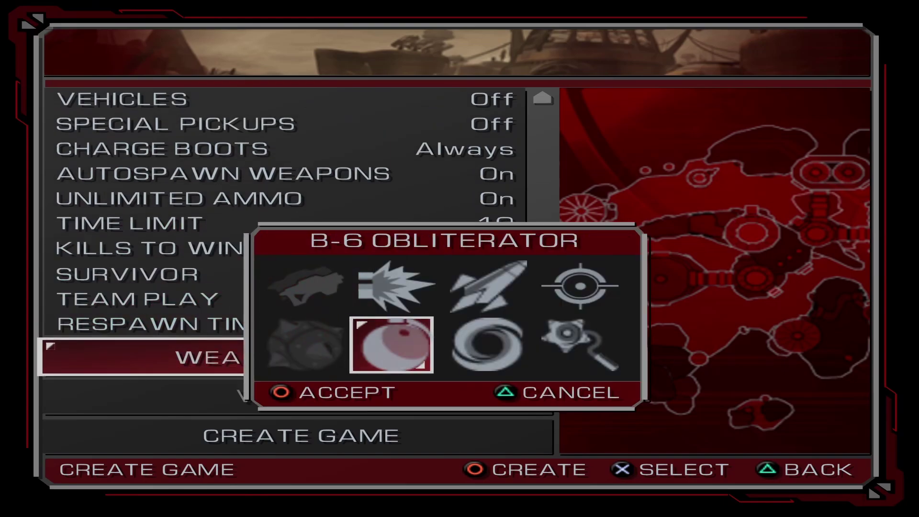
pyautogui.press('Right')
pyautogui.press('Escape')
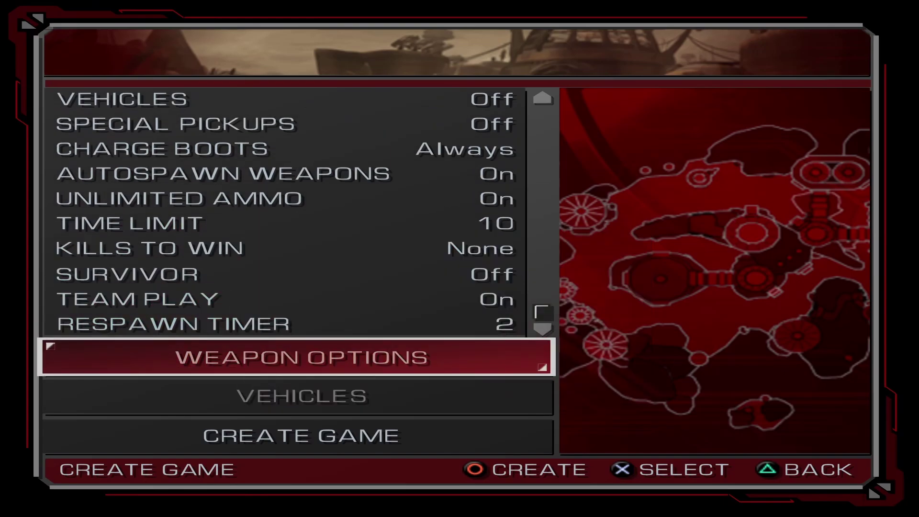
# Create the game, enter the Maraxus Prison lobby, and reach Map override in Game Settings.
pyautogui.press('Down')
pyautogui.press('Down')
pyautogui.press('Return')
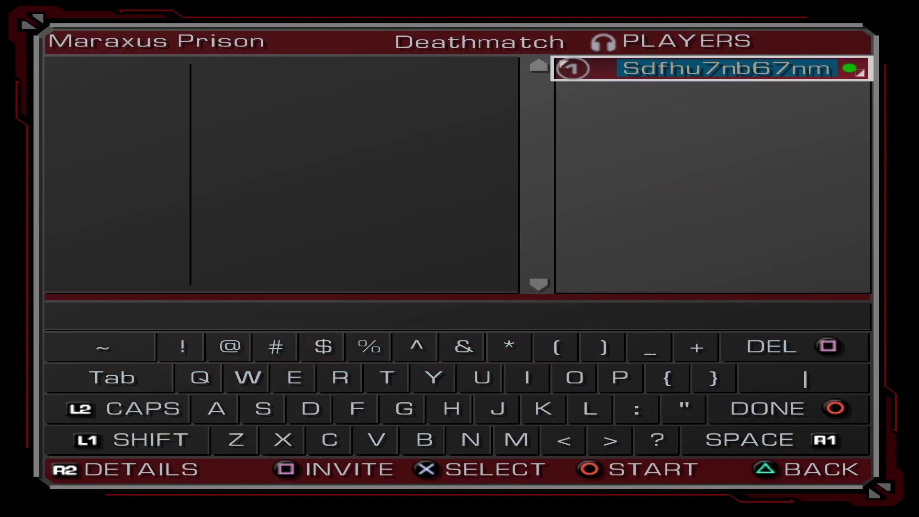
pyautogui.press('Return')
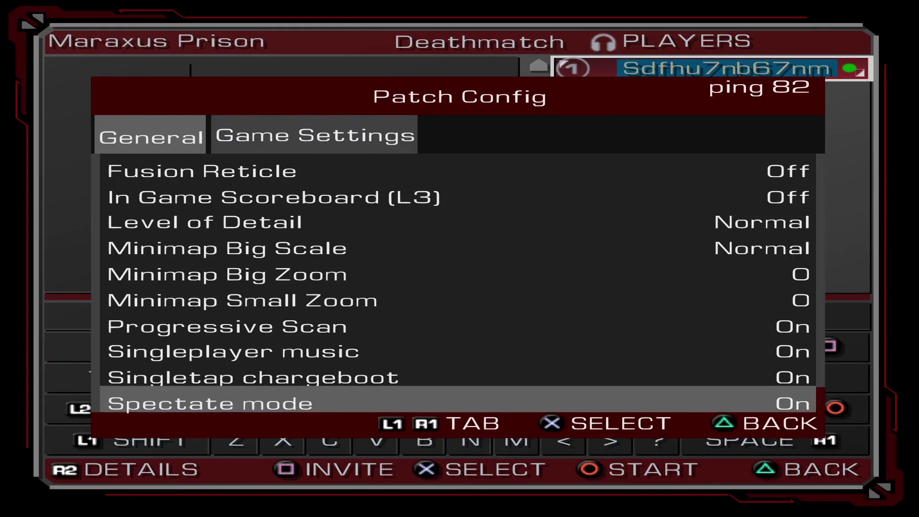
pyautogui.press('Right')
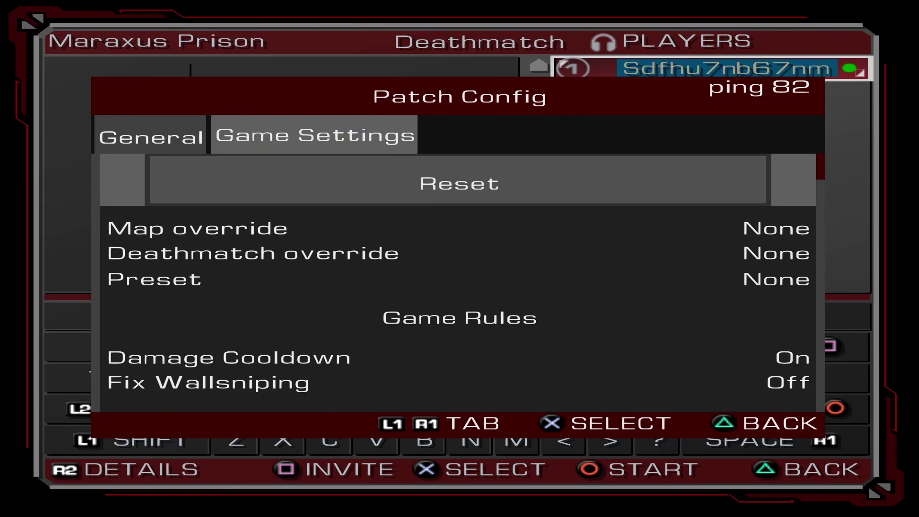
pyautogui.press('Down')
# Cycle Map override forward from Ace Hardlight's Suite through the remaining maps toward None.
pyautogui.press('Right')
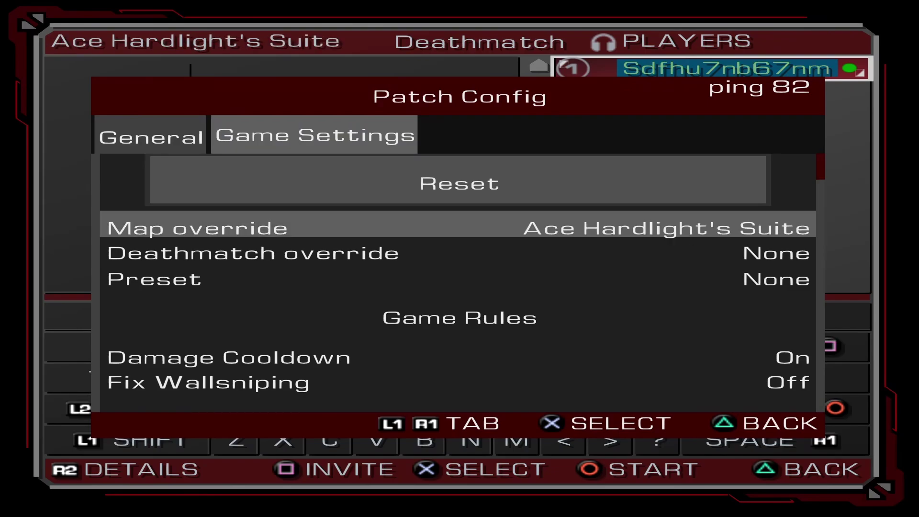
pyautogui.press('Right')
pyautogui.press('Right')
pyautogui.press('Right')
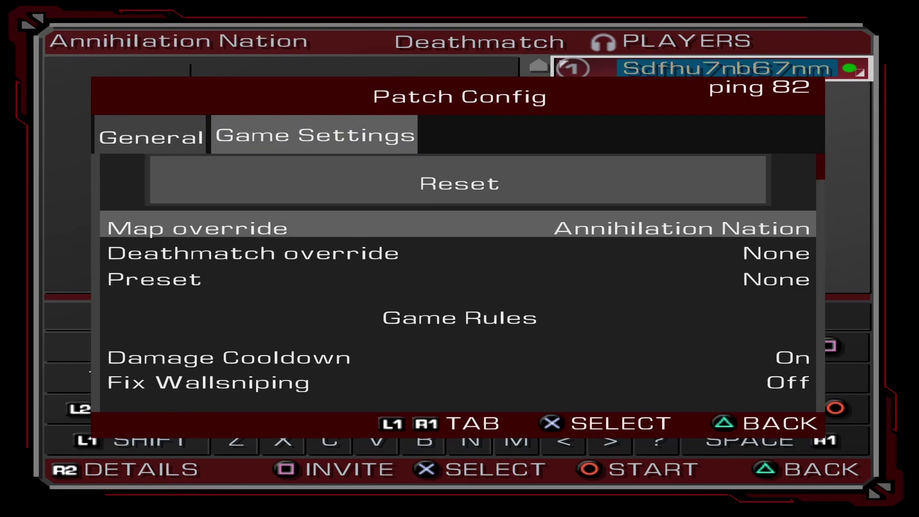
pyautogui.press('Right')
pyautogui.press('Right')
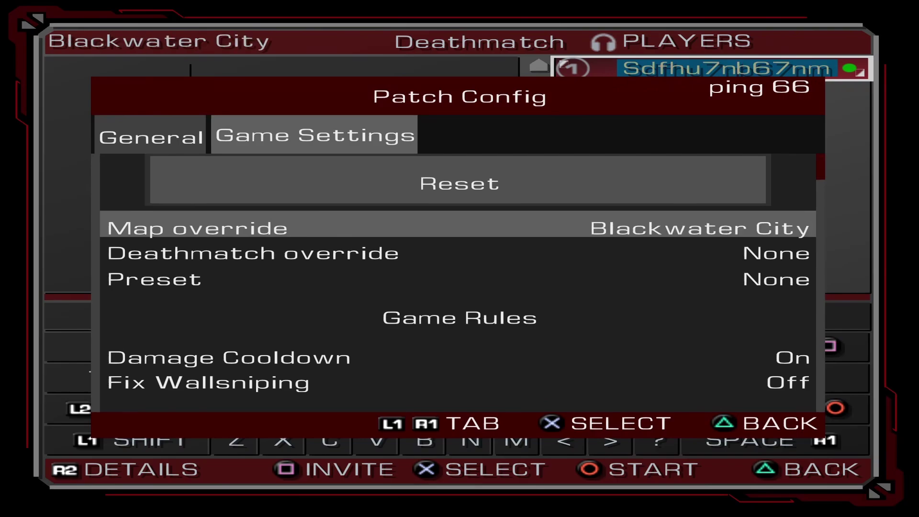
pyautogui.press('Right')
pyautogui.press('Right')
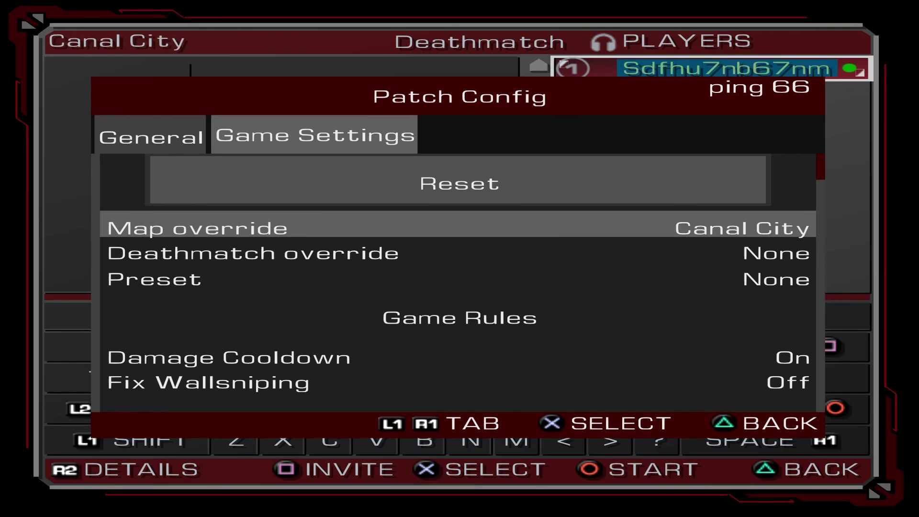
pyautogui.press('Right')
pyautogui.press('Right')
pyautogui.press('Right')
pyautogui.press('Right')
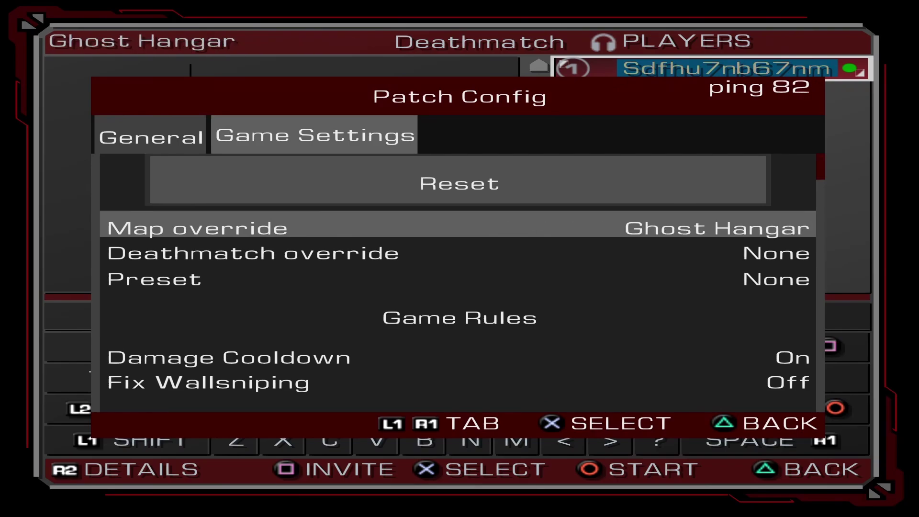
pyautogui.press('Right')
pyautogui.press('Right')
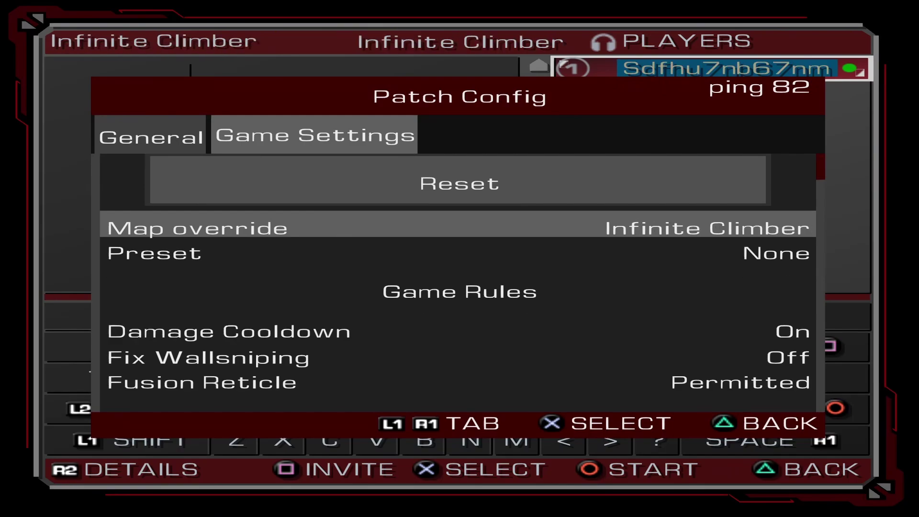
pyautogui.press('Right')
pyautogui.press('Right')
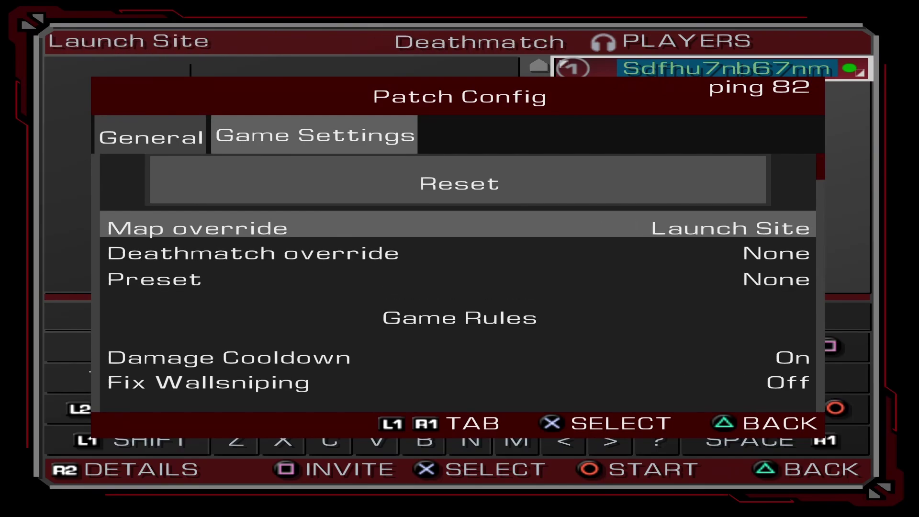
pyautogui.press('Right')
pyautogui.press('Right')
pyautogui.press('Right')
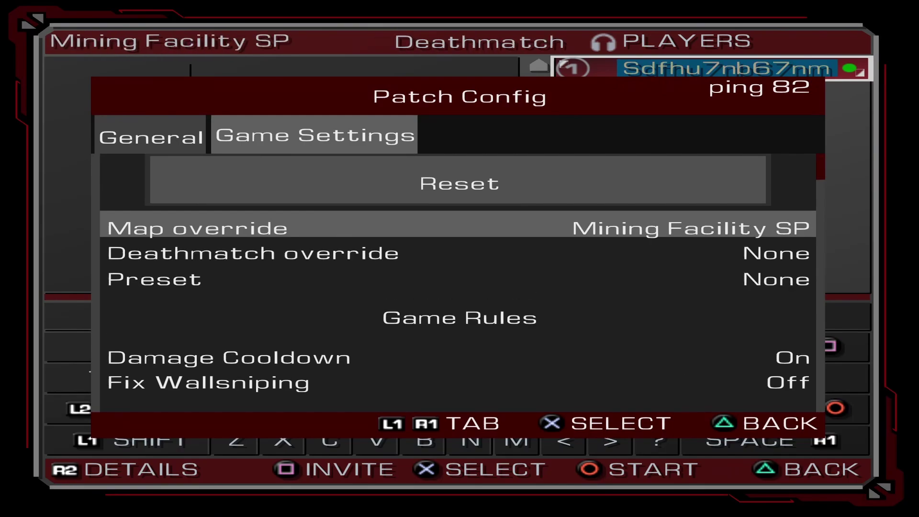
pyautogui.press('Right')
pyautogui.press('Right')
pyautogui.press('Right')
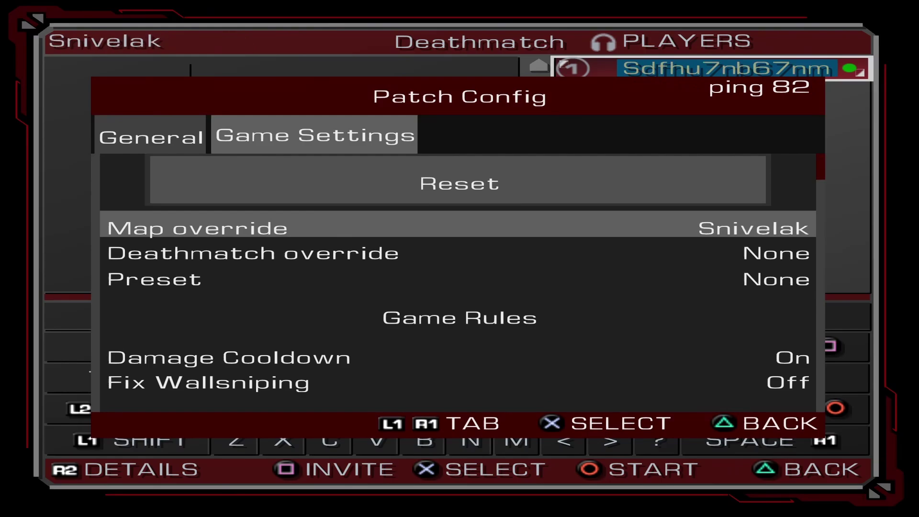
pyautogui.press('Right')
pyautogui.press('Right')
pyautogui.press('Right')
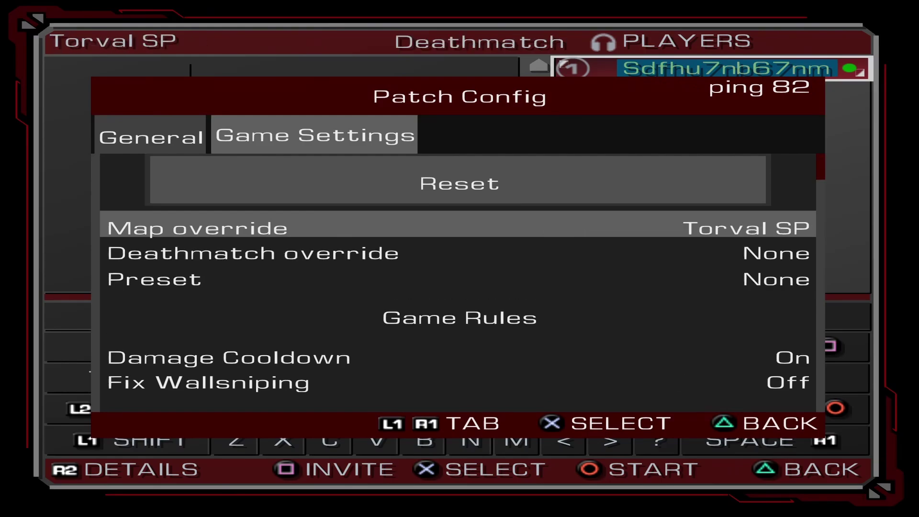
pyautogui.press('Right')
pyautogui.press('Right')
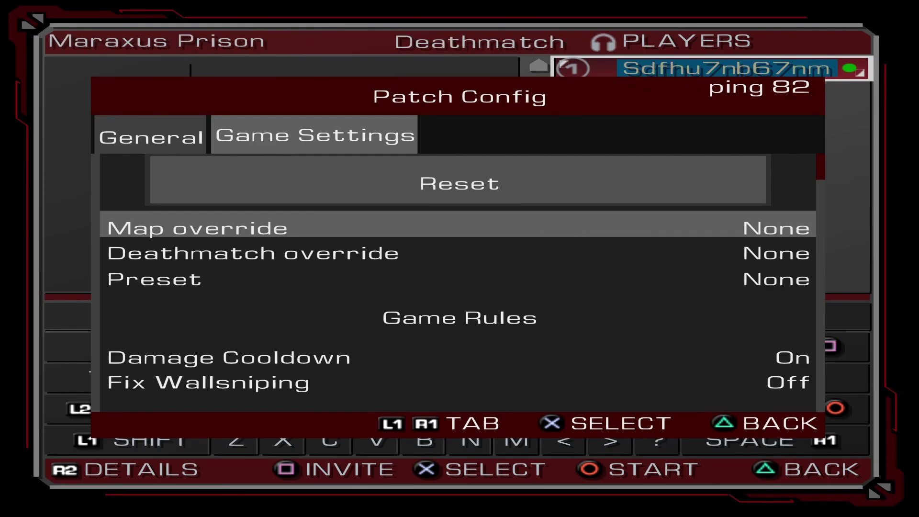
# Browse the game and party rules, then set the patch Preset to 1v1.
pyautogui.press('Down')
pyautogui.press('Down')
pyautogui.press('Down')
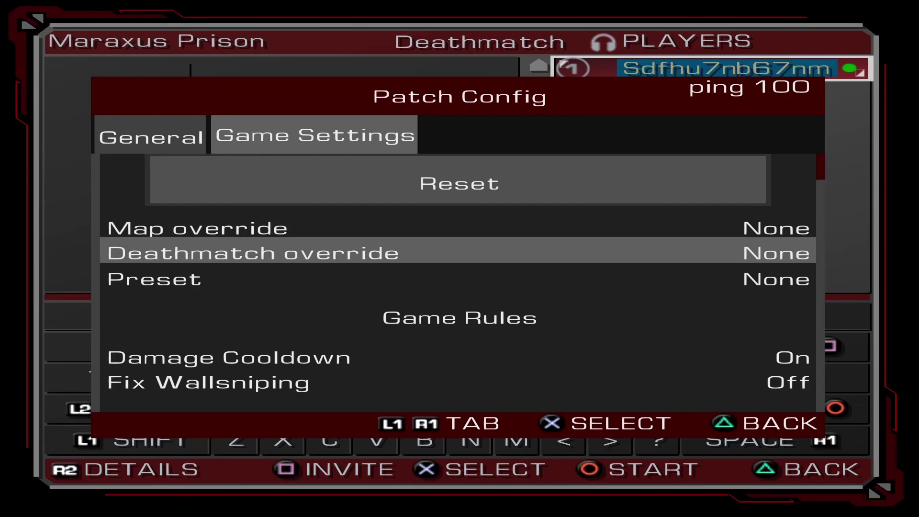
pyautogui.press('Down')
pyautogui.press('Down')
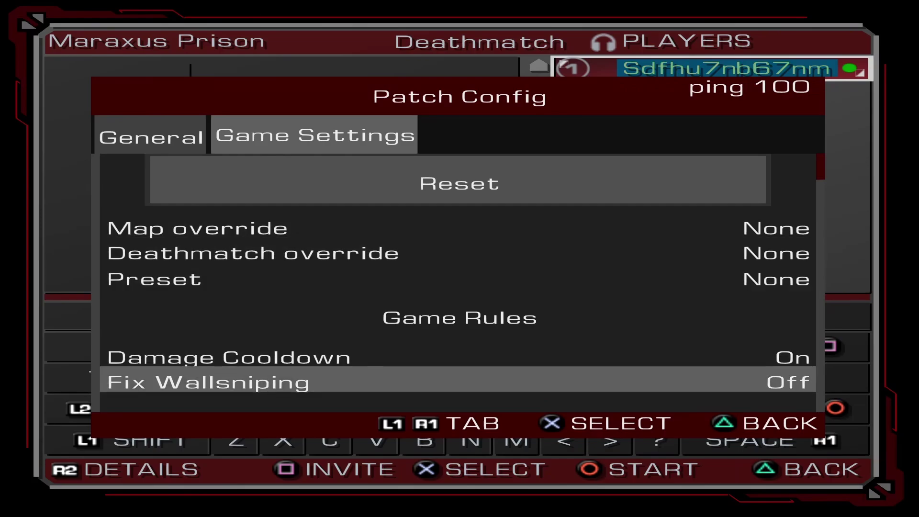
pyautogui.press('Down')
pyautogui.press('Down')
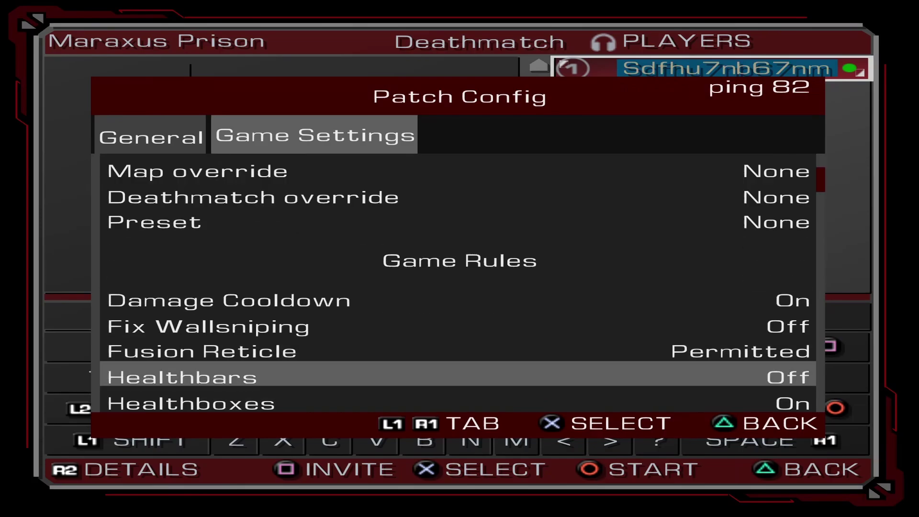
pyautogui.press('Down')
pyautogui.press('Down')
pyautogui.press('Down')
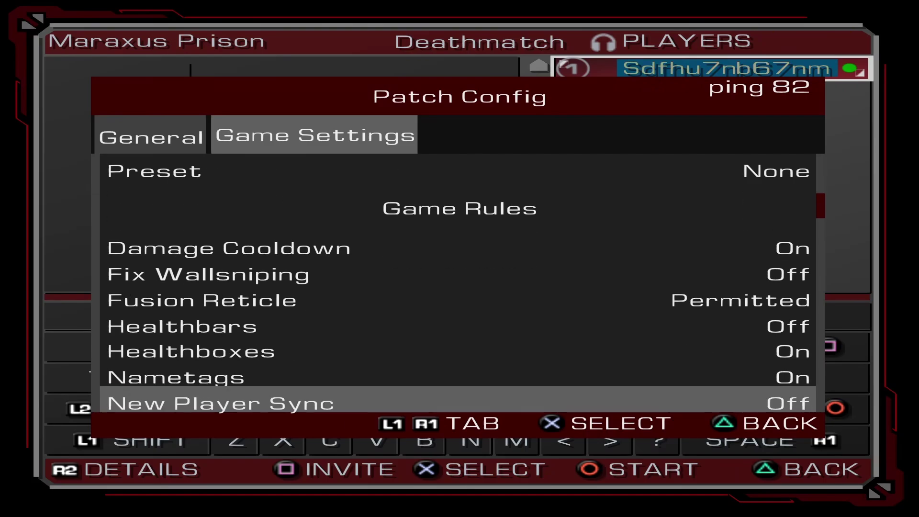
pyautogui.press('Up')
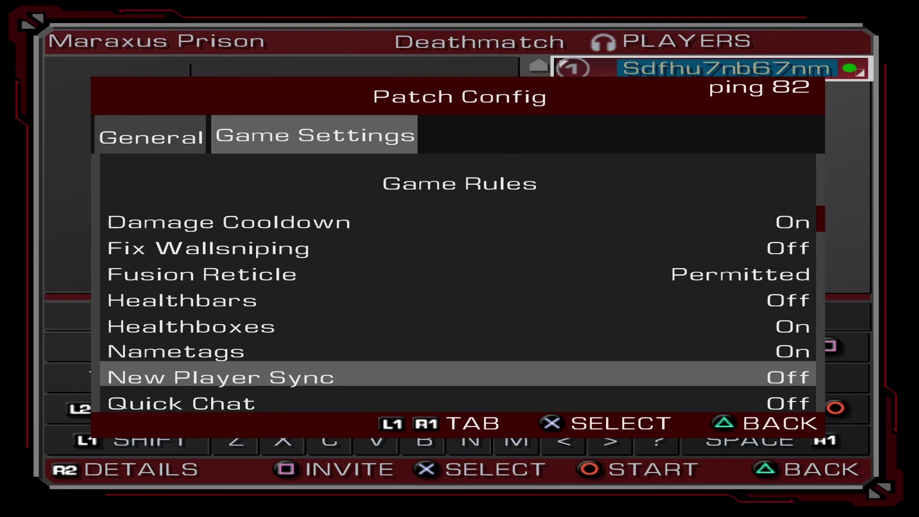
pyautogui.press('Down')
pyautogui.press('Down')
pyautogui.press('Down')
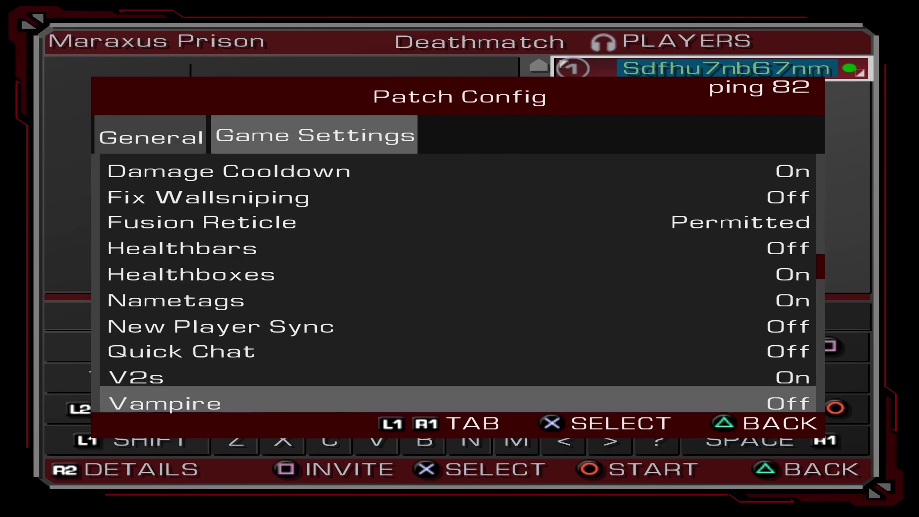
pyautogui.press('Down')
pyautogui.press('Down')
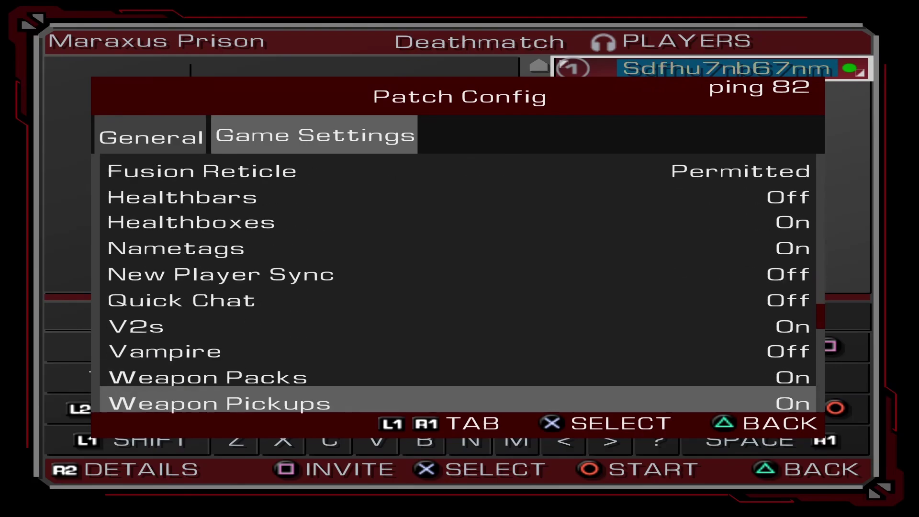
pyautogui.press('Down')
pyautogui.press('Down')
pyautogui.press('Down')
pyautogui.press('Down')
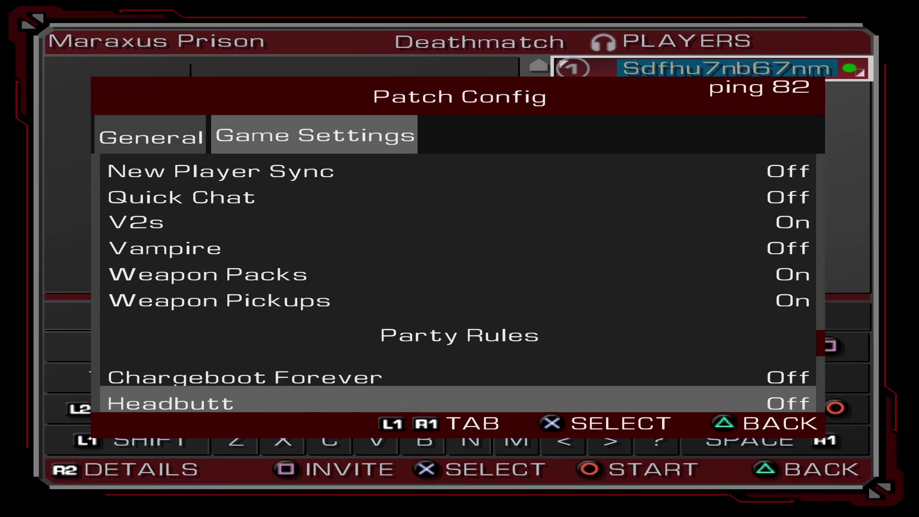
pyautogui.press('Down')
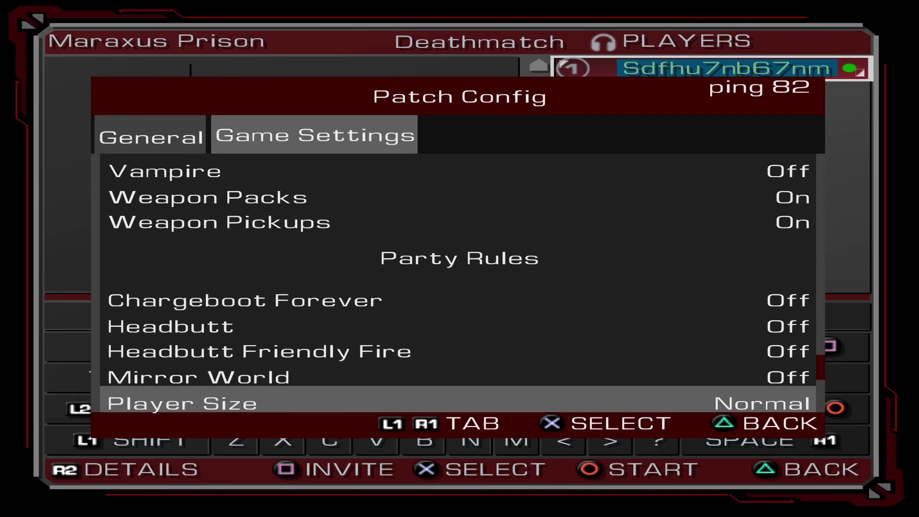
pyautogui.press('Down')
pyautogui.press('Down')
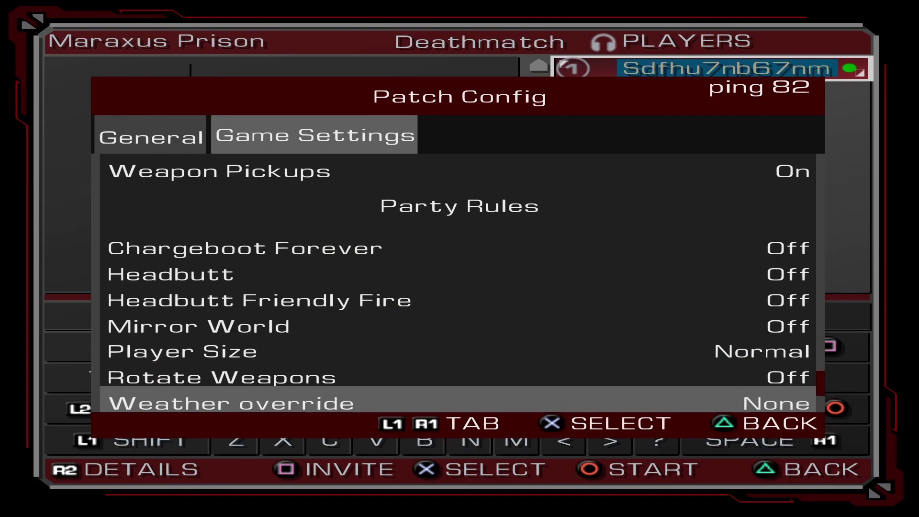
pyautogui.press('Down')
pyautogui.press('Up')
pyautogui.press('Up')
pyautogui.press('Up')
pyautogui.press('Up')
pyautogui.press('Up')
pyautogui.press('Up')
pyautogui.press('Up')
pyautogui.press('Up')
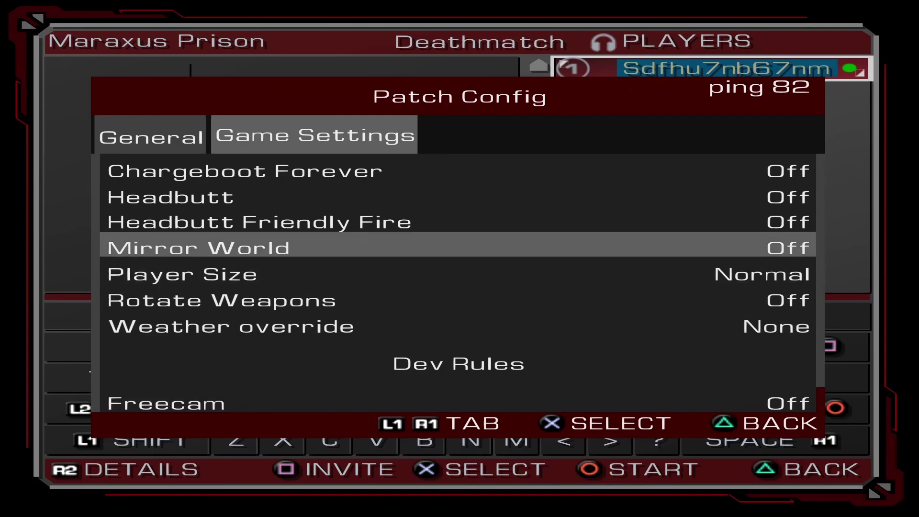
pyautogui.press('Up')
pyautogui.press('Up')
pyautogui.press('Up')
pyautogui.press('Up')
pyautogui.press('Up')
pyautogui.press('Up')
pyautogui.press('Up')
pyautogui.press('Up')
pyautogui.press('Up')
pyautogui.press('Up')
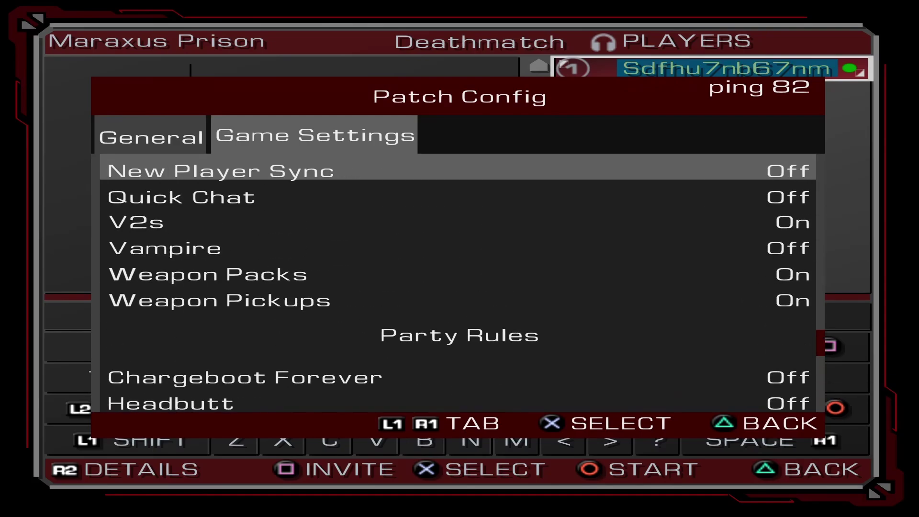
pyautogui.press('Up')
pyautogui.press('Up')
pyautogui.press('Up')
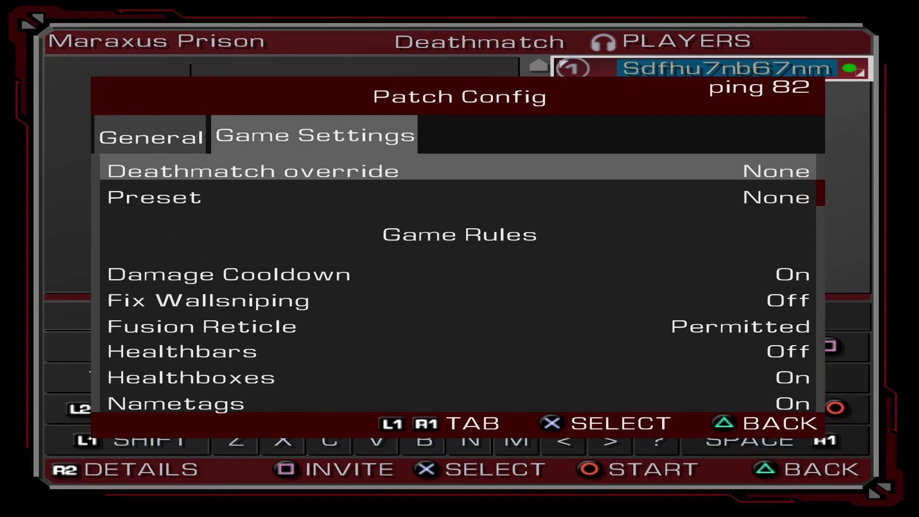
pyautogui.press('Down')
pyautogui.press('Right')
pyautogui.press('Right')
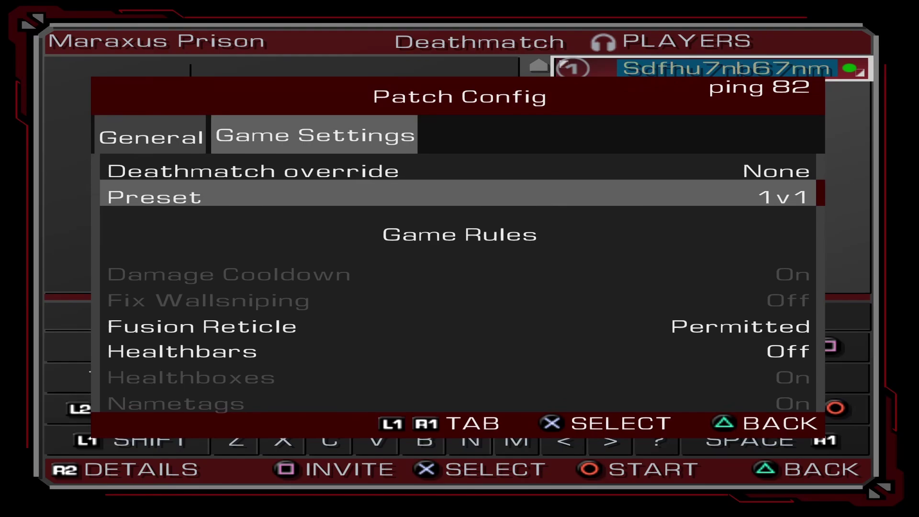
pyautogui.press('Left')
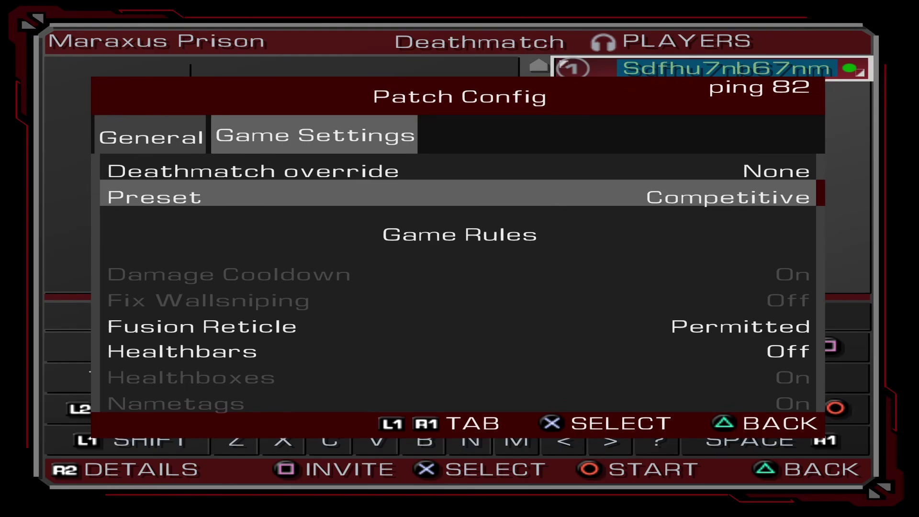
pyautogui.press('Right')
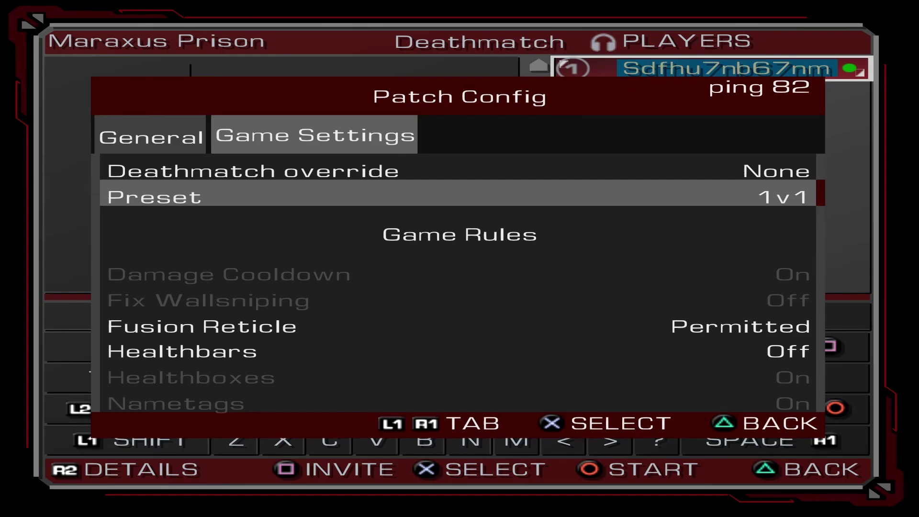
# Close the patch settings and set the team to Red.
pyautogui.press('Escape')
pyautogui.press('Return')
pyautogui.press('Right')
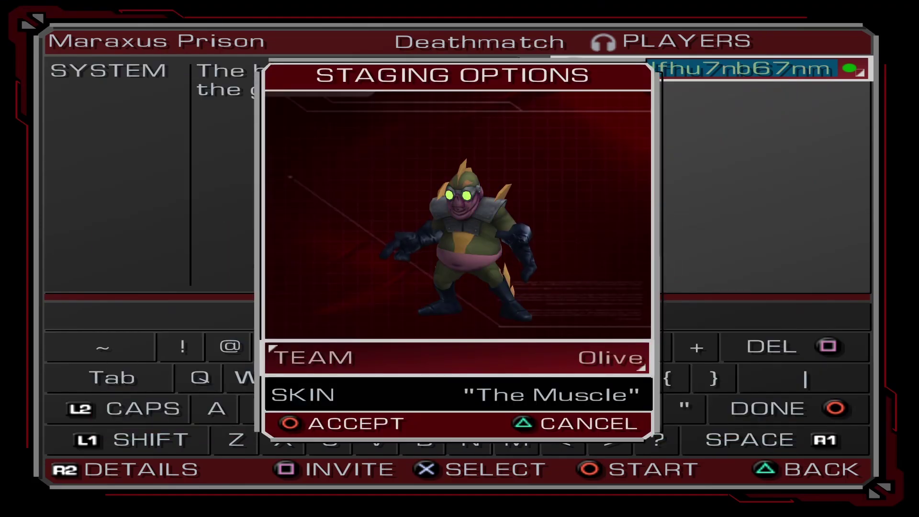
pyautogui.press('Right')
pyautogui.press('Left')
pyautogui.press('Left')
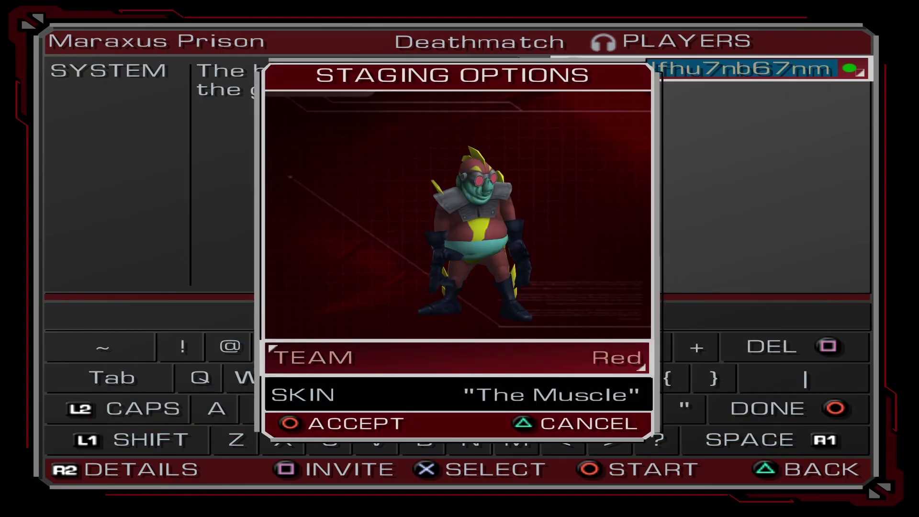
pyautogui.press('Return')
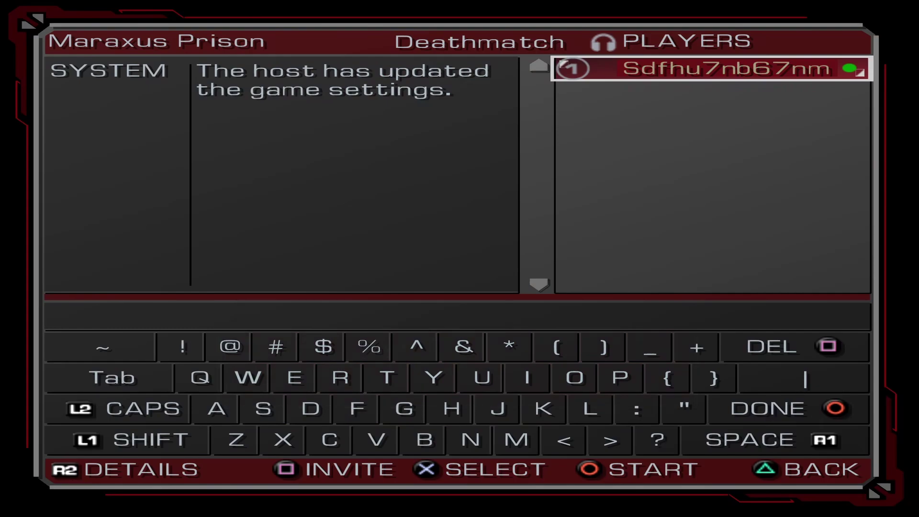
# Start the Maraxus Prison match countdown.
pyautogui.press('BackSpace')
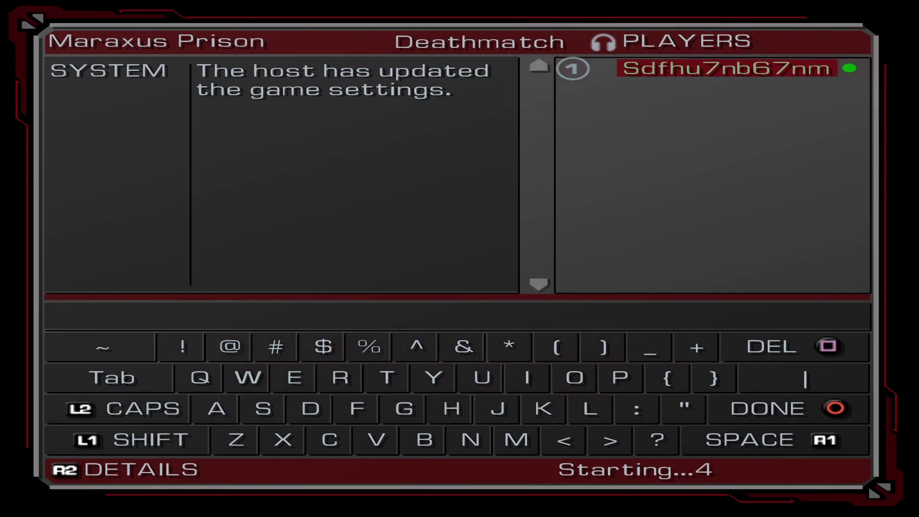